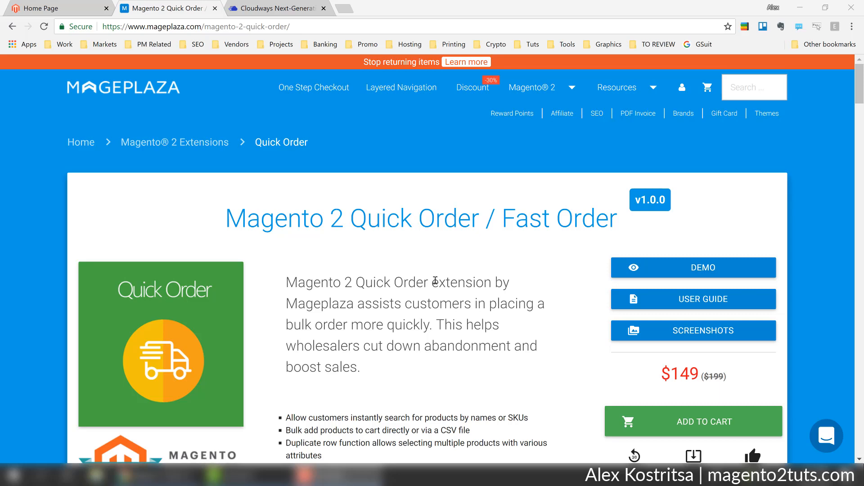
Scroll through the Quick Order extension page ($149, v1.0.0), then minimize Chrome to show the desktop.
scroll(435, 280, "down", 1)
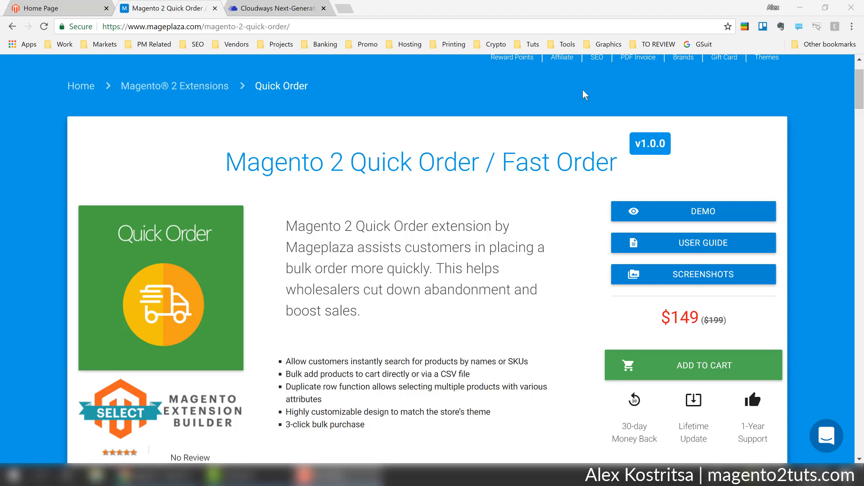
left_click(800, 8)
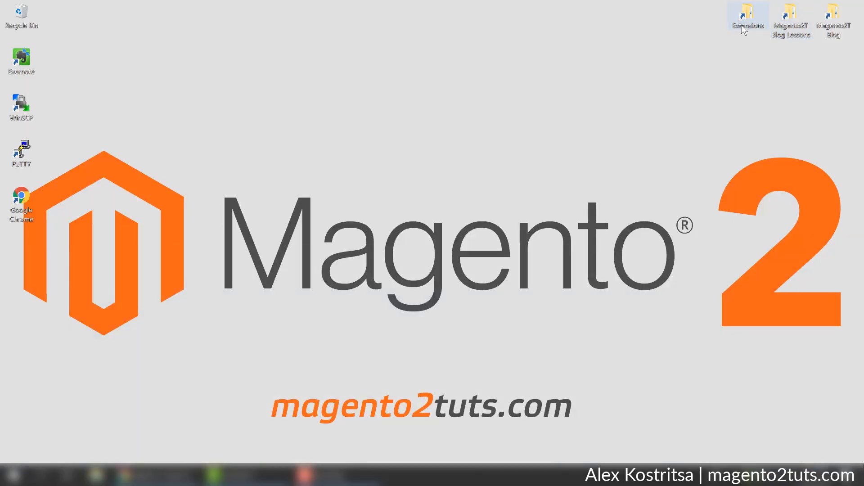
Browse Extensions > MagePlaza > Quick Order > mageplaza_module_quick_order_v1.0.0 and open UserGuide.pdf.
double_click(744, 30)
left_click(149, 135)
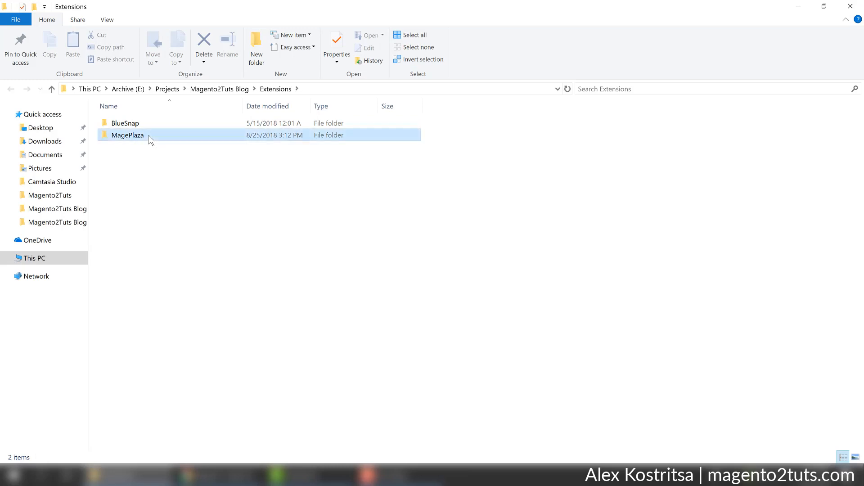
double_click(148, 135)
double_click(136, 145)
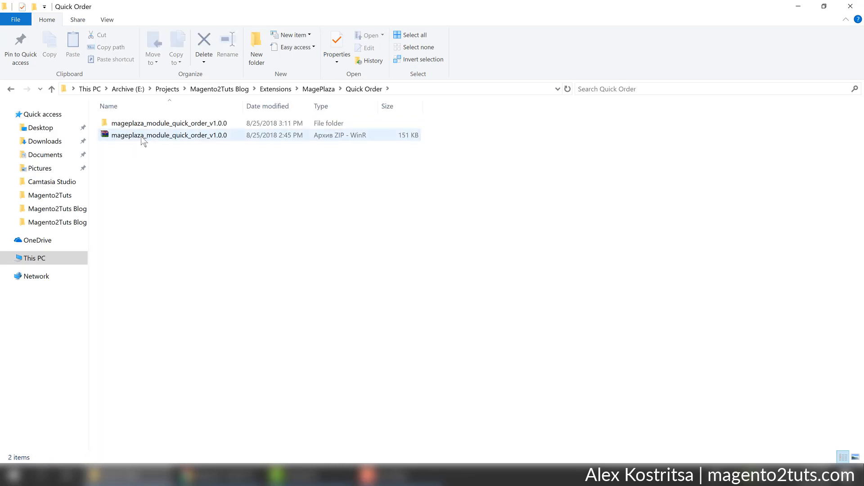
left_click(142, 136)
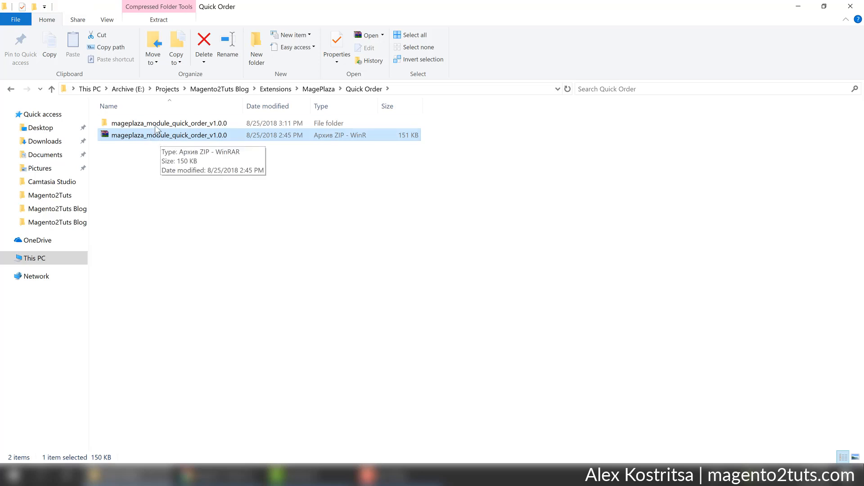
double_click(158, 124)
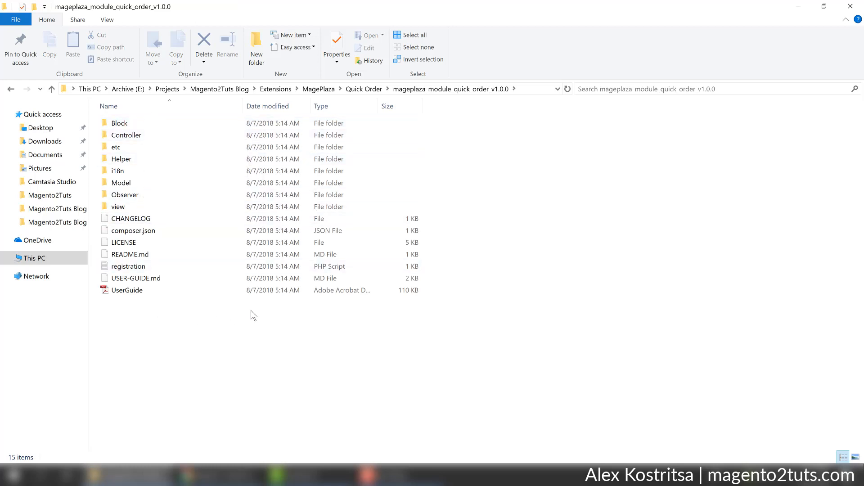
double_click(140, 290)
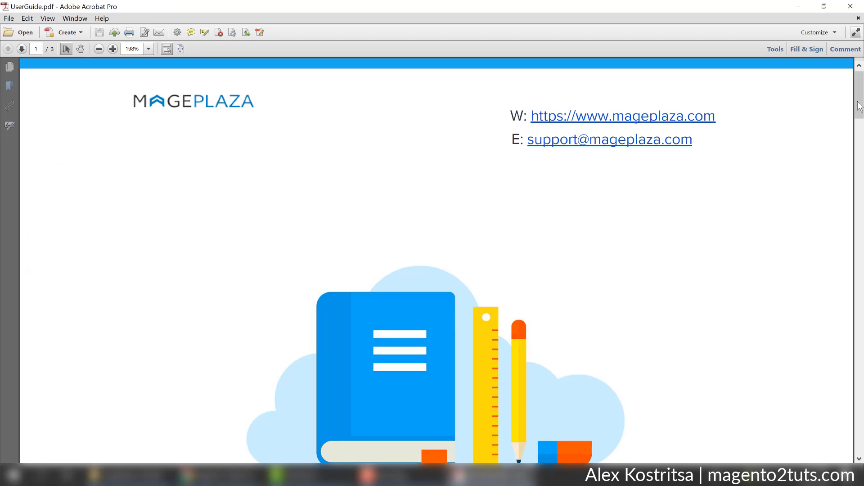
Scroll the user guide to the Backup section and read step 4.
left_click_drag(859, 112, 860, 297)
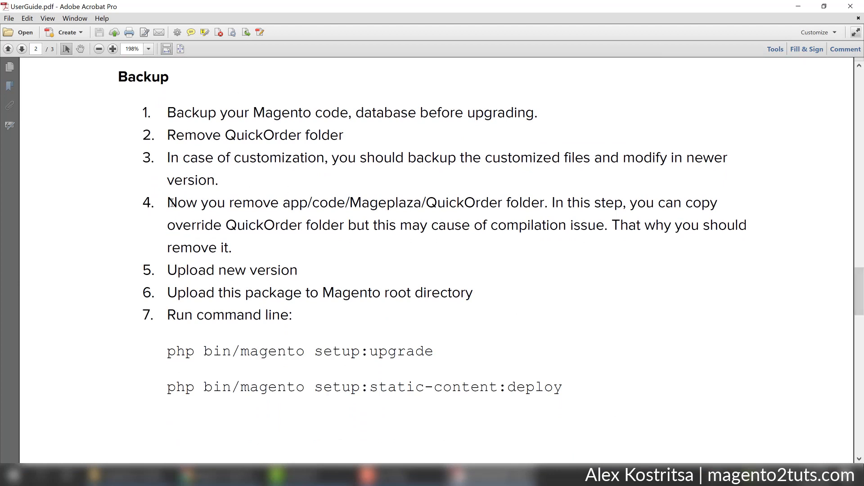
left_click_drag(171, 203, 500, 204)
left_click(498, 205)
Launch WinSCP from Windows search with 'wi'.
left_click(41, 475)
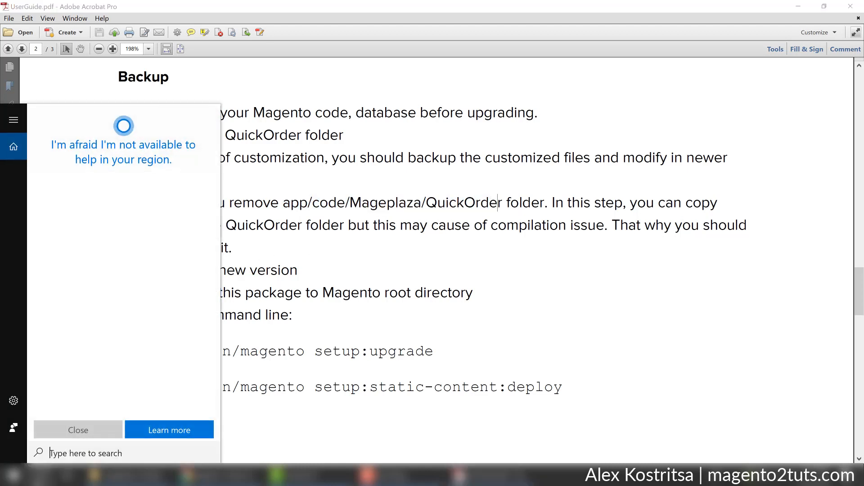
type("wi")
key("Return")
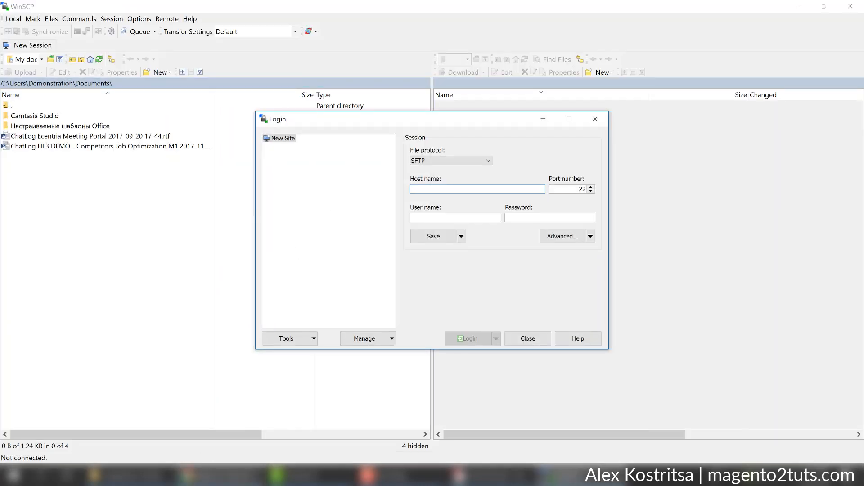
Enter the server IP 159.89.6.248 from Cloudways as WinSCP's host name.
left_click(239, 477)
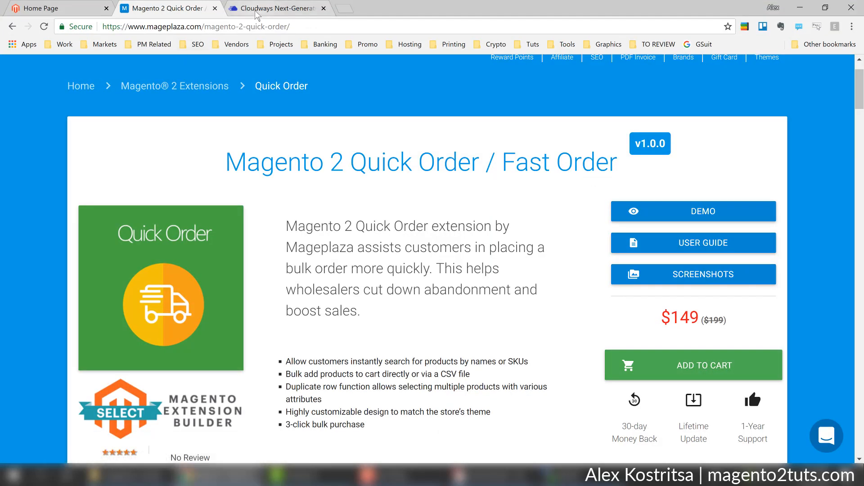
left_click(256, 11)
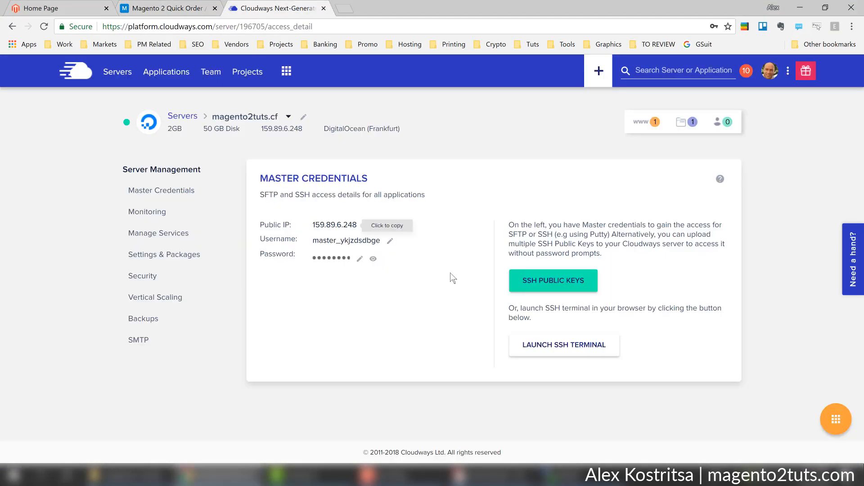
left_click(562, 476)
left_click(449, 189)
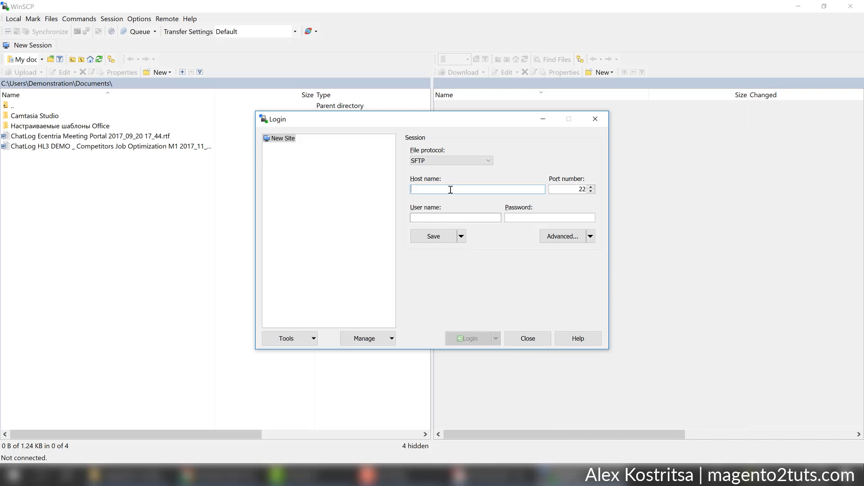
type("159.89.6.248")
Fill in the Cloudways master username and password, then log in over SFTP.
left_click(218, 479)
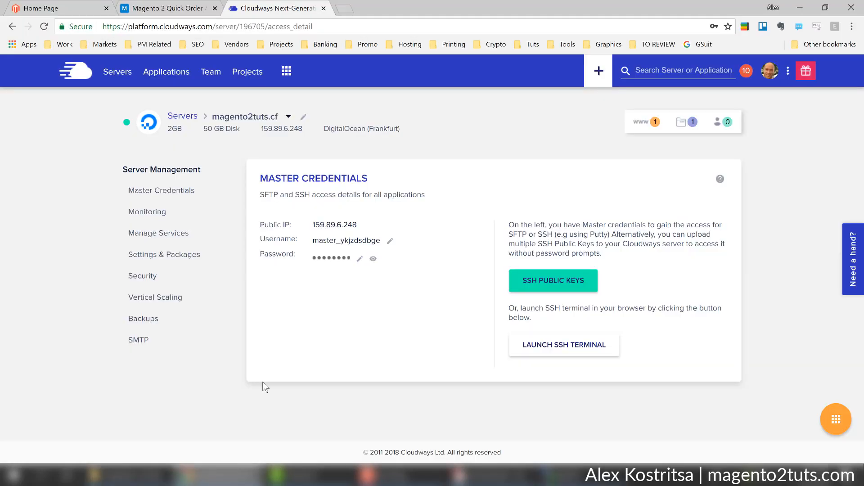
left_click(333, 241)
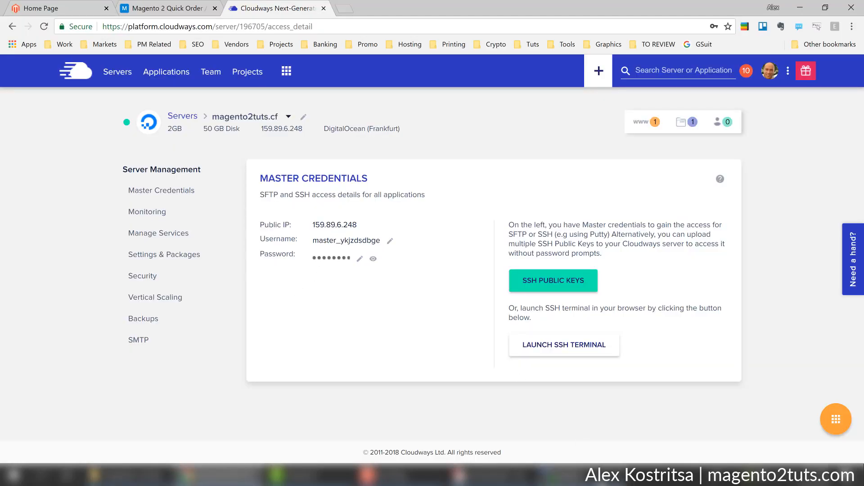
left_click(563, 476)
key("ctrl+v")
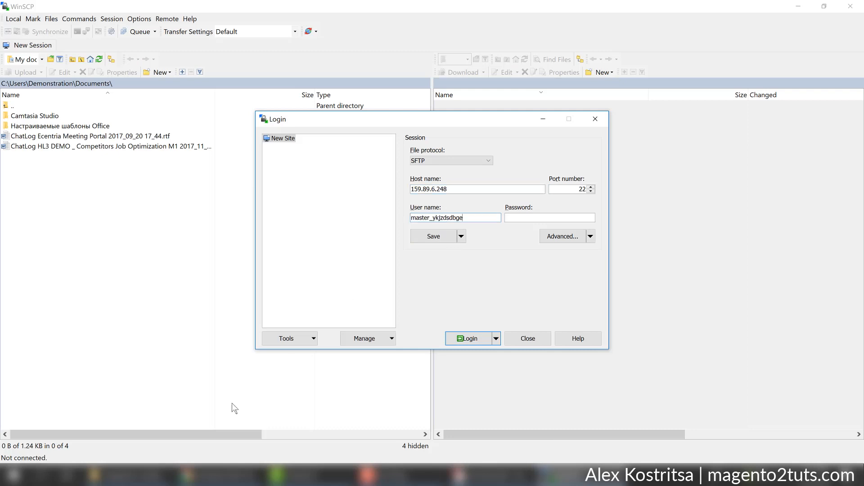
left_click(233, 479)
left_click(340, 257)
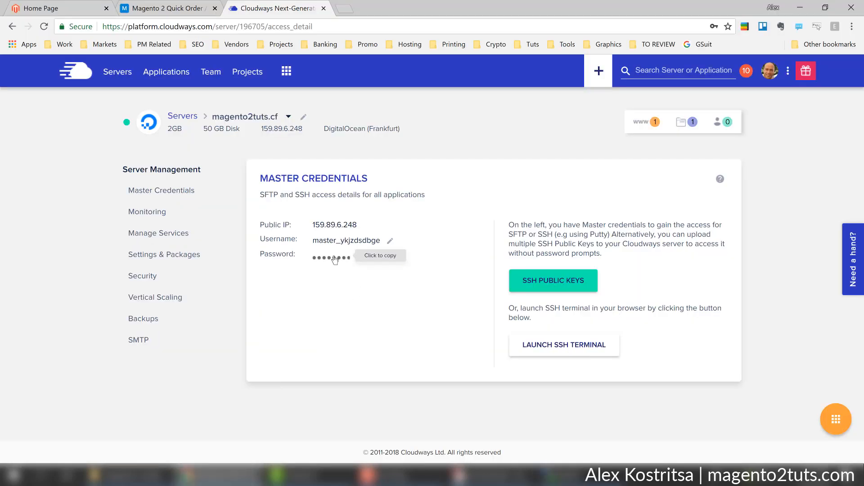
left_click(563, 476)
left_click(570, 218)
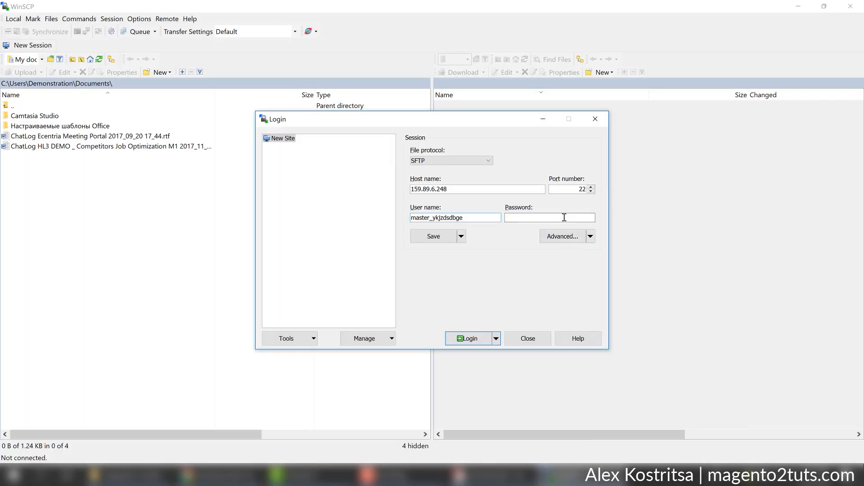
key("ctrl+v")
left_click(470, 339)
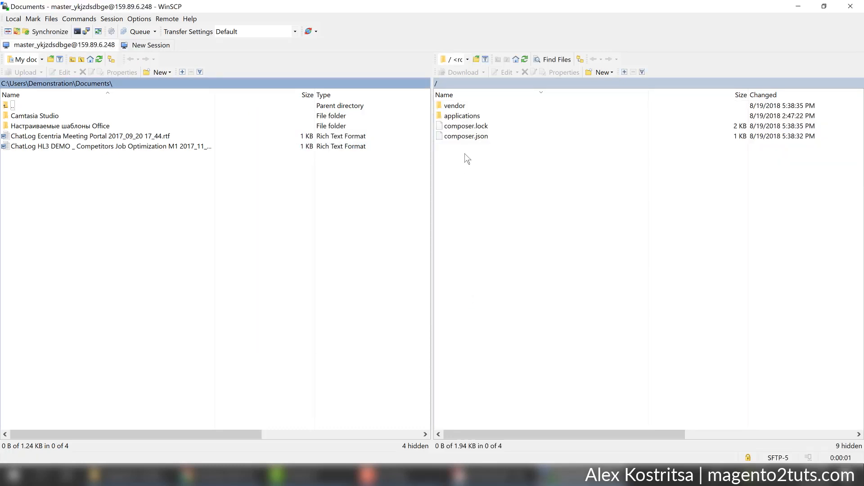
Navigate the remote panel to /applications/ckyardsrbn/public_html/app/code/Mageplaza.
double_click(468, 116)
double_click(468, 106)
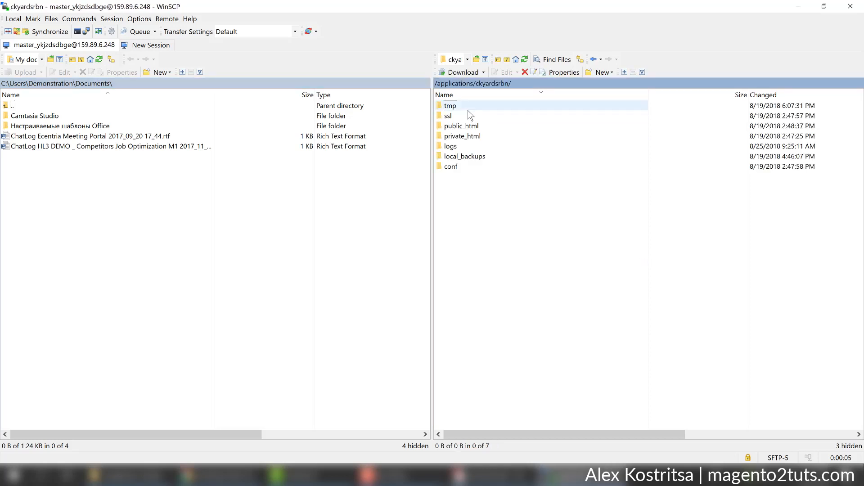
double_click(468, 126)
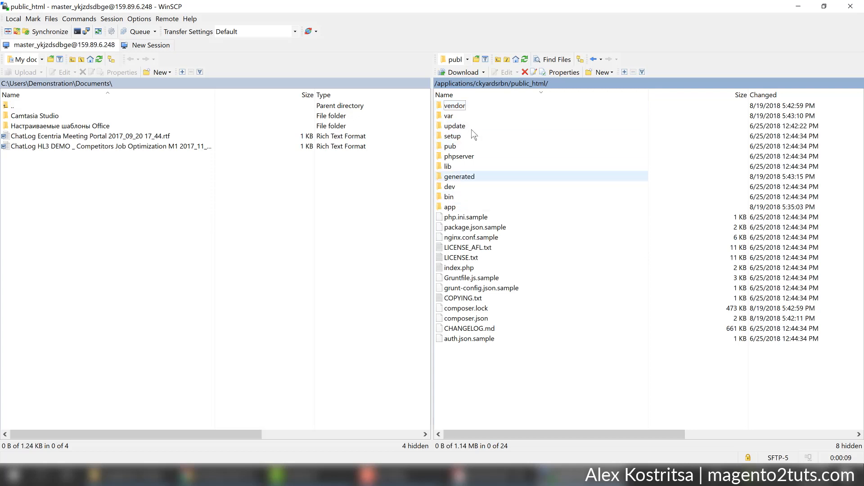
left_click(458, 82)
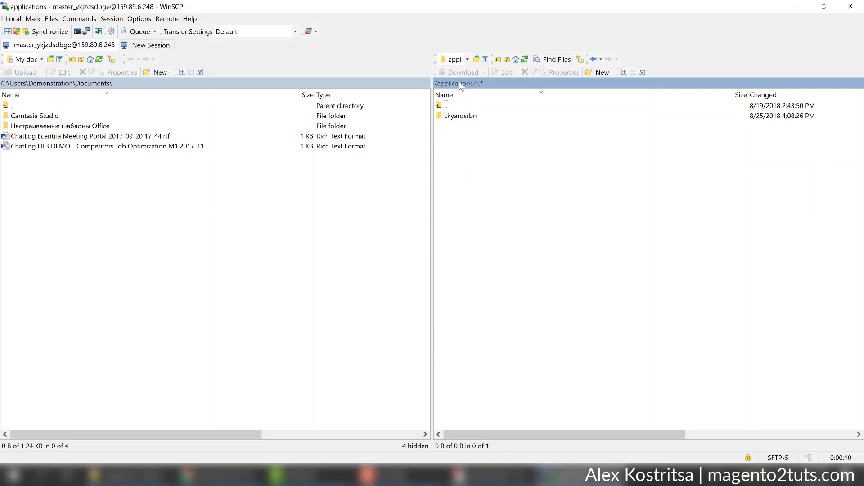
double_click(470, 118)
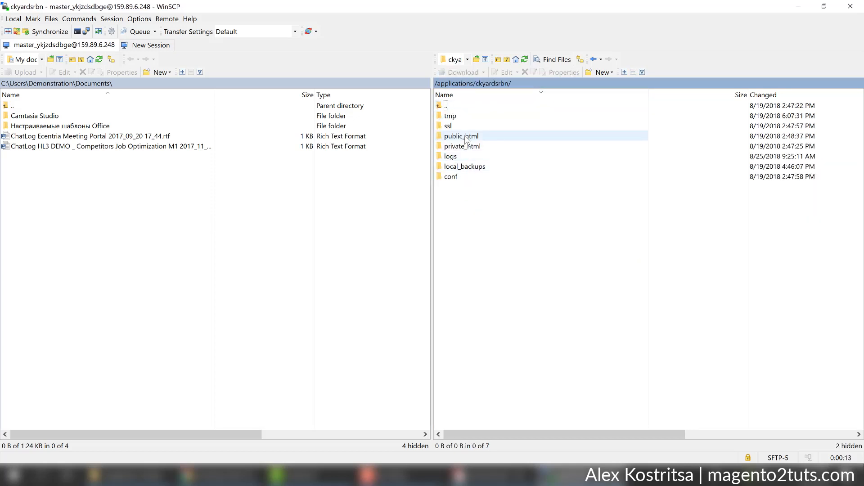
double_click(466, 136)
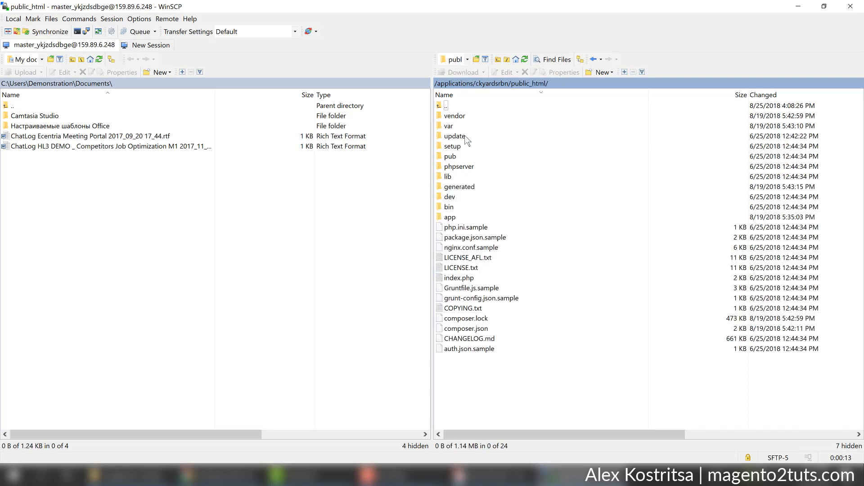
double_click(465, 218)
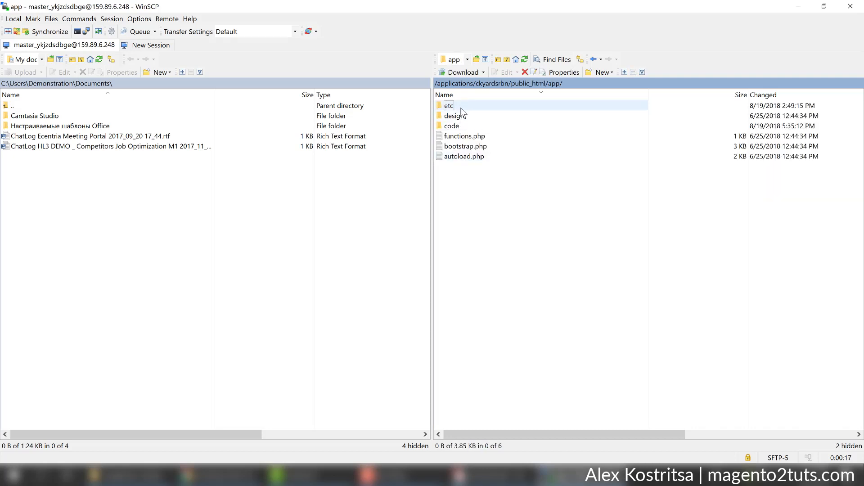
double_click(467, 127)
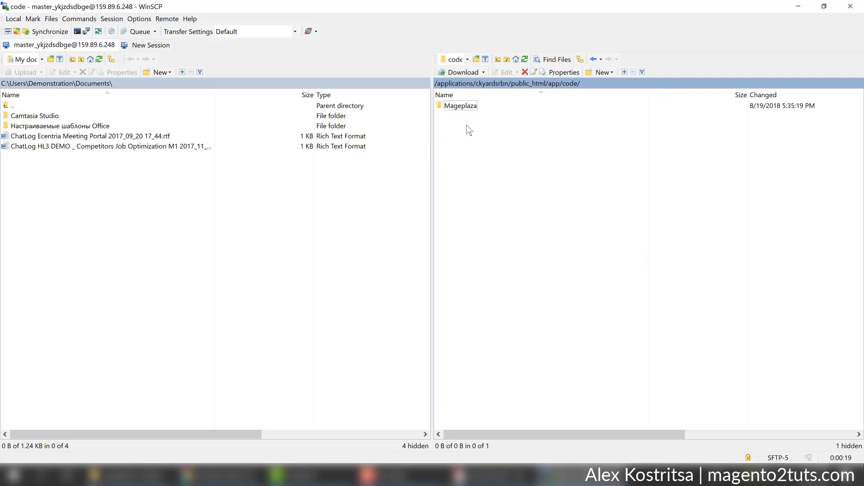
double_click(468, 108)
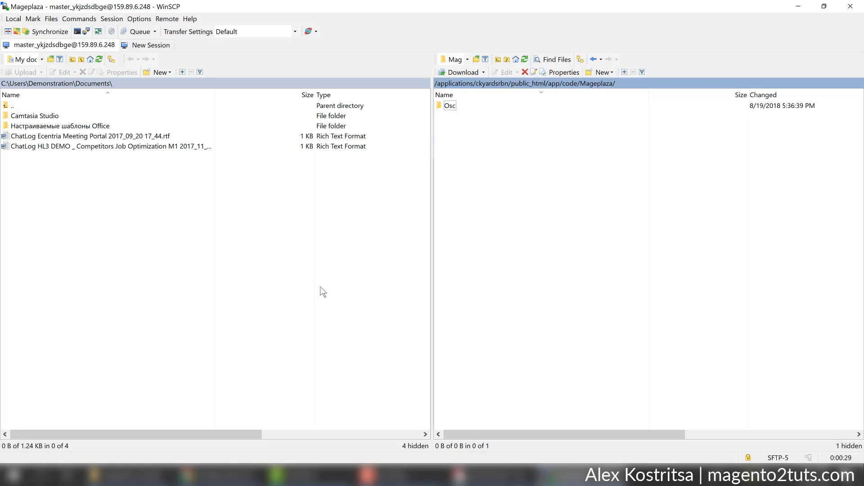
Show Desktop > Extensions > MagePlaza > Quick Order > mageplaza_module_quick_order_v1.0.0 in the local panel.
left_click(31, 59)
left_click(31, 82)
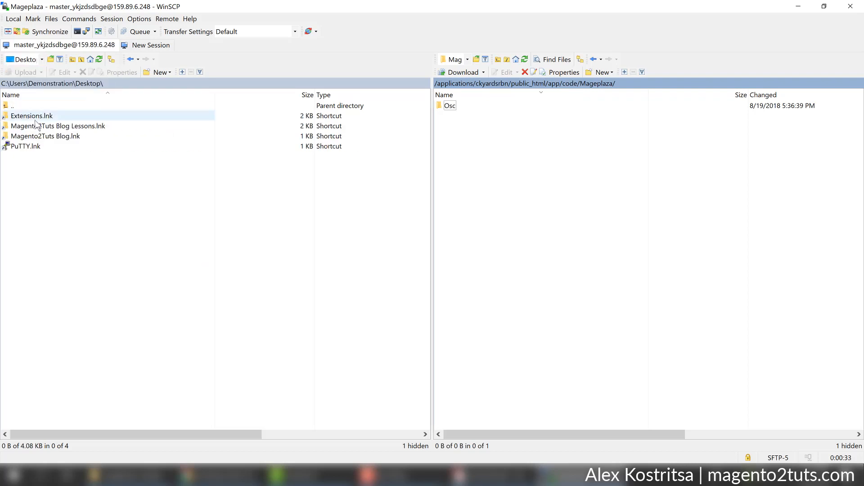
double_click(36, 118)
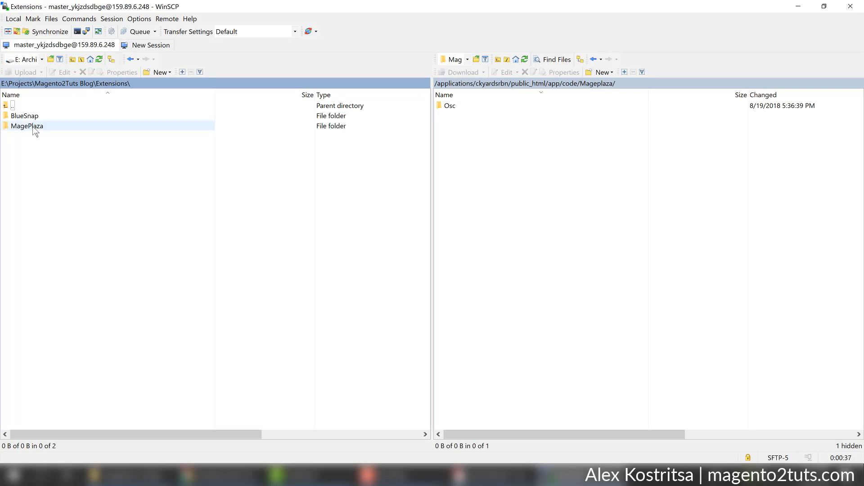
double_click(35, 127)
double_click(36, 137)
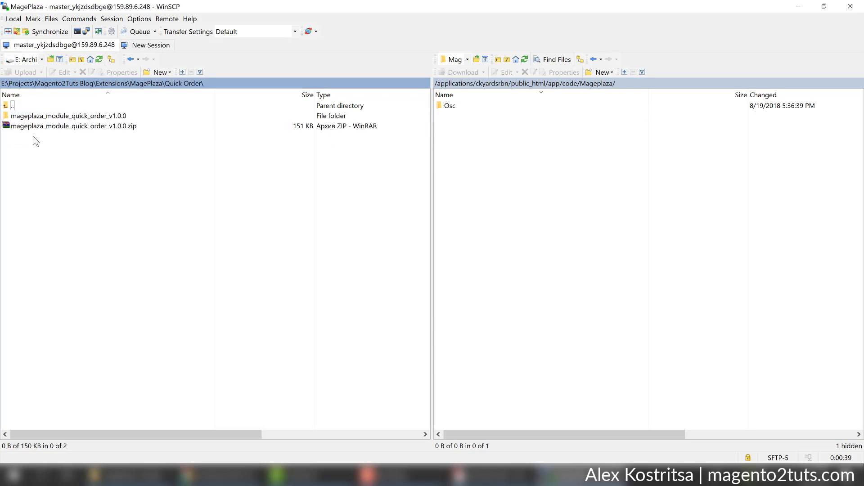
double_click(36, 117)
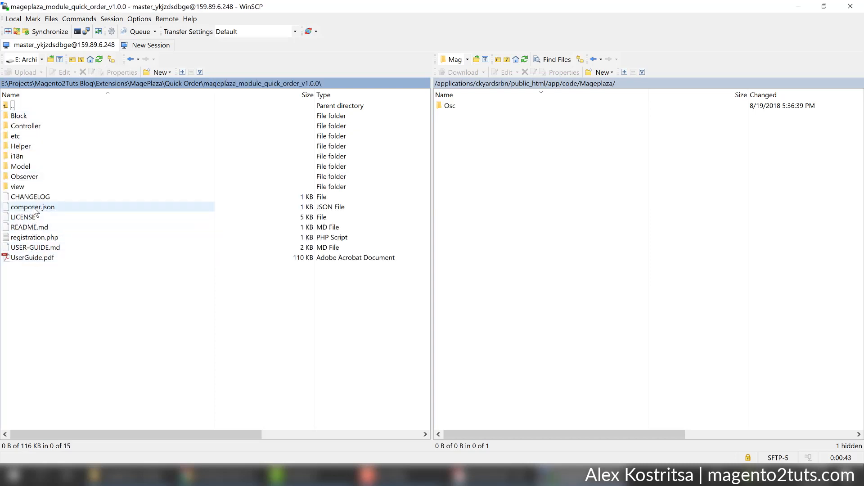
Select registration.php and start a new local folder with F7, then cancel it.
left_click(38, 239)
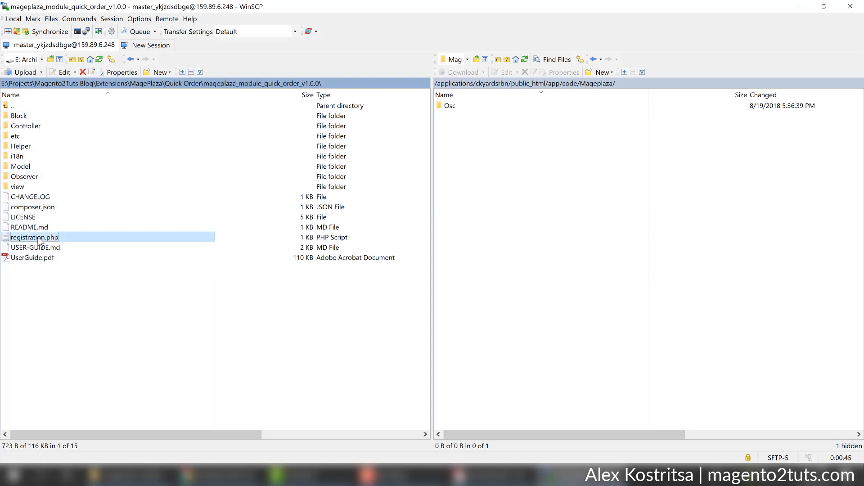
key("F7")
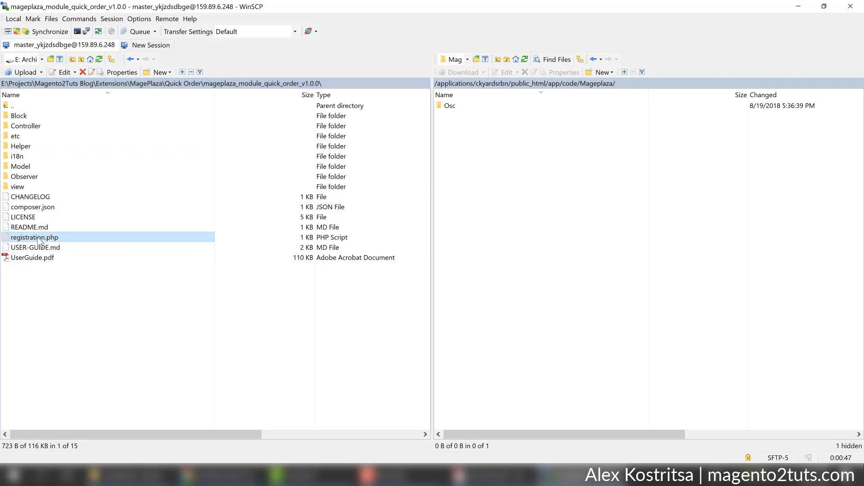
key("Escape")
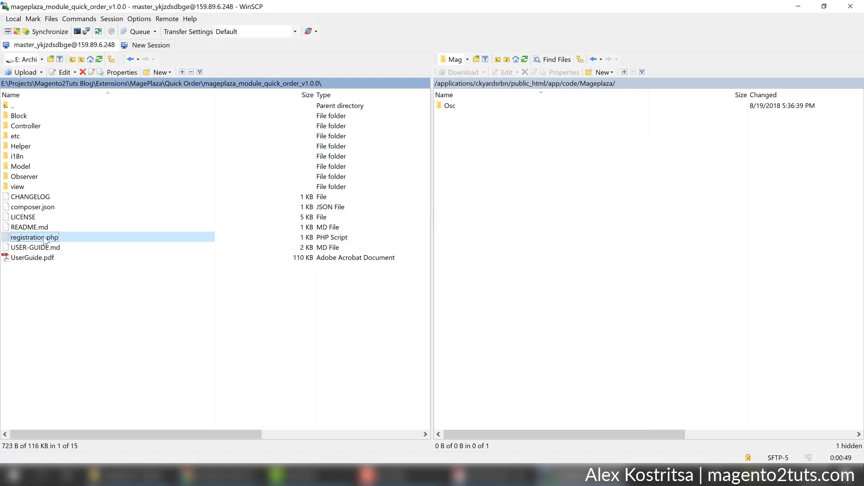
right_click(47, 239)
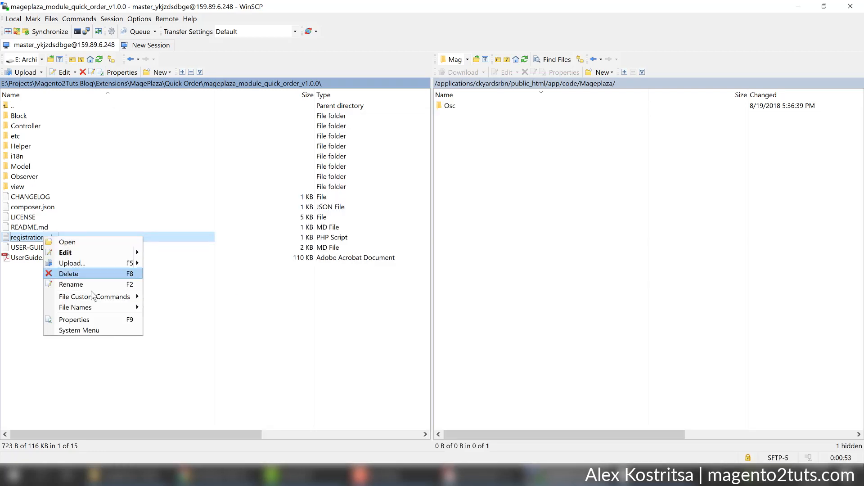
left_click(65, 252)
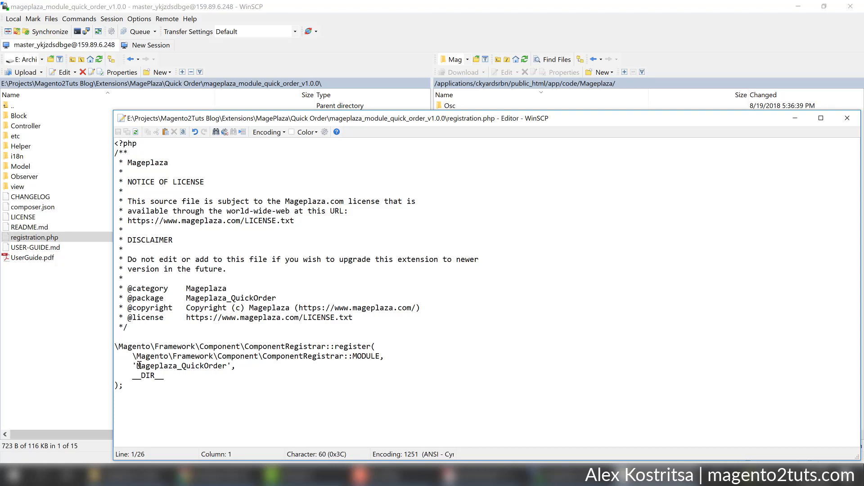
left_click_drag(137, 366, 227, 367)
key("ctrl+c")
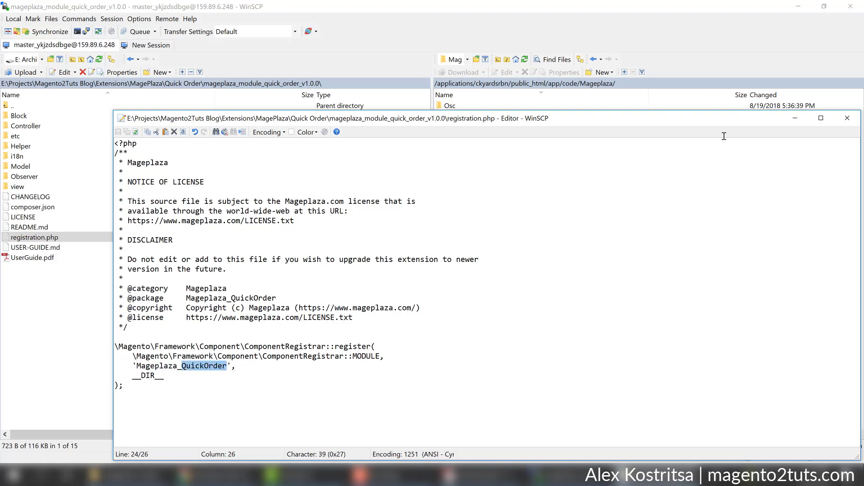
left_click(847, 118)
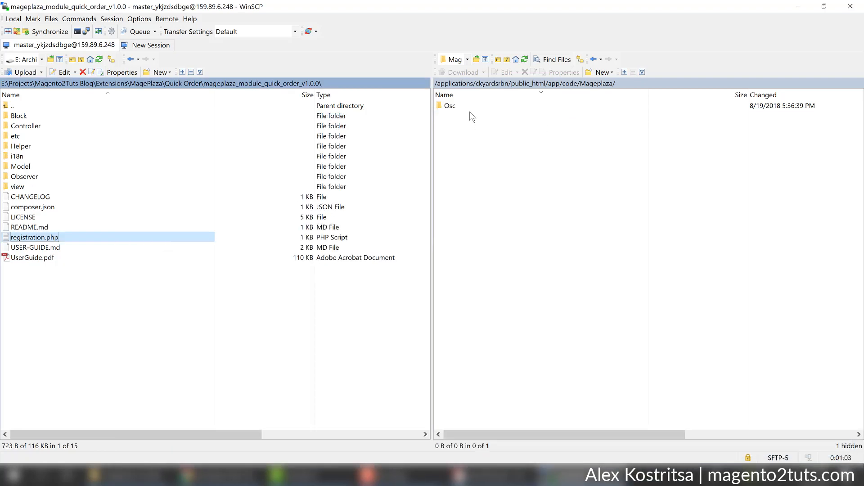
Create a QuickOrder folder in the server's app/code/Mageplaza and open it.
left_click(470, 115)
left_click(474, 110)
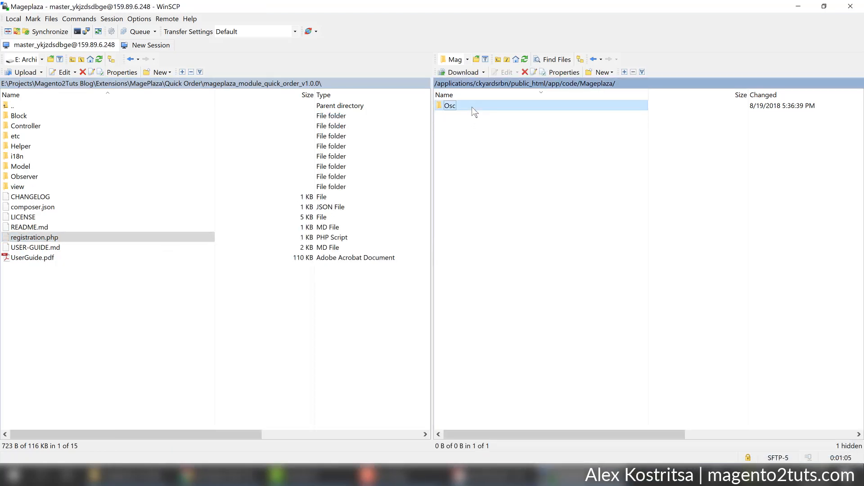
key("F7")
key("ctrl+v")
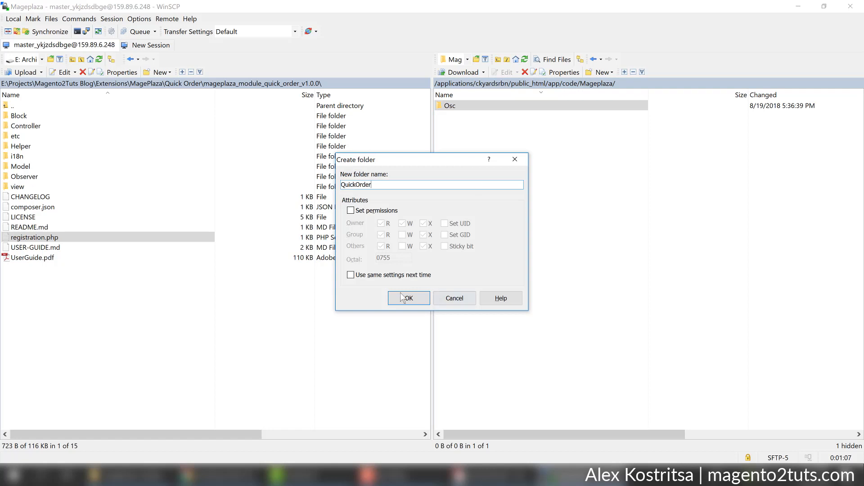
left_click(408, 298)
left_click(492, 106)
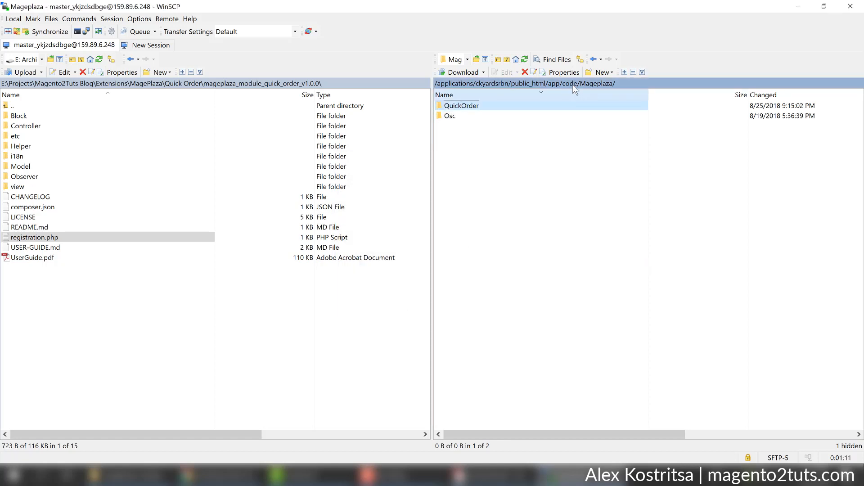
double_click(480, 110)
Select all 15 local module items and drag them into the server's QuickOrder folder.
left_click(102, 135)
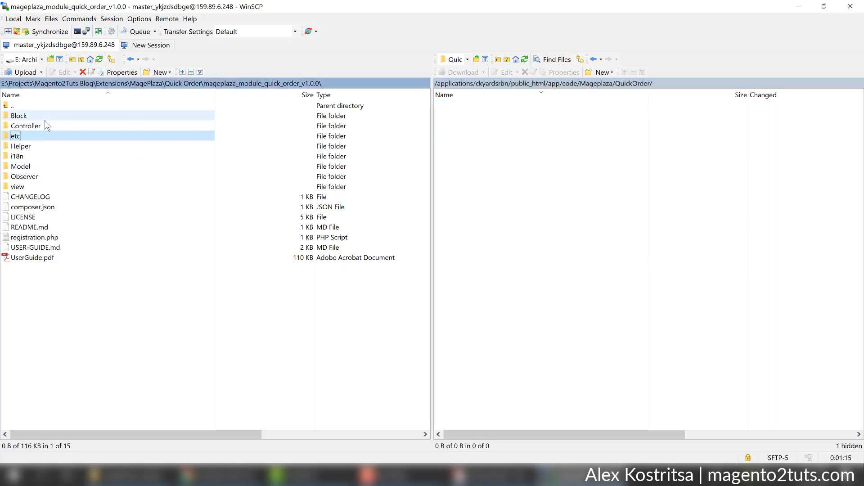
left_click(44, 119)
key("ctrl+a")
left_click_drag(31, 167, 581, 255)
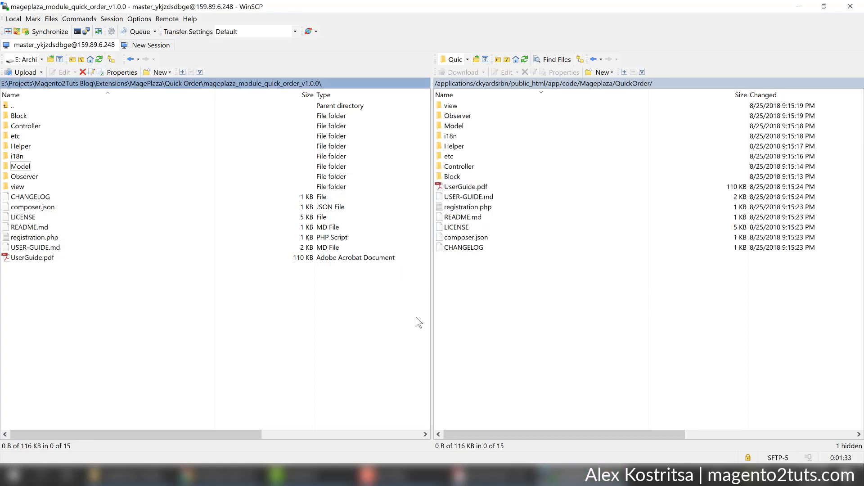
Return to the user guide's Backup section and select the php bin/magento setup:upgrade command.
key("alt+Tab")
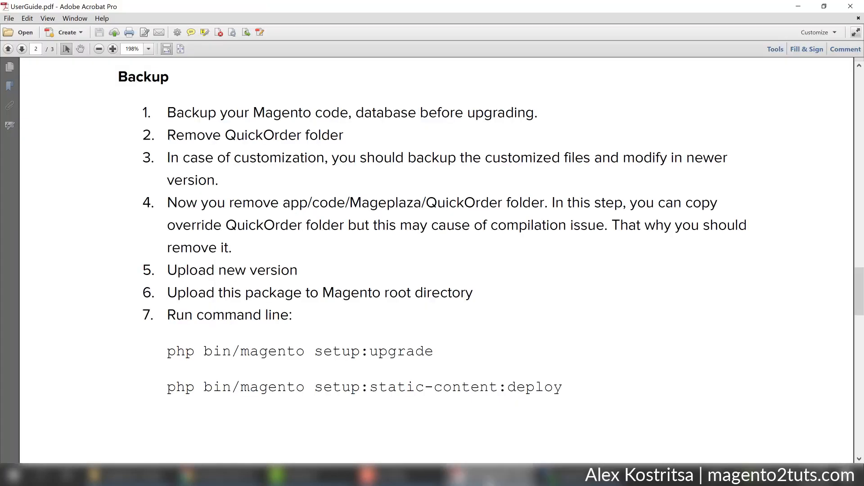
scroll(487, 342, "down", 1)
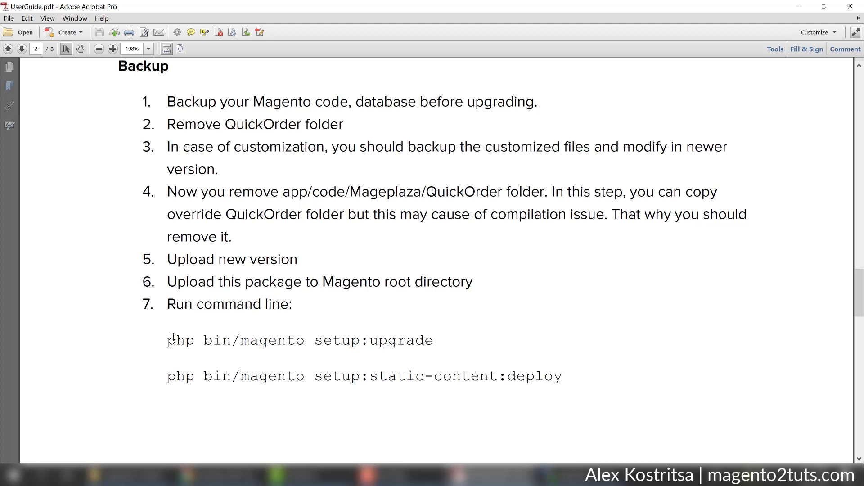
left_click_drag(167, 342, 391, 339)
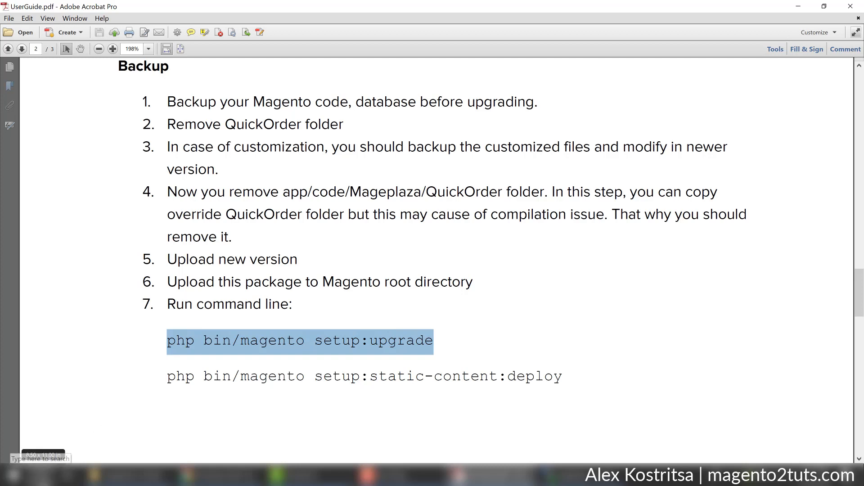
Launch PuTTY and open an SSH connection to 159.89.6.248.
left_click(34, 476)
type("u")
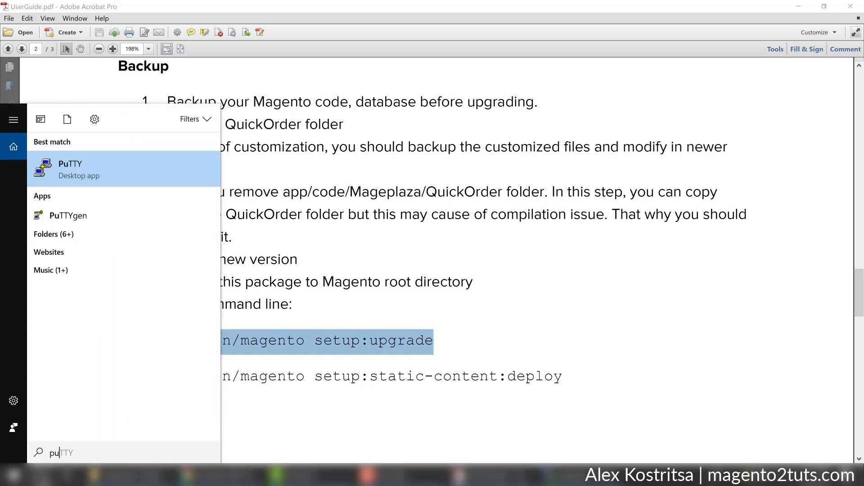
left_click(38, 165)
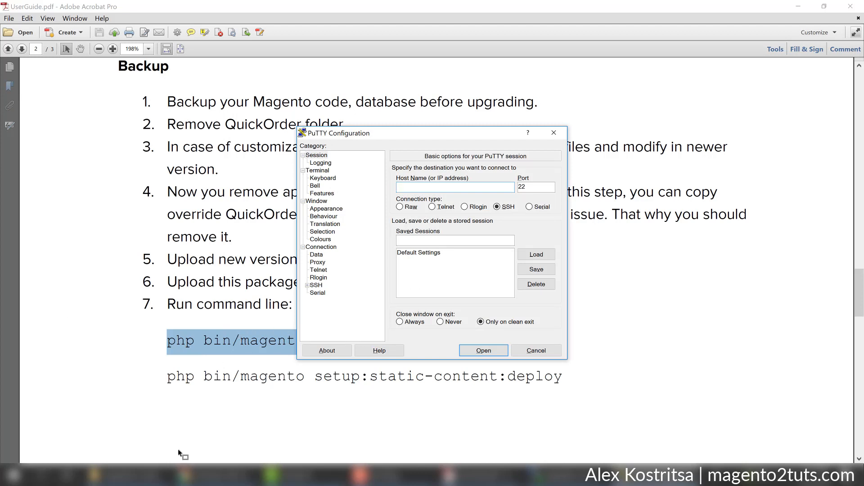
left_click(185, 475)
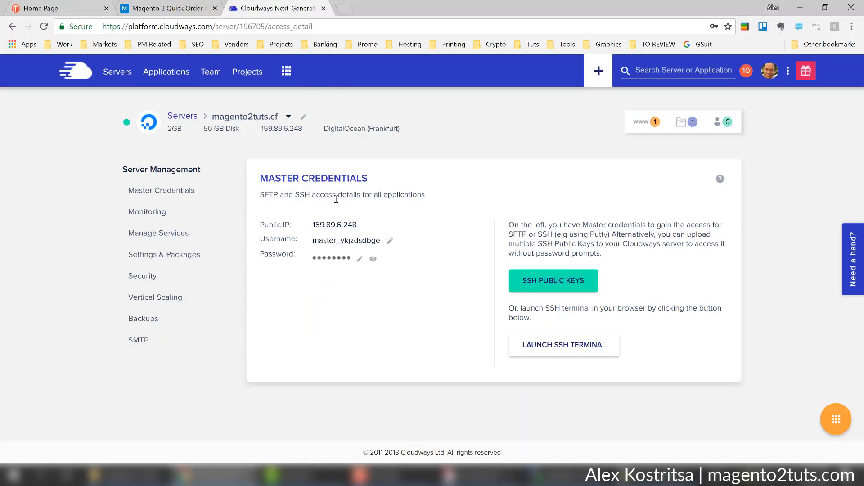
left_click(336, 225)
left_click(625, 472)
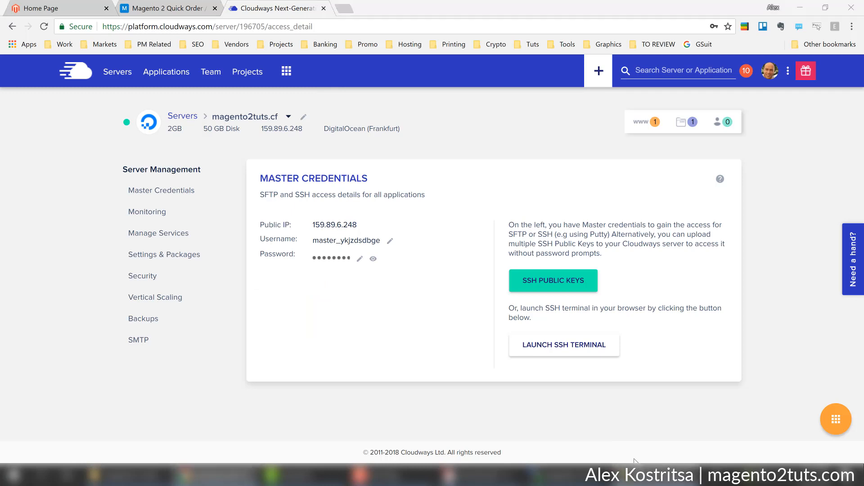
key("ctrl+v")
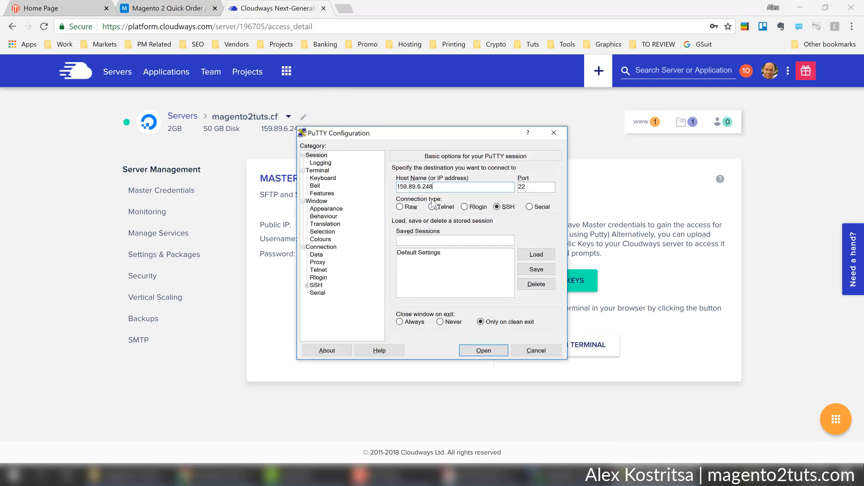
left_click(482, 352)
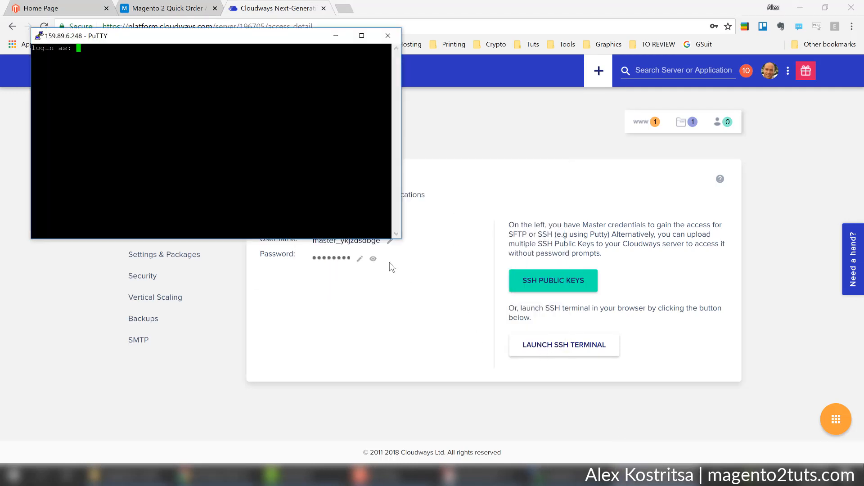
Log in with the Cloudways master username and password, then maximize the terminal.
left_click(370, 245)
left_click(565, 475)
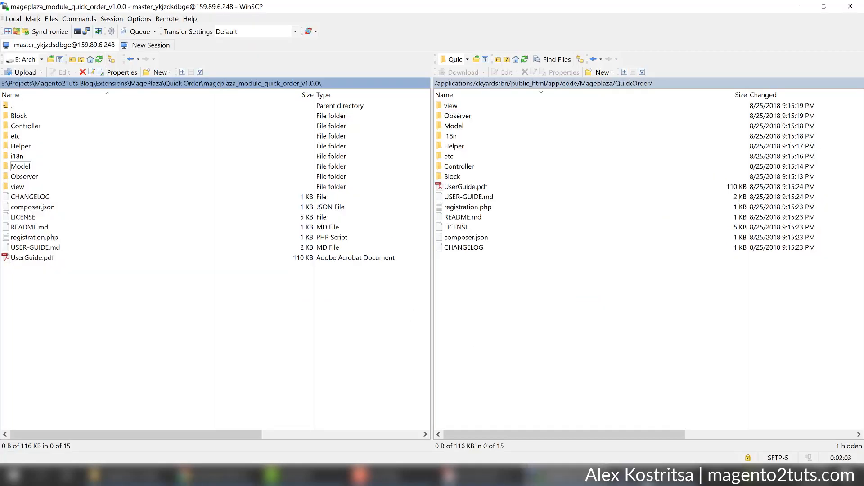
left_click(652, 475)
right_click(279, 194)
key("Return")
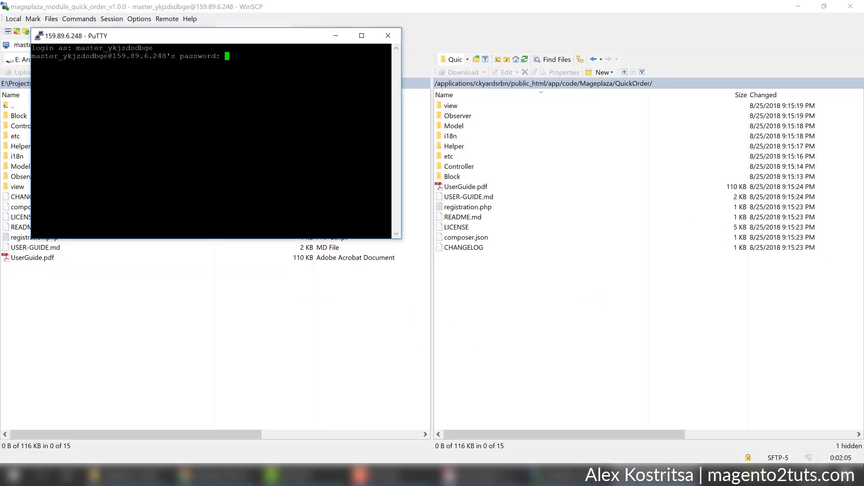
left_click(202, 475)
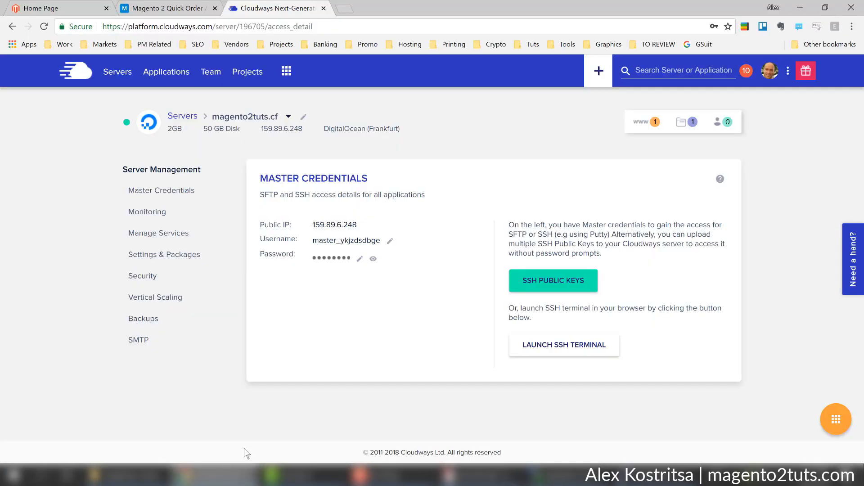
left_click(328, 261)
left_click(654, 475)
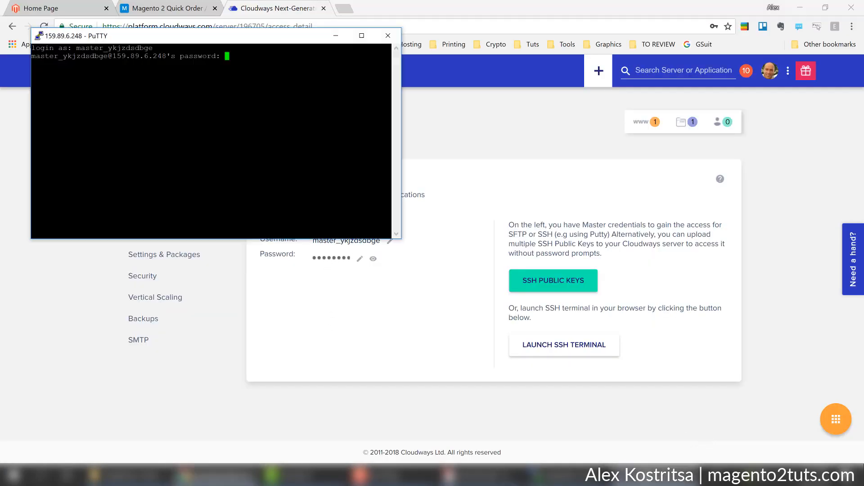
key("Return")
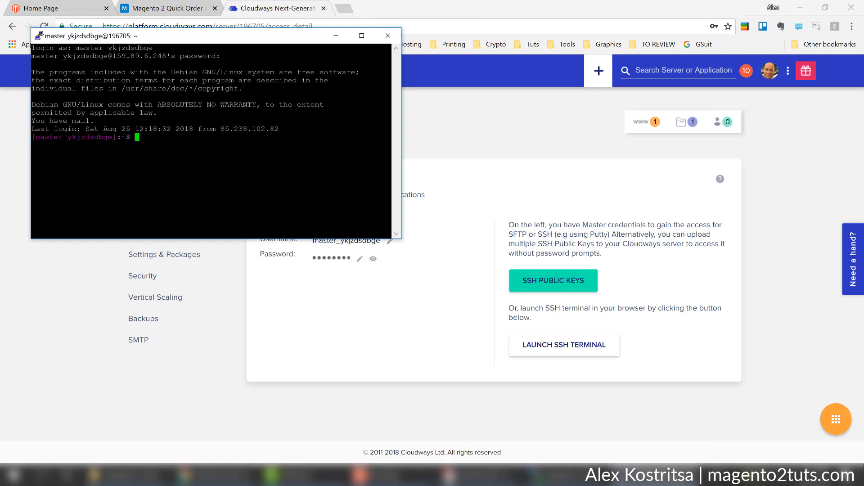
double_click(207, 37)
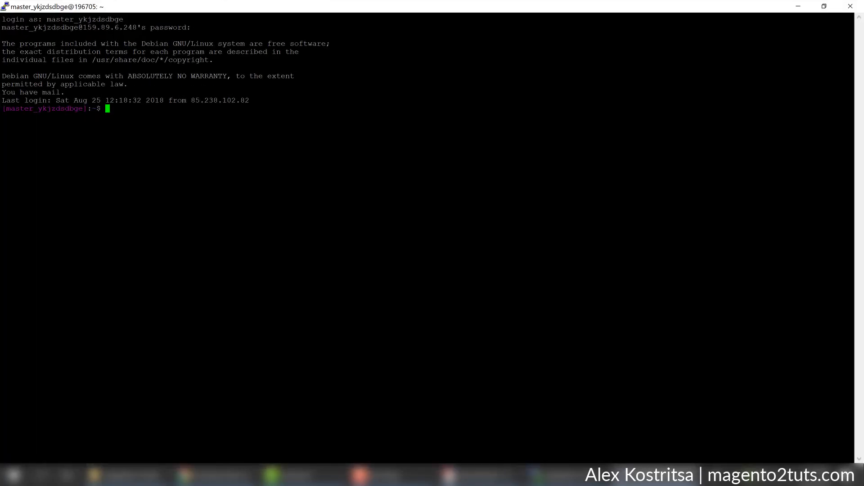
Run cd into applications/ckyardsrbn/public_html using Tab completion.
type("cd")
type(" /a")
key("BackSpace")
key("BackSpace")
key("Tab")
key("Tab")
type("applications")
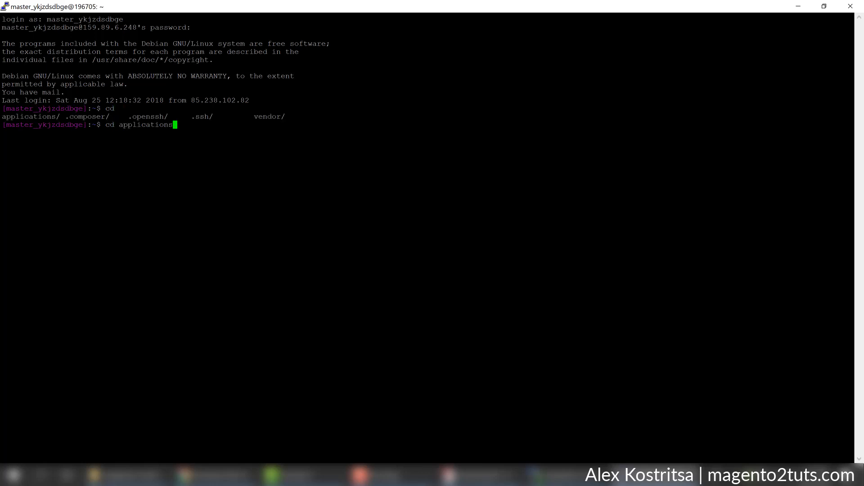
key("Tab")
key("Tab")
type("pu")
key("Tab")
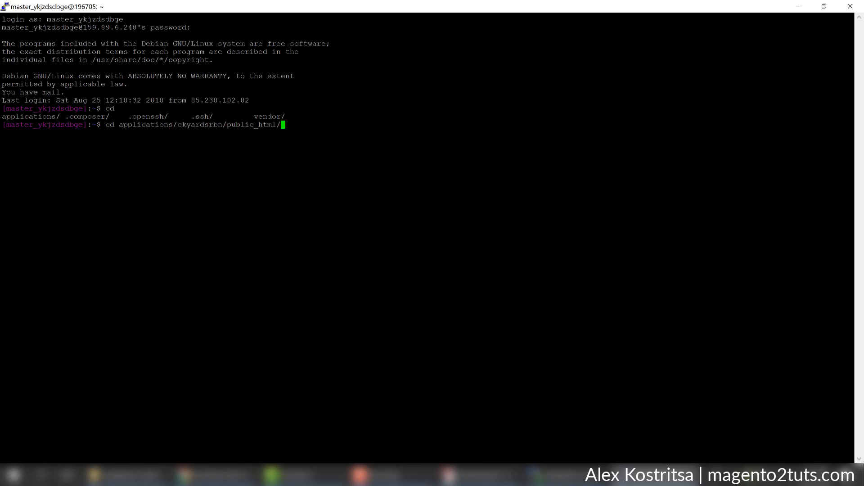
key("Return")
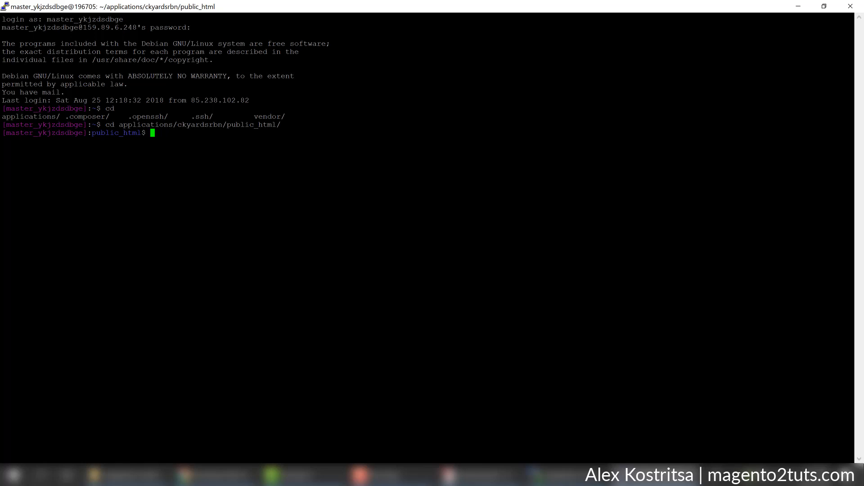
Copy the setup:upgrade command from UserGuide.pdf and run it in PuTTY.
left_click(449, 475)
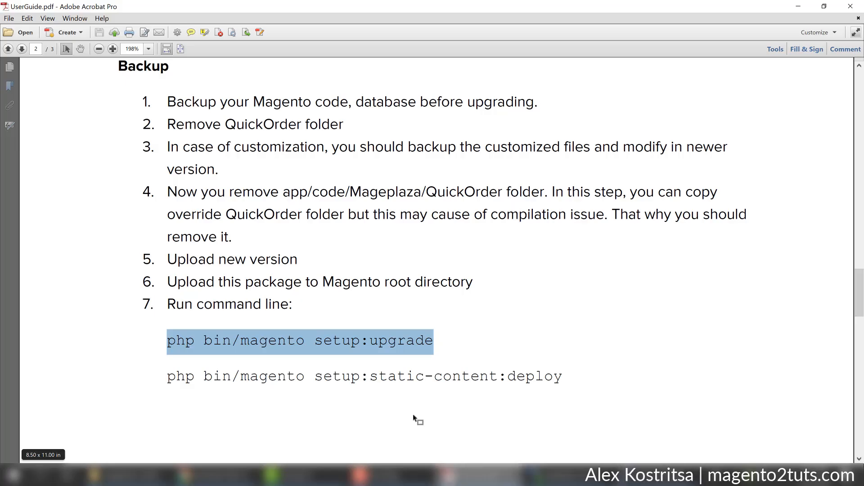
right_click(322, 348)
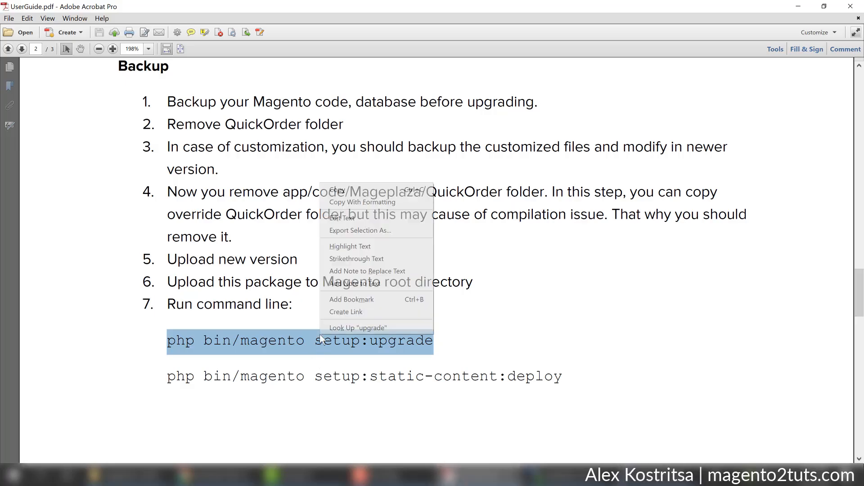
left_click(337, 191)
left_click(798, 7)
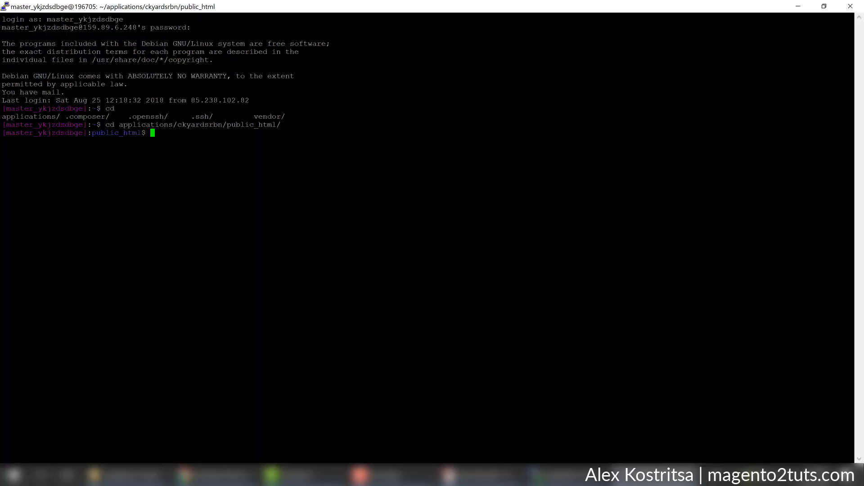
key("shift+Insert")
key("Return")
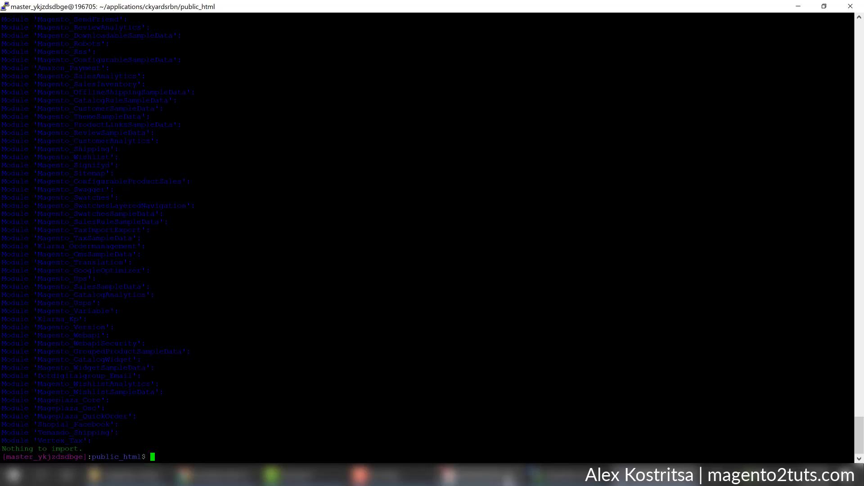
Run the user guide's setup:static-content:deploy command in PuTTY.
left_click(490, 475)
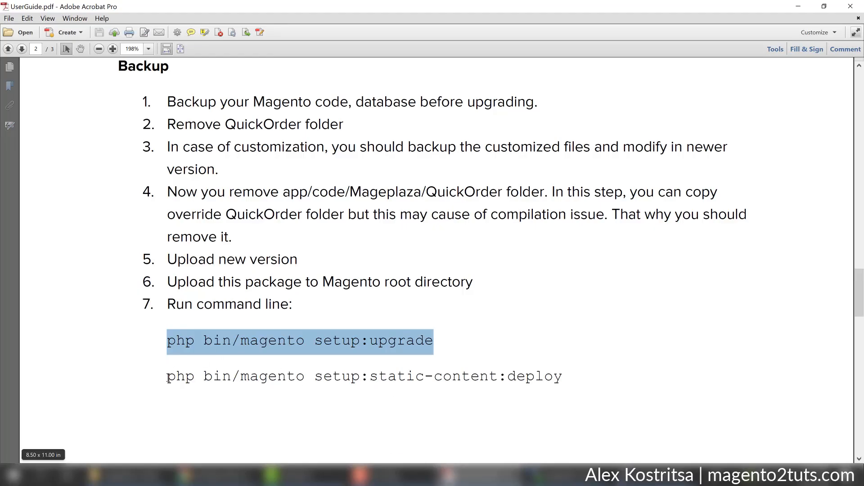
left_click_drag(168, 377, 538, 373)
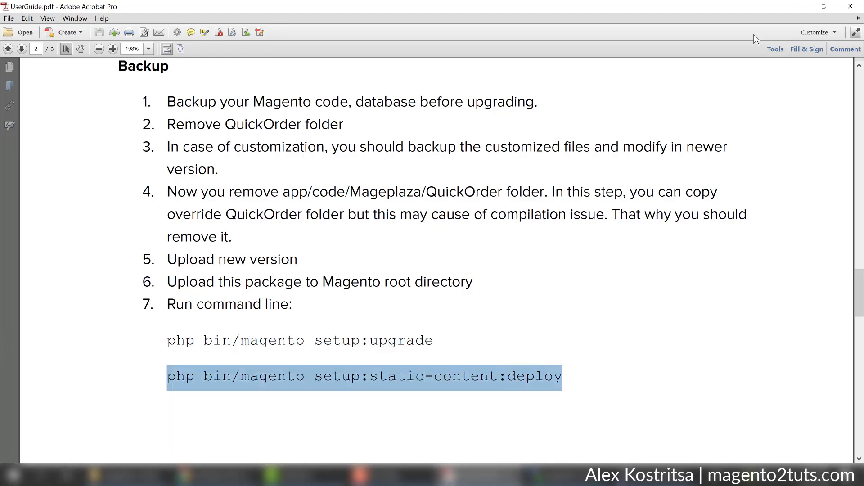
left_click(798, 6)
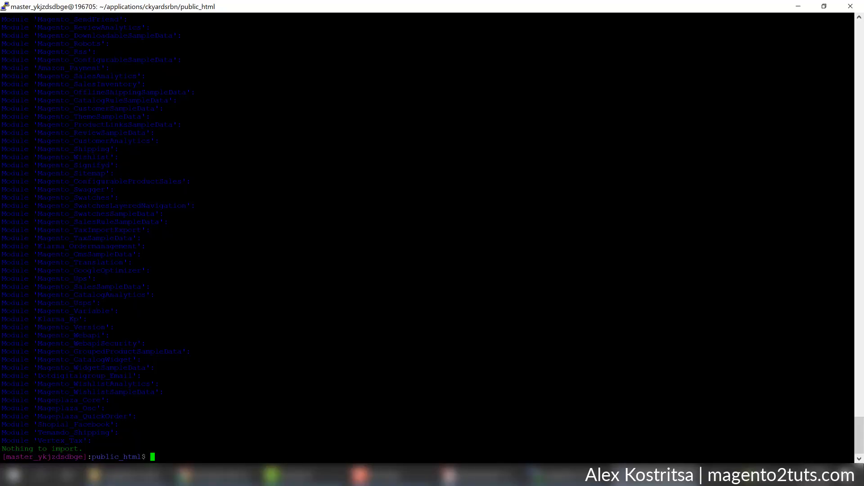
key("shift+Insert")
key("Return")
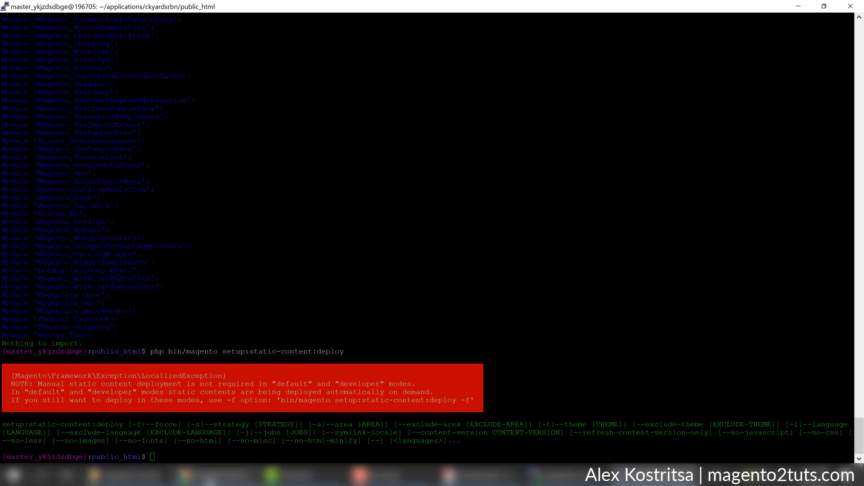
left_click(211, 475)
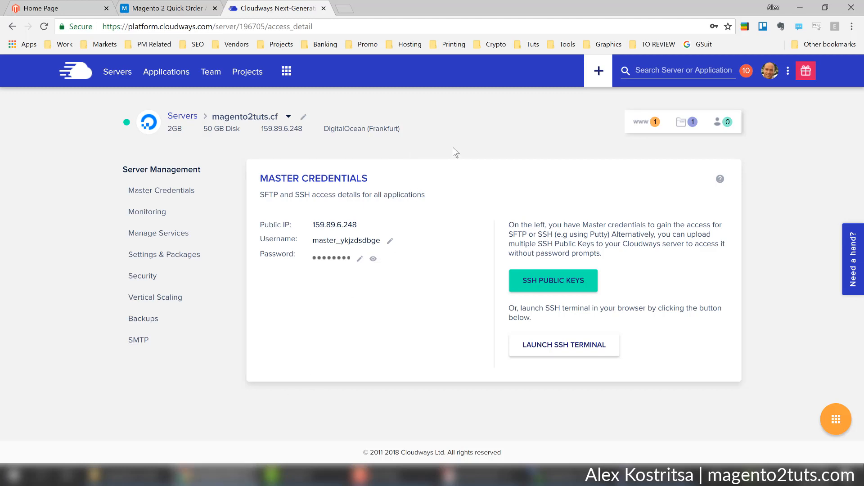
Open the magento2tuts.cf application's Admin Panel URL from its Cloudways access details.
left_click(648, 122)
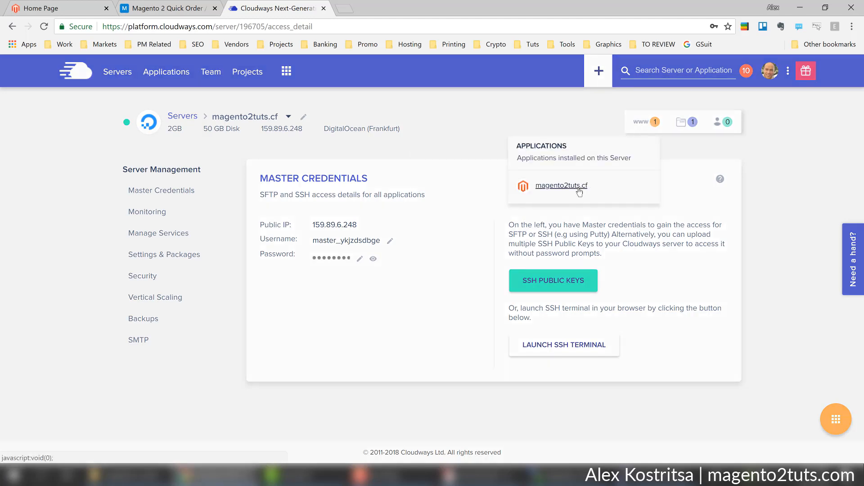
left_click(582, 190)
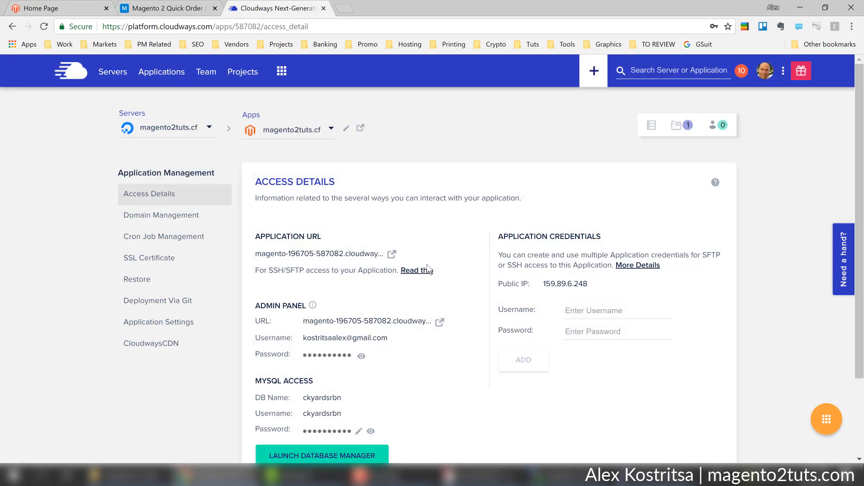
left_click(443, 329)
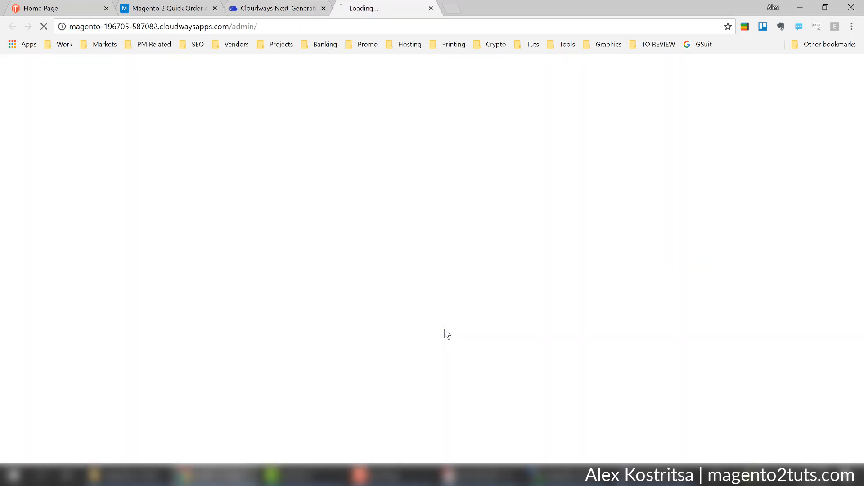
left_click(275, 8)
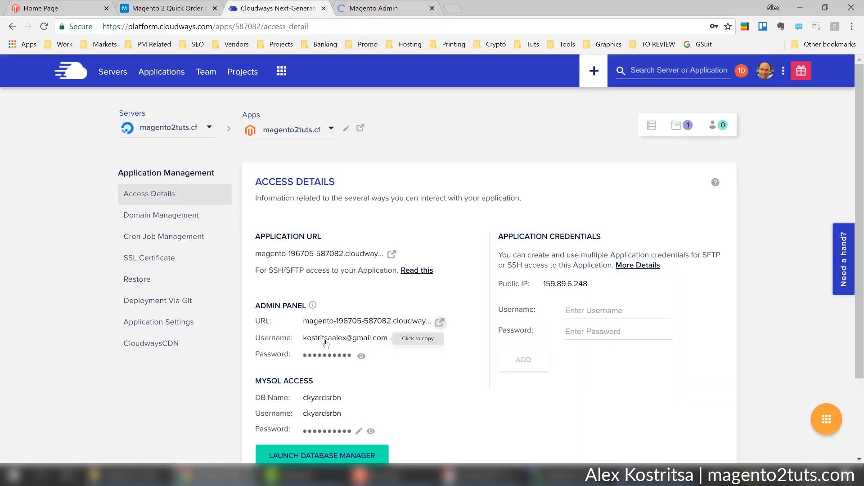
left_click(439, 323)
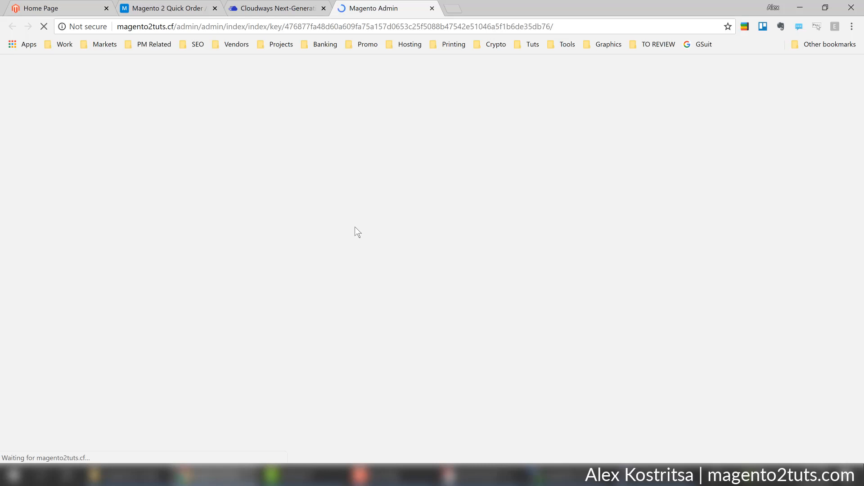
Paste the Cloudways admin username and password into the login form and sign in.
key("ctrl+v")
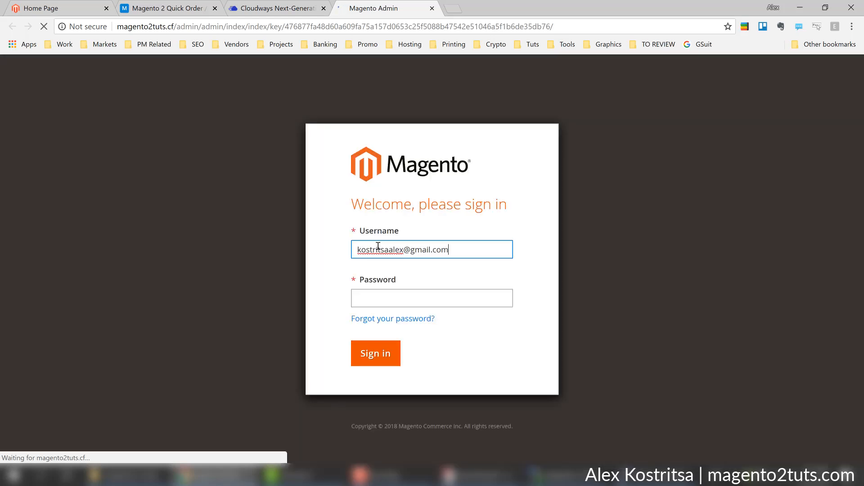
left_click(290, 6)
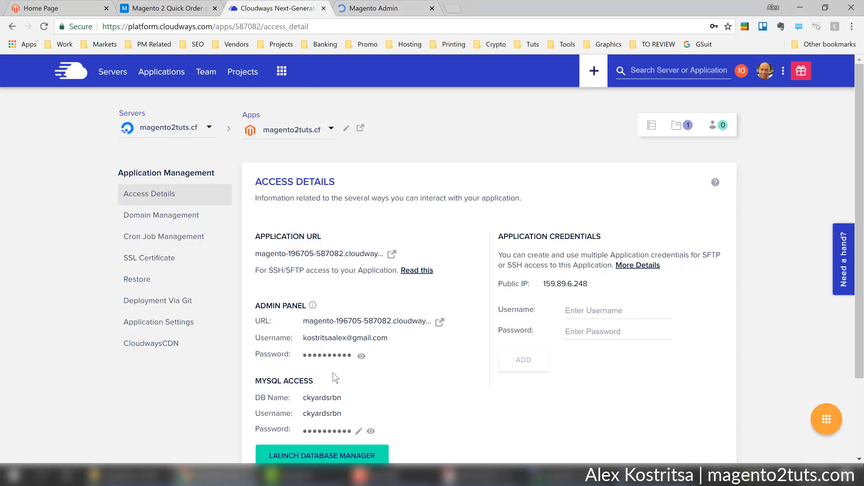
left_click(332, 355)
left_click(370, 7)
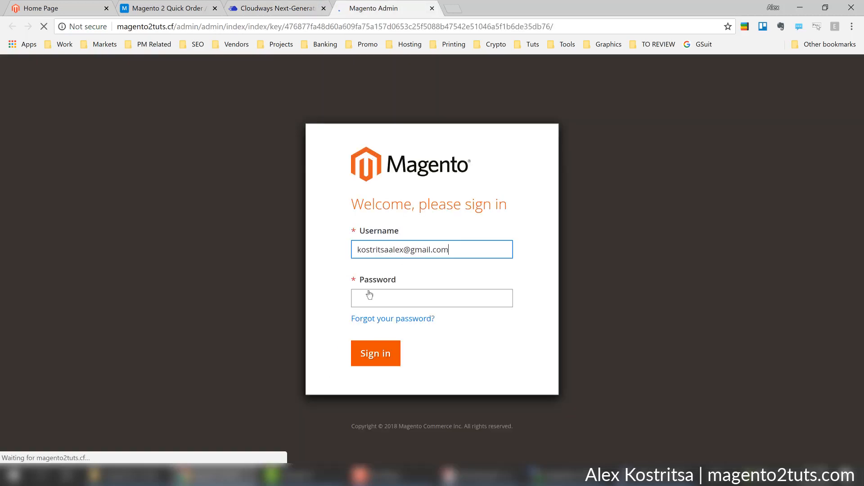
left_click(459, 292)
key("ctrl+v")
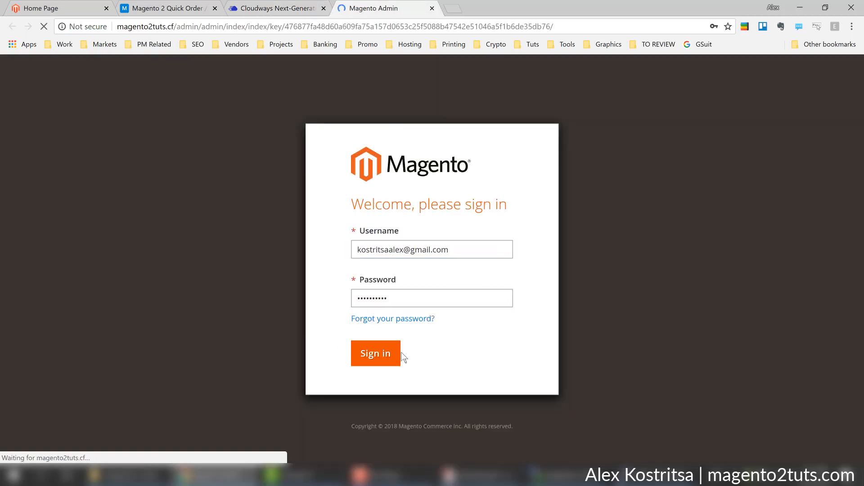
left_click(387, 355)
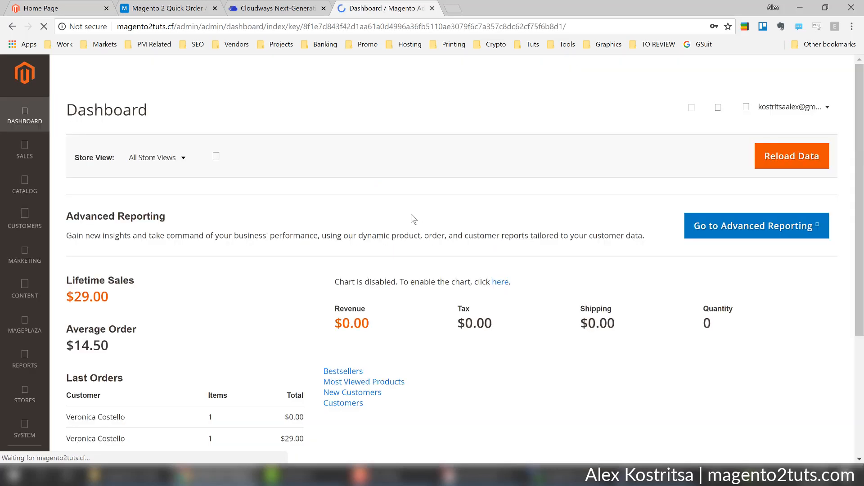
Go to Stores > Configuration and expand MAGEPLAZA EXTENSIONS to reveal Quick Order.
scroll(406, 150, "down", 1)
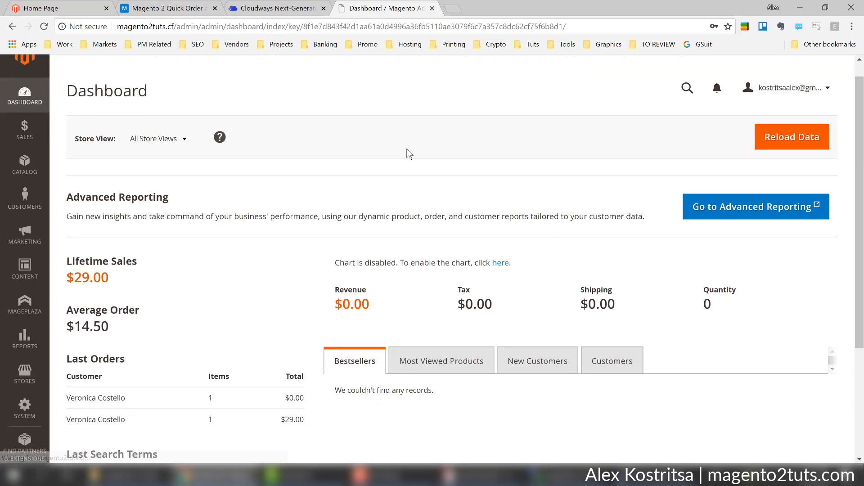
left_click(24, 372)
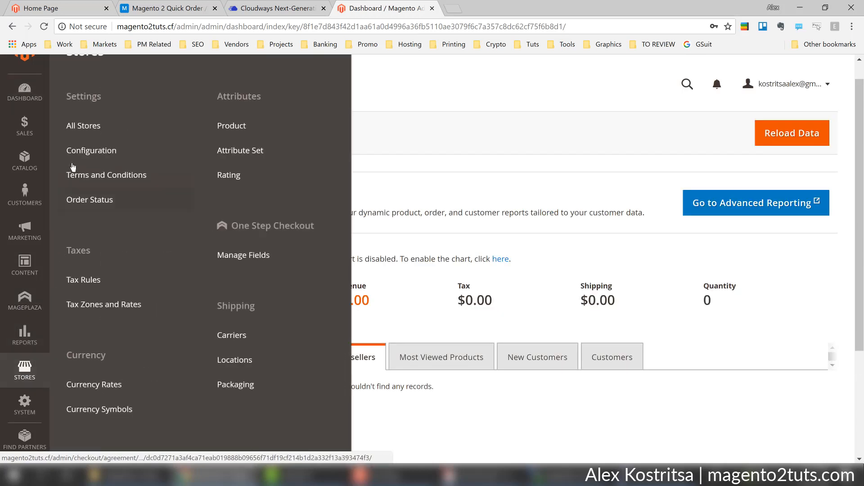
left_click(81, 152)
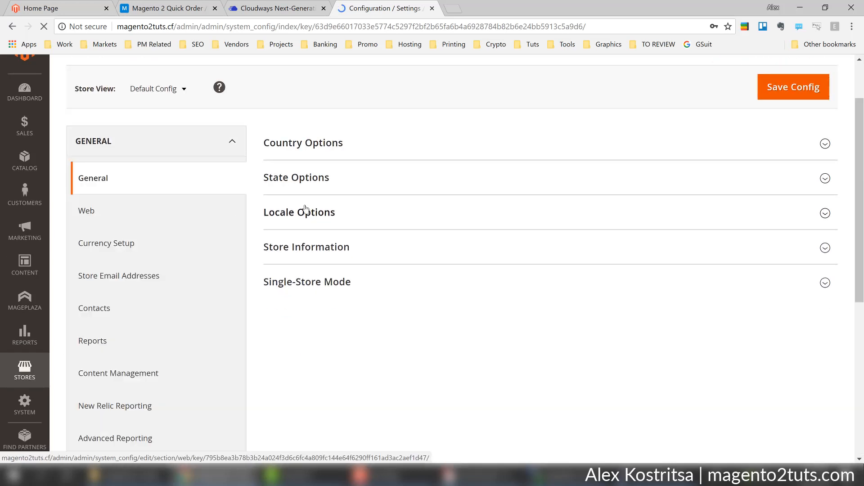
scroll(435, 186, "down", 6)
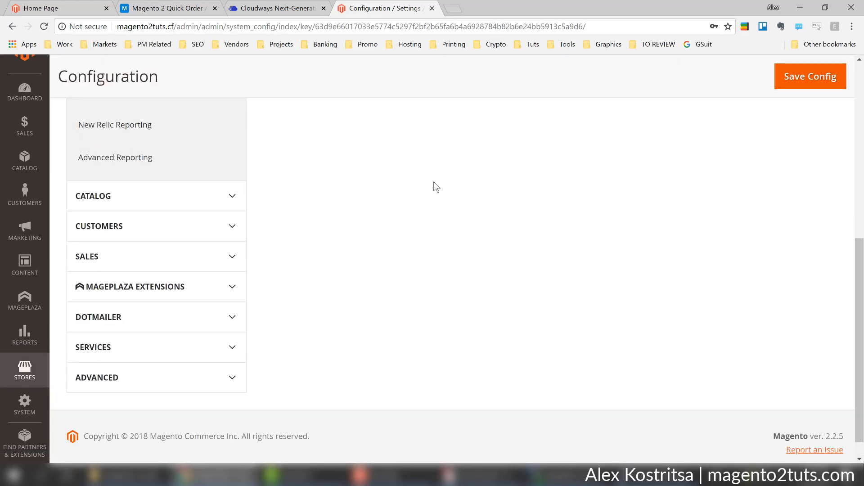
left_click(205, 291)
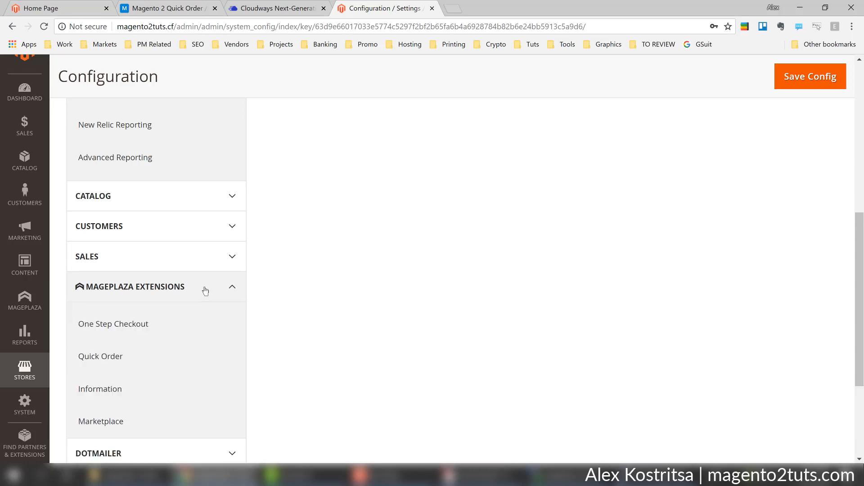
scroll(432, 260, "down", 1)
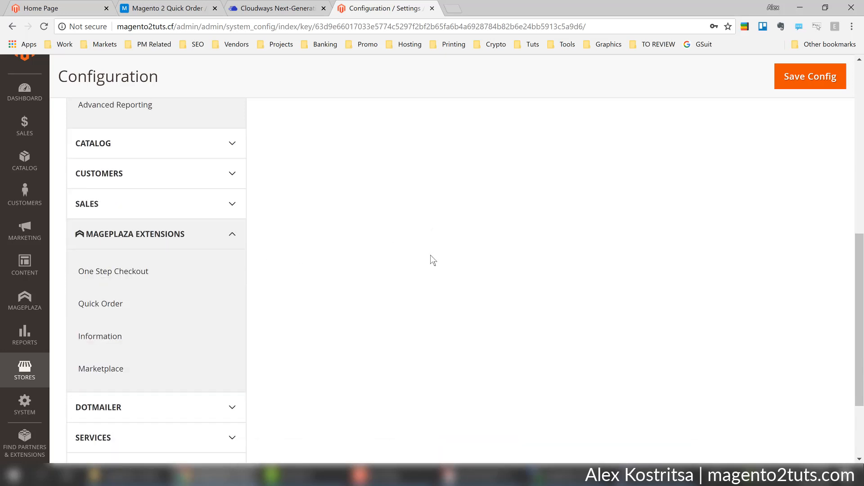
Set Quick Order's General Configuration Enable to Yes instead of the system value.
left_click(111, 302)
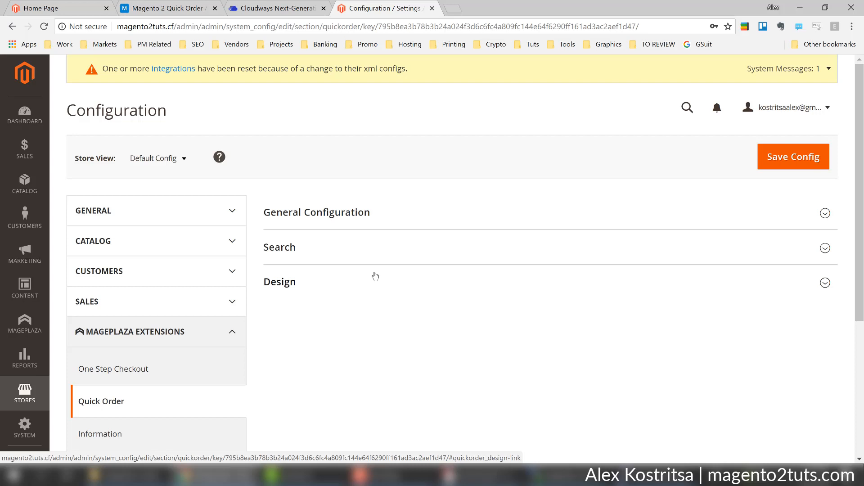
left_click(378, 219)
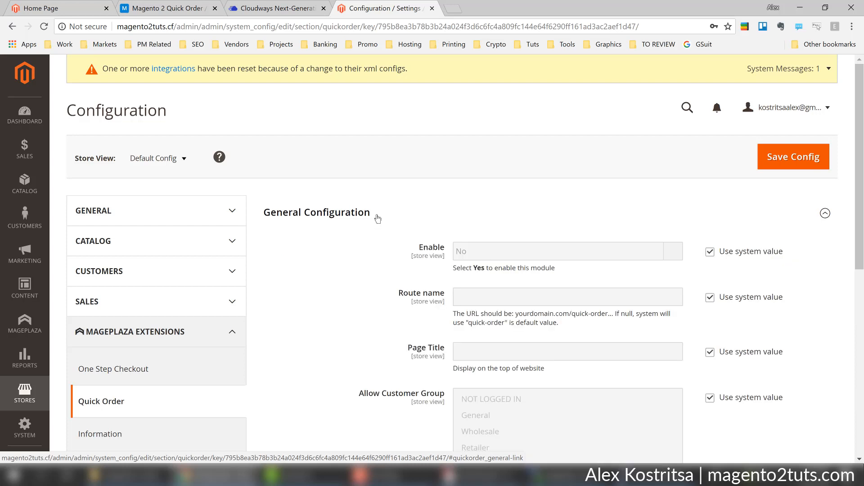
scroll(560, 247, "down", 3)
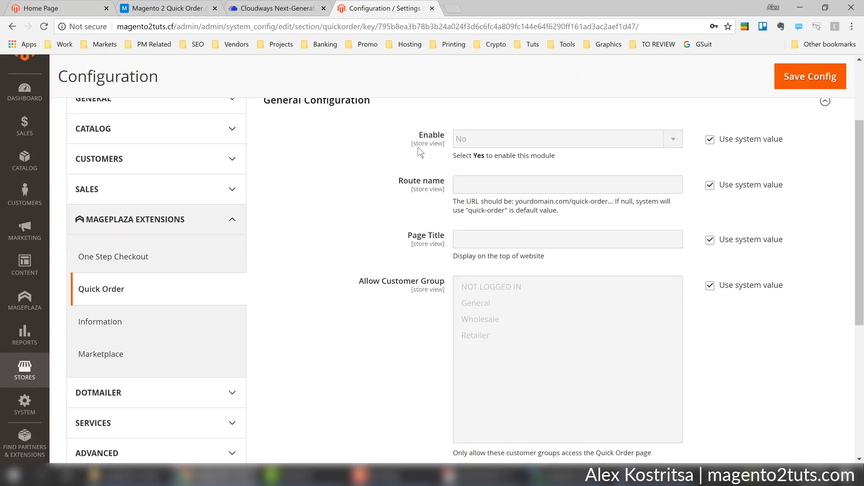
left_click(709, 139)
left_click(655, 145)
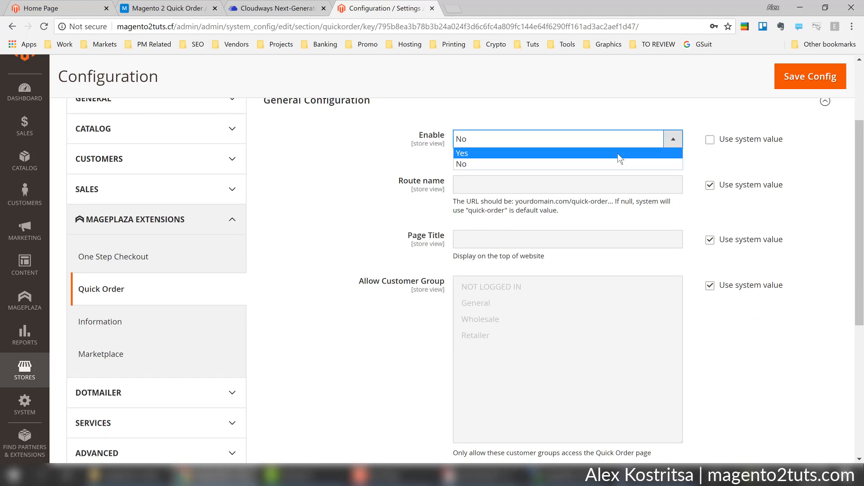
left_click(620, 158)
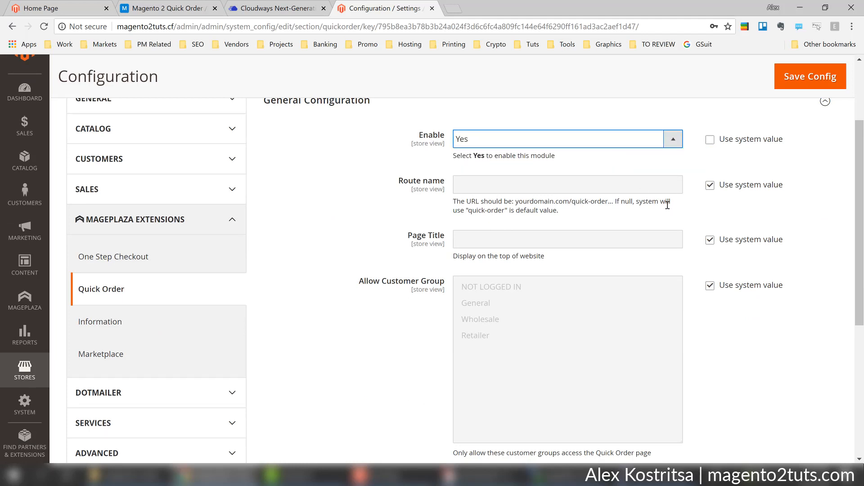
scroll(667, 205, "down", 1)
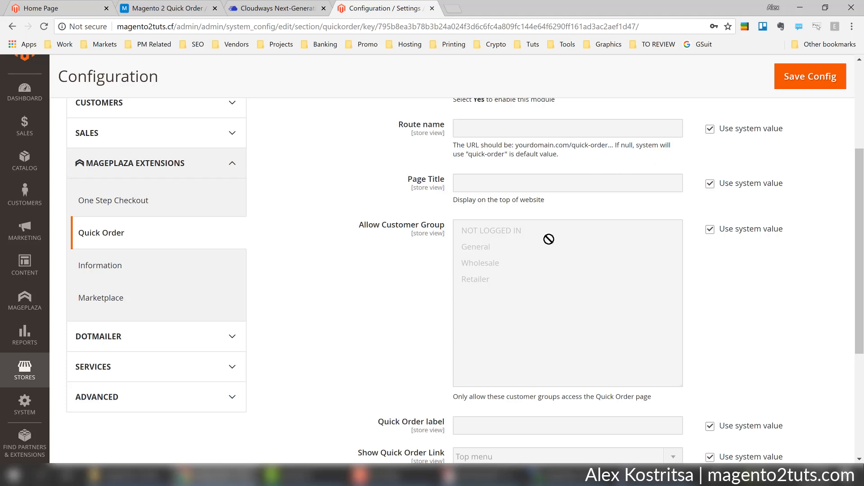
scroll(564, 262, "down", 1)
scroll(569, 216, "up", 1)
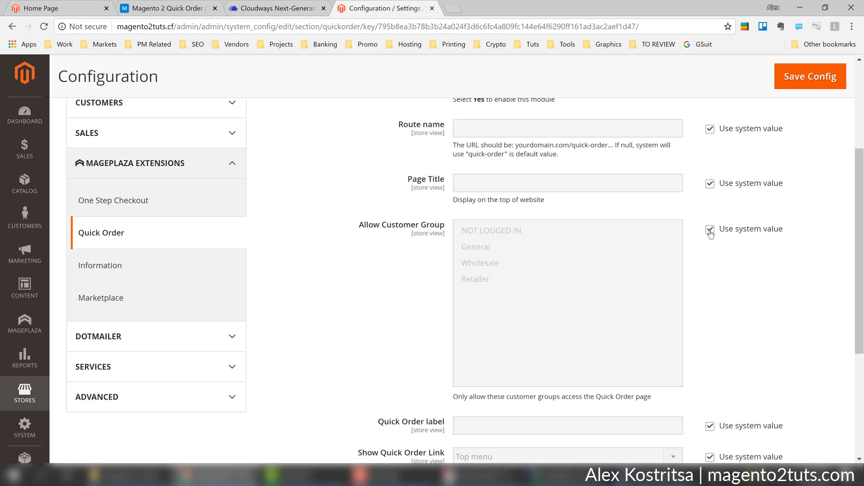
left_click(710, 229)
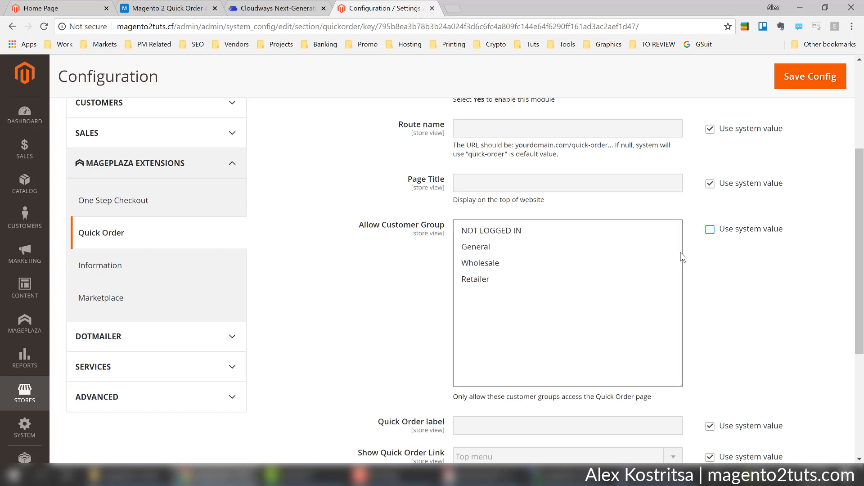
left_click(710, 234)
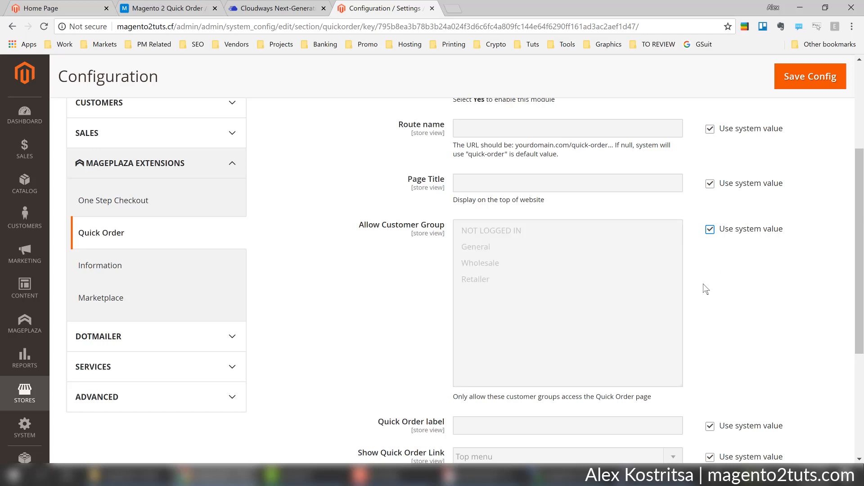
scroll(702, 287, "down", 1)
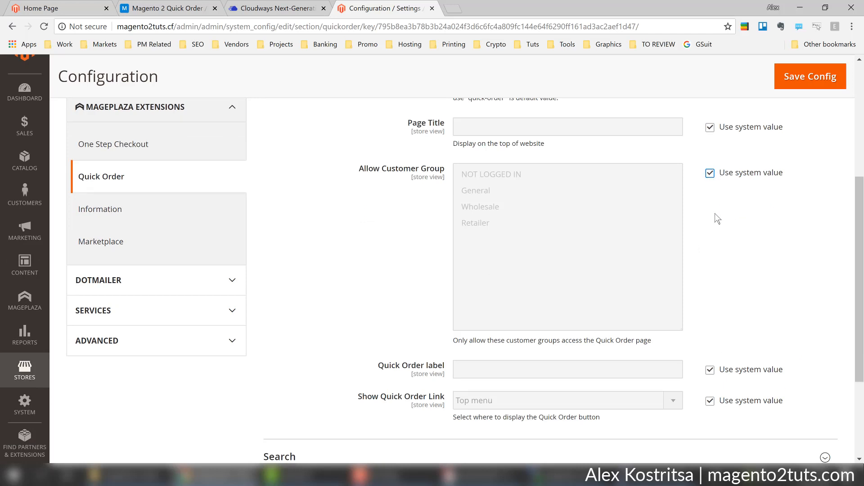
scroll(714, 214, "down", 1)
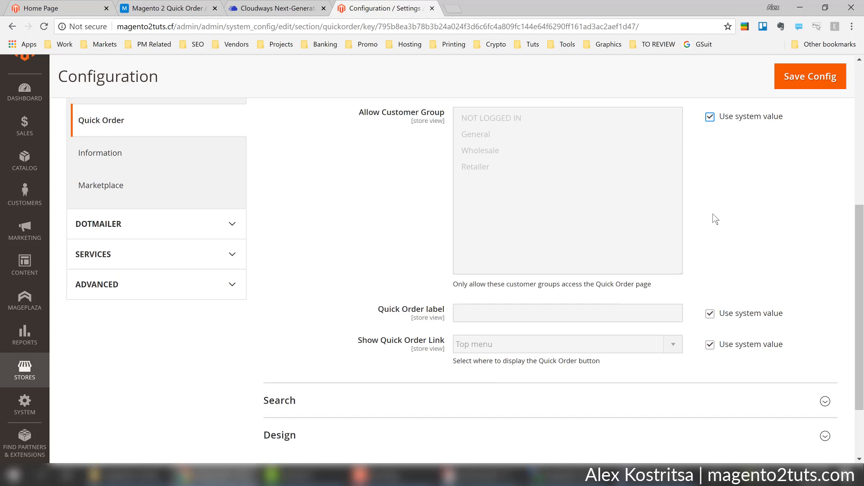
scroll(715, 219, "down", 1)
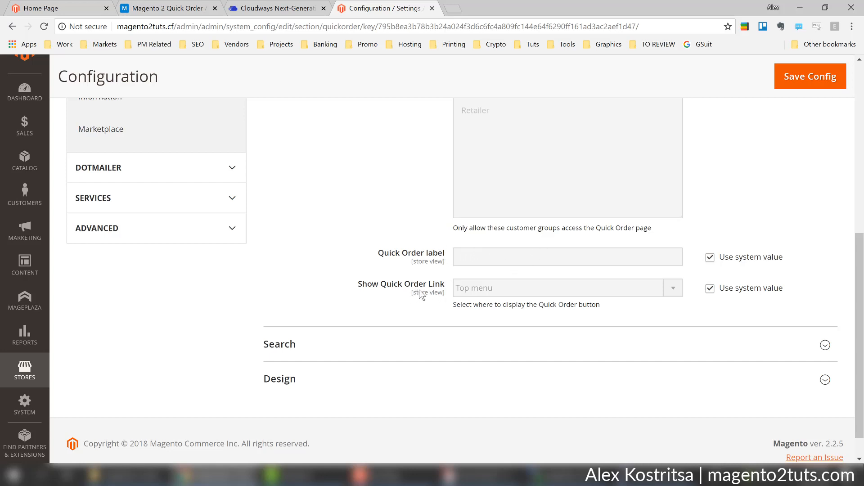
left_click(709, 289)
left_click(671, 290)
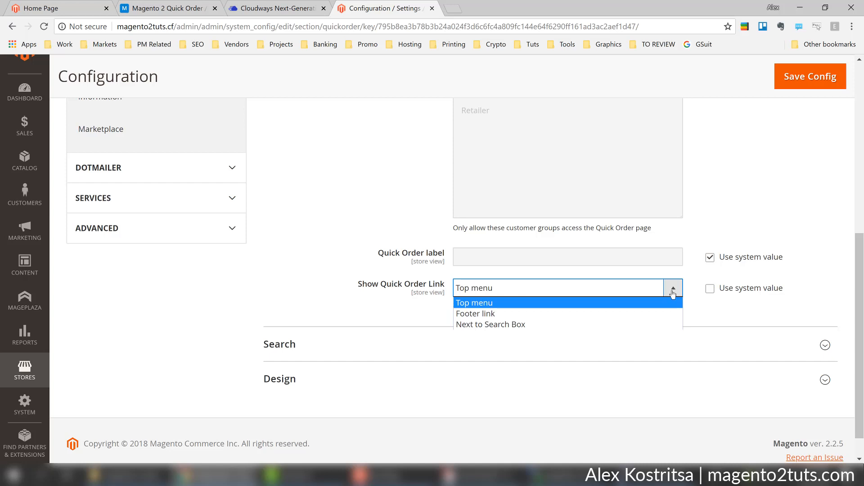
left_click(673, 293)
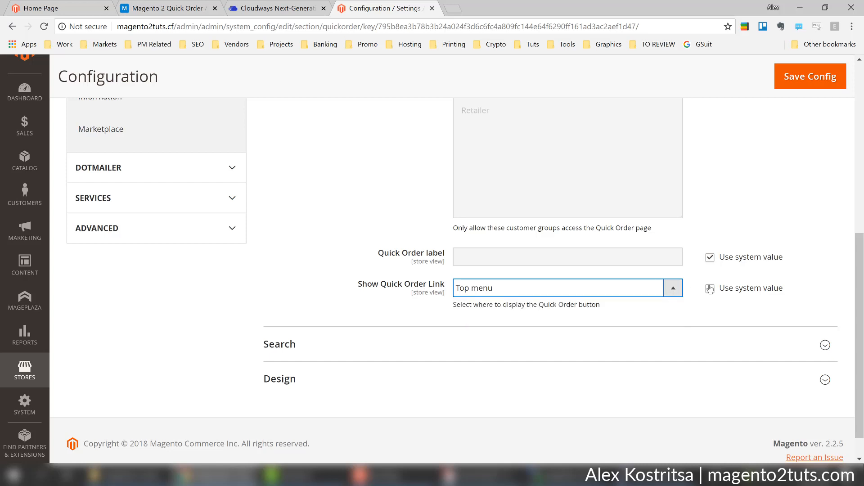
left_click(710, 289)
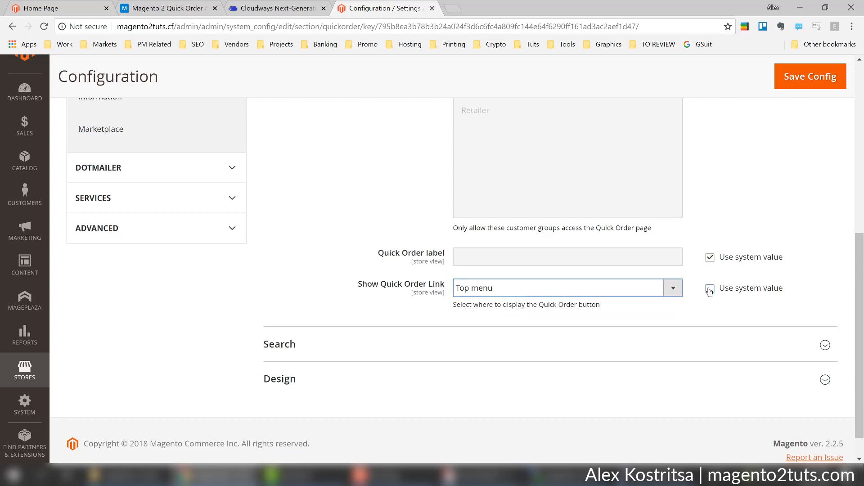
scroll(684, 301, "down", 1)
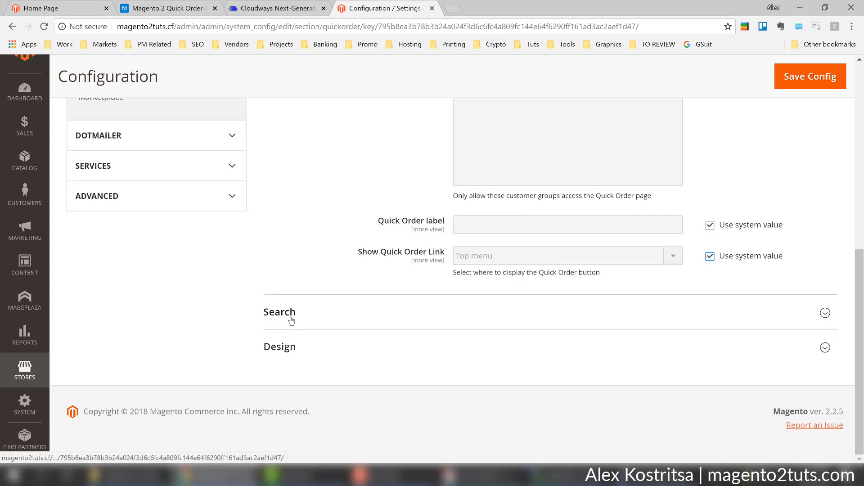
Expand Quick Order's Search settings, toggle Autosearch's system value, then expand Design.
left_click(292, 323)
scroll(717, 333, "down", 3)
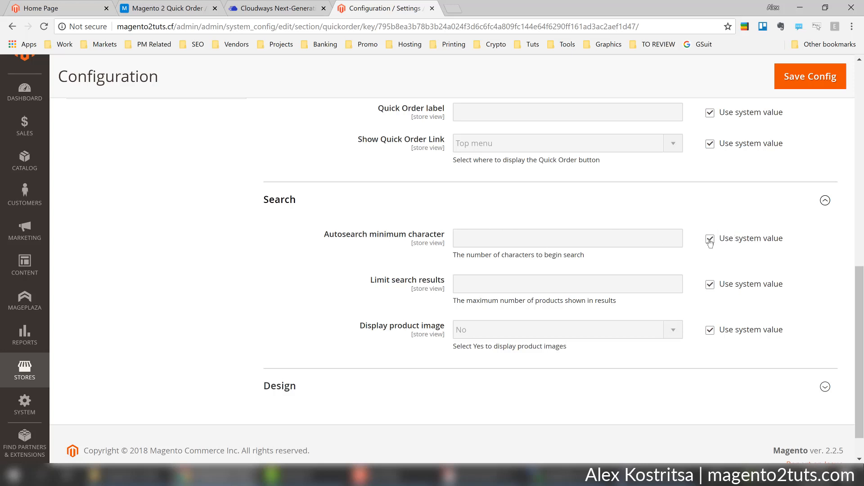
left_click(710, 240)
left_click(710, 240)
scroll(702, 281, "down", 1)
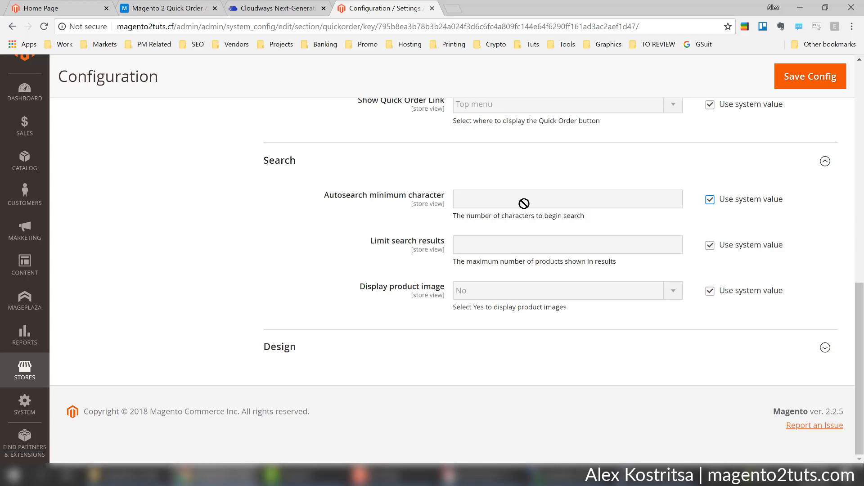
left_click(322, 353)
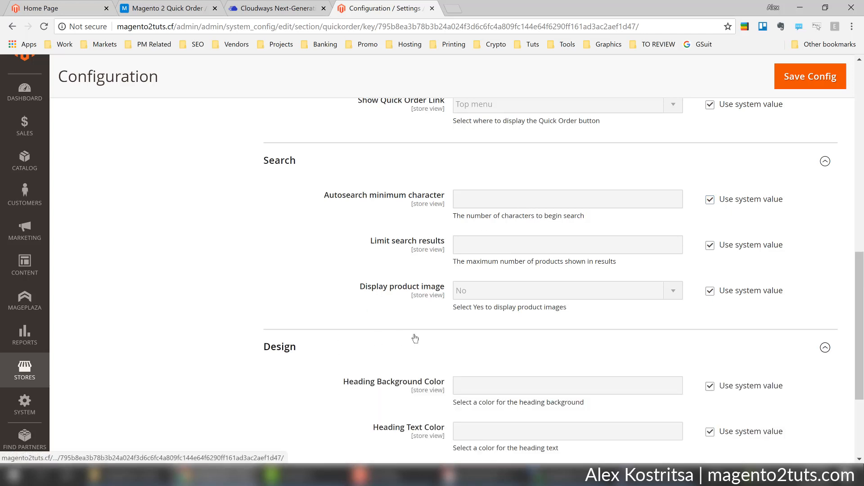
Save the Quick Order settings, with Enable set to Yes, using Save Config.
scroll(415, 338, "down", 3)
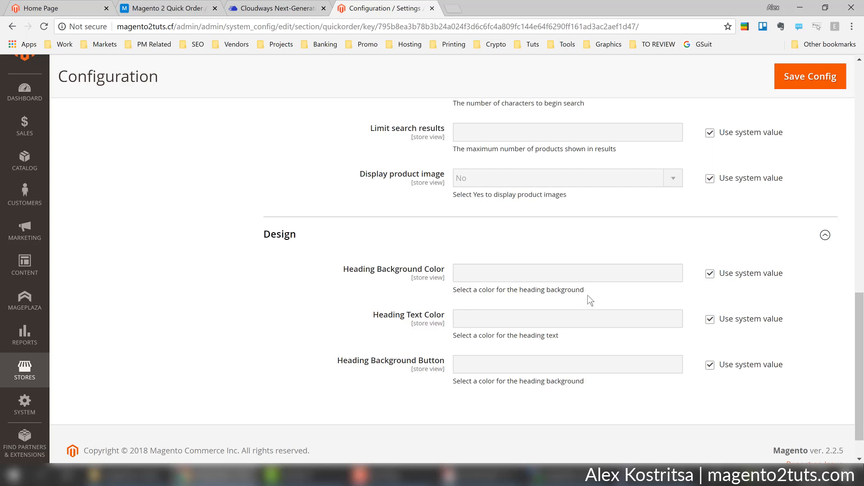
scroll(495, 281, "up", 2)
scroll(496, 281, "up", 10)
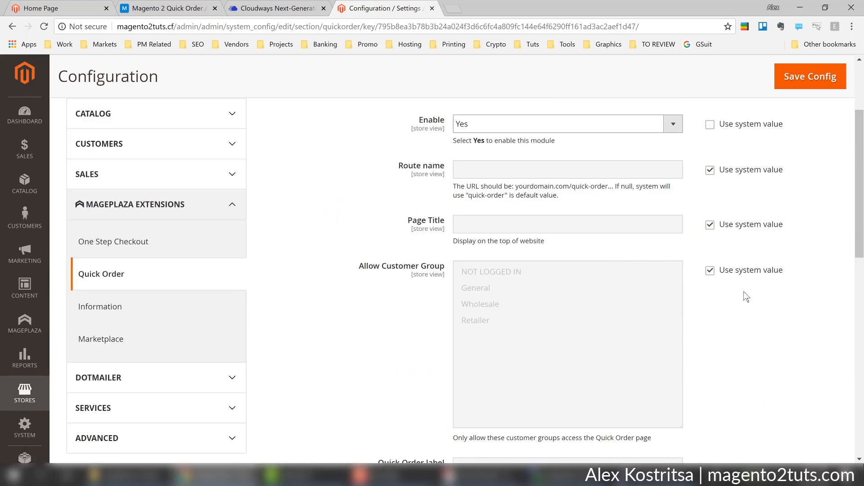
scroll(744, 291, "up", 3)
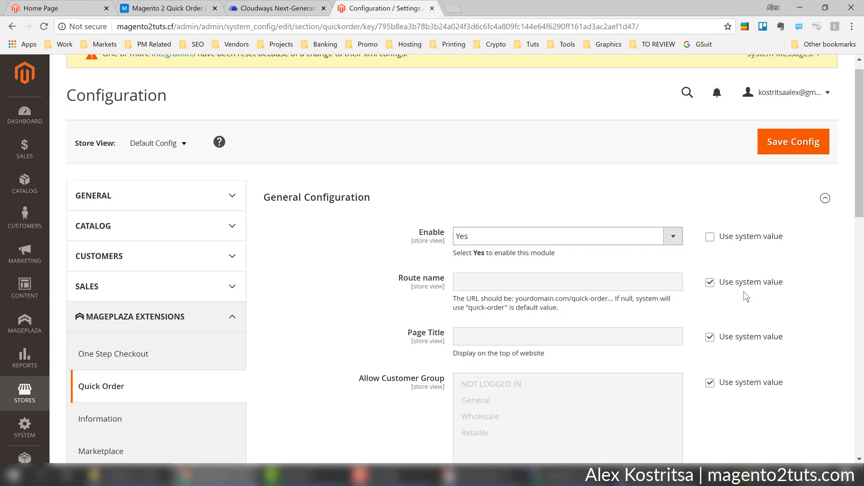
left_click(773, 145)
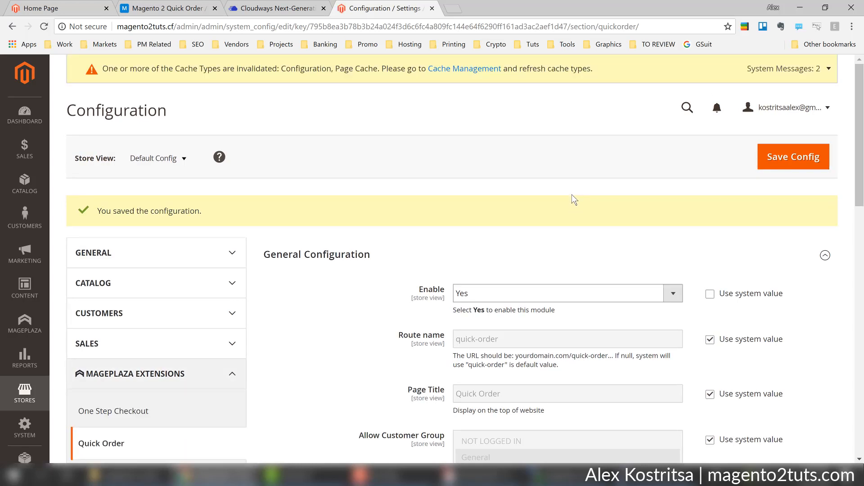
Go to Cache Management from the system message and flush the Magento cache.
left_click(445, 68)
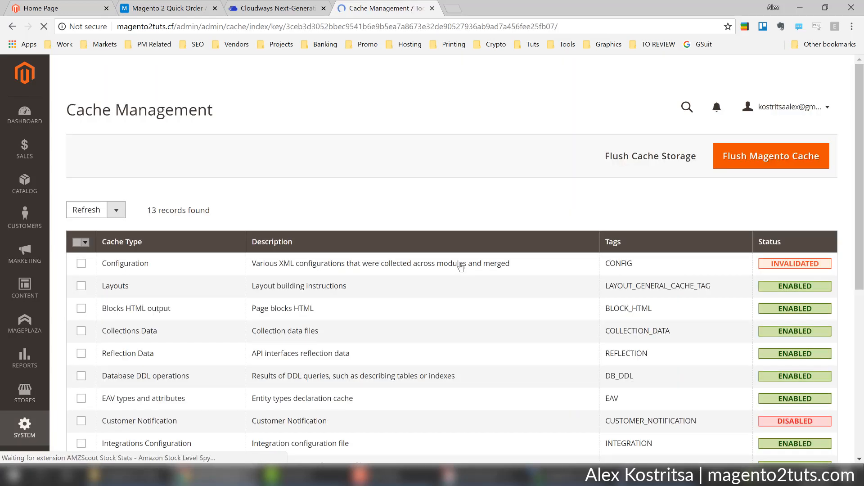
scroll(153, 220, "down", 1)
scroll(153, 220, "down", 2)
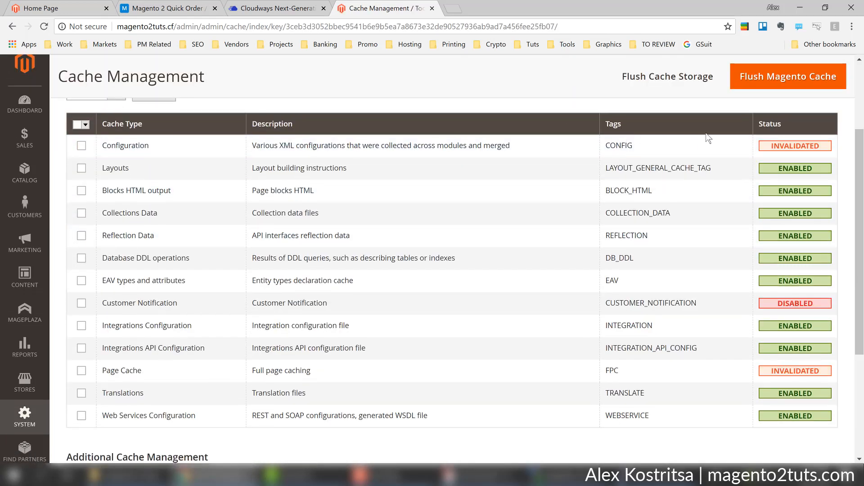
scroll(709, 139, "up", 2)
left_click(766, 104)
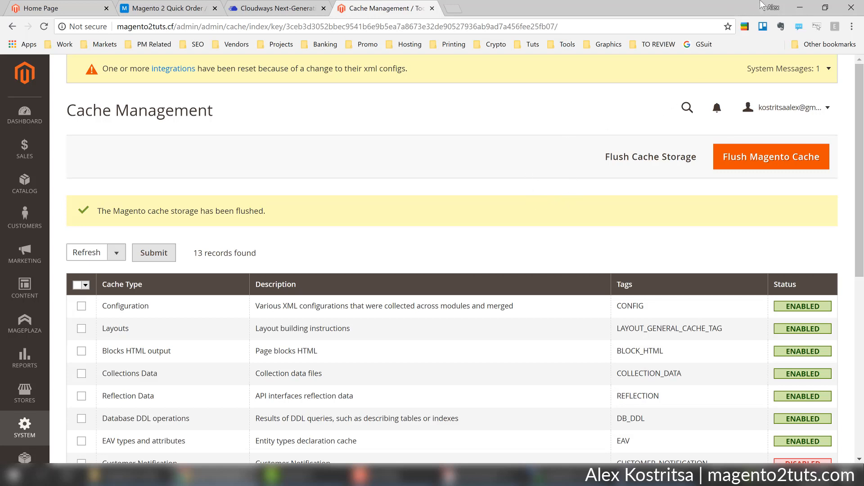
Open a Chrome Guest window and load magento2tuts.cf.
left_click(773, 7)
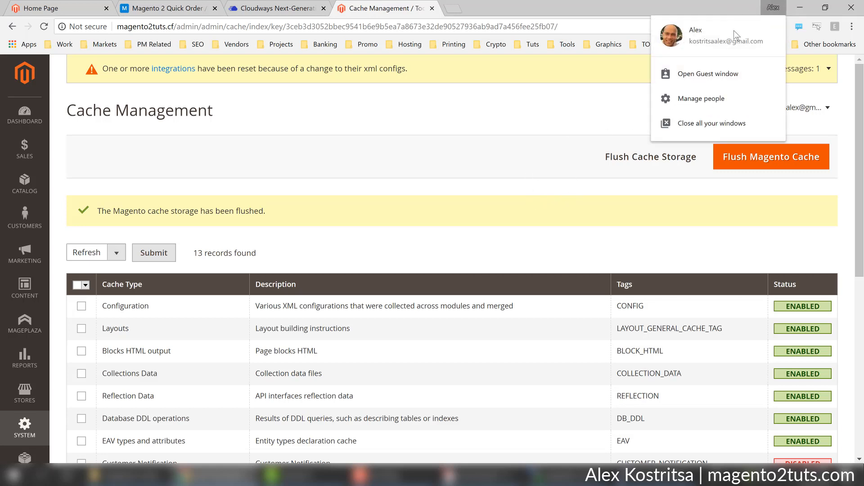
left_click(719, 77)
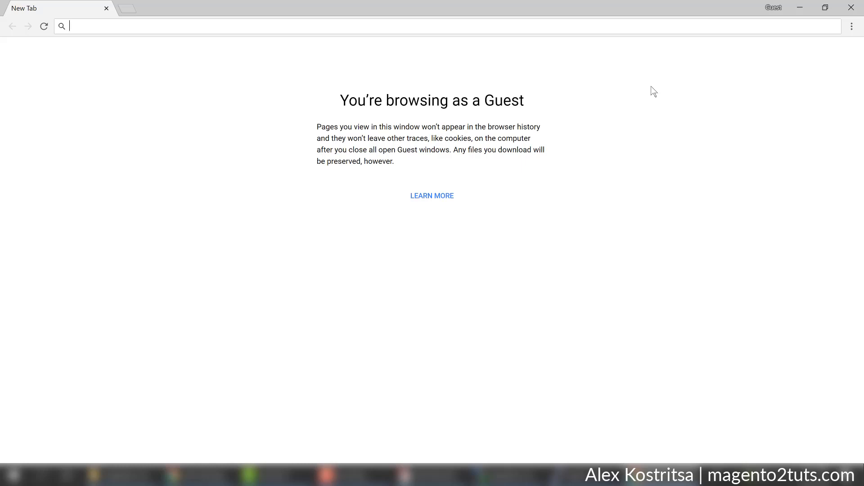
type("magento2")
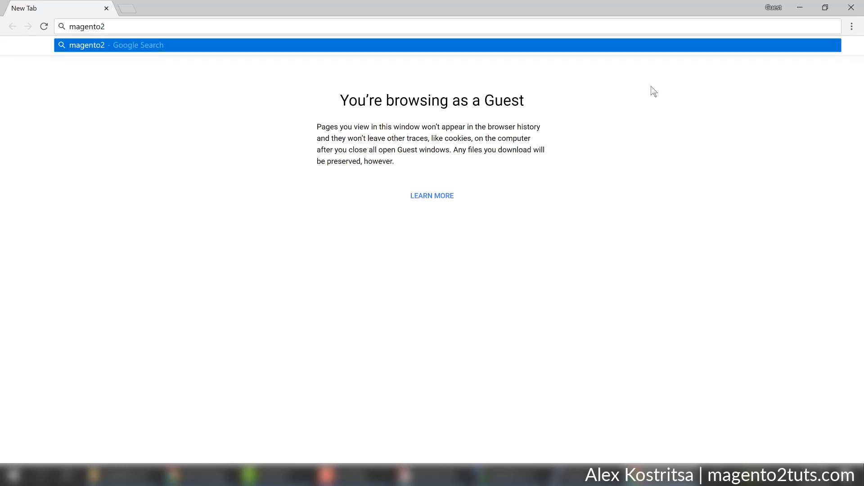
type("tuts.cf")
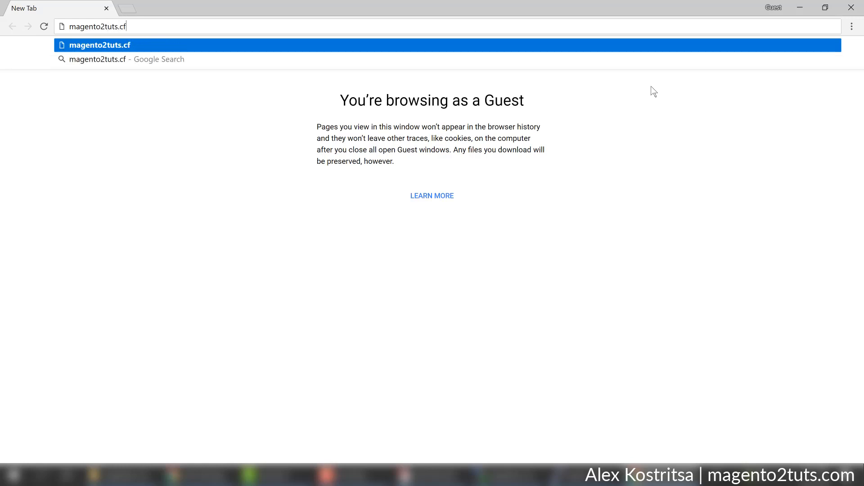
key("Return")
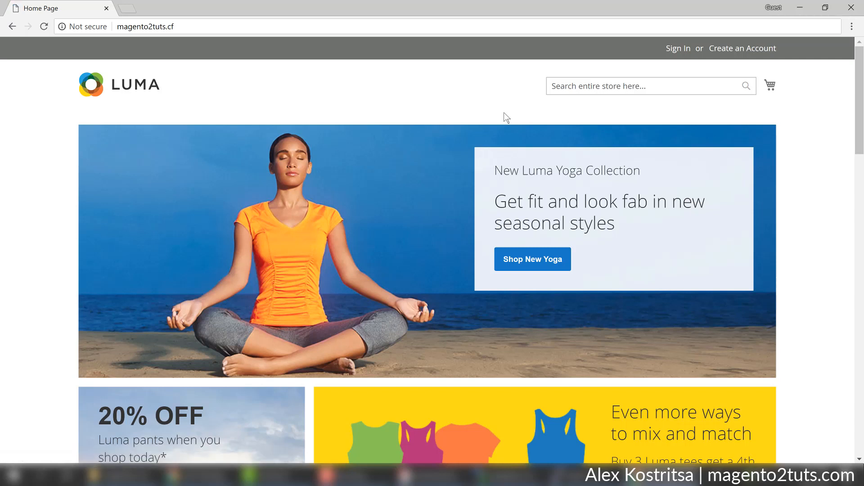
Open Create an Account and enter the customer's first name, last name and e-mail.
left_click(739, 49)
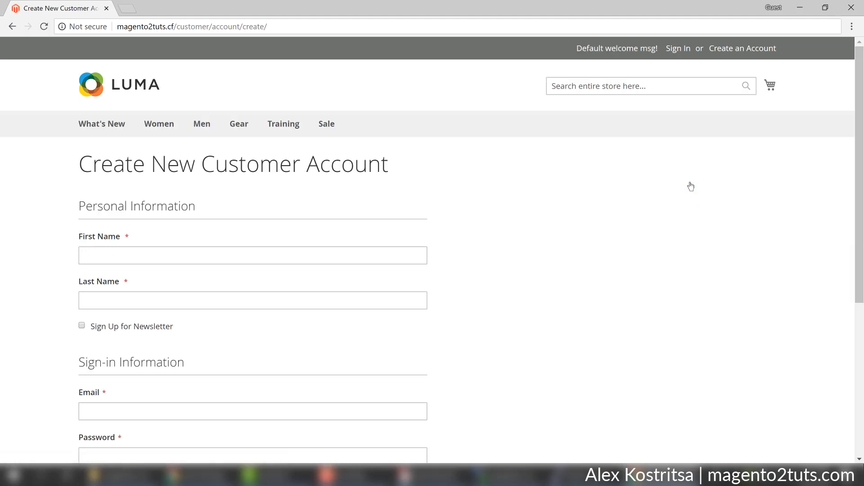
scroll(681, 186, "down", 2)
left_click(309, 145)
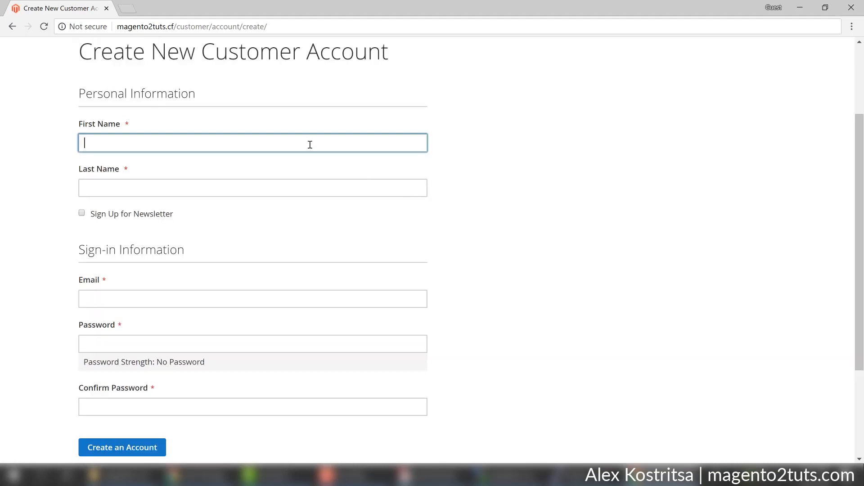
key("Tab")
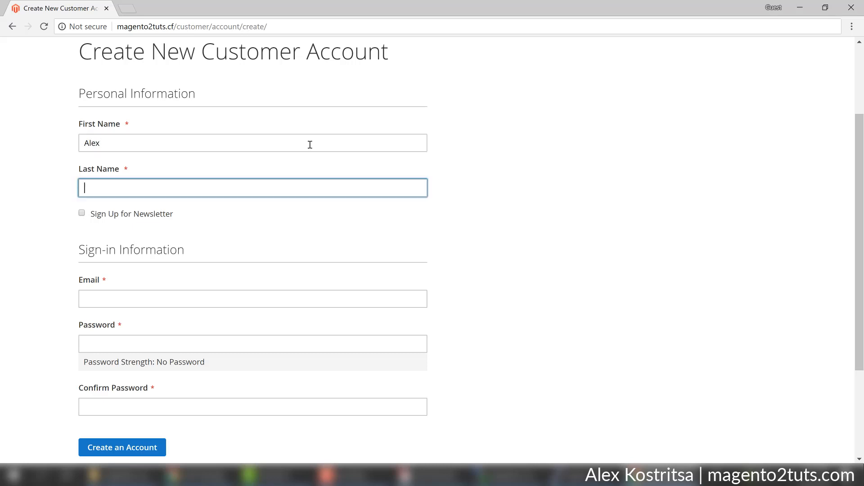
key("Tab")
key("Tab")
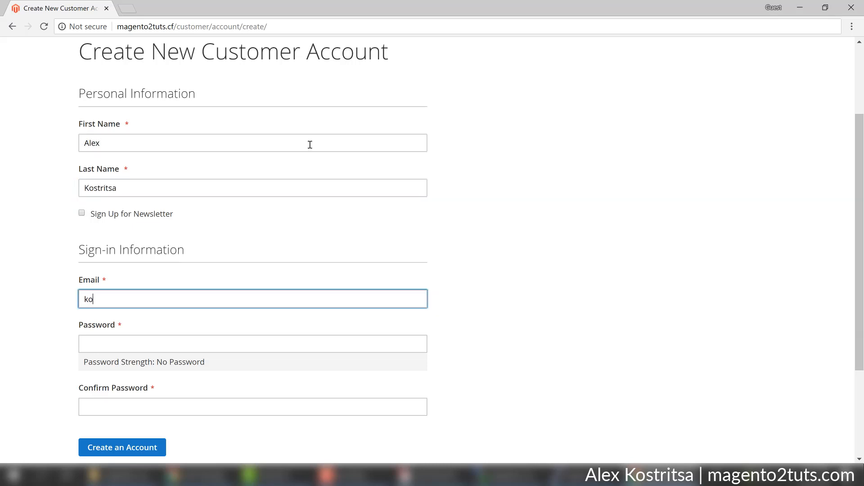
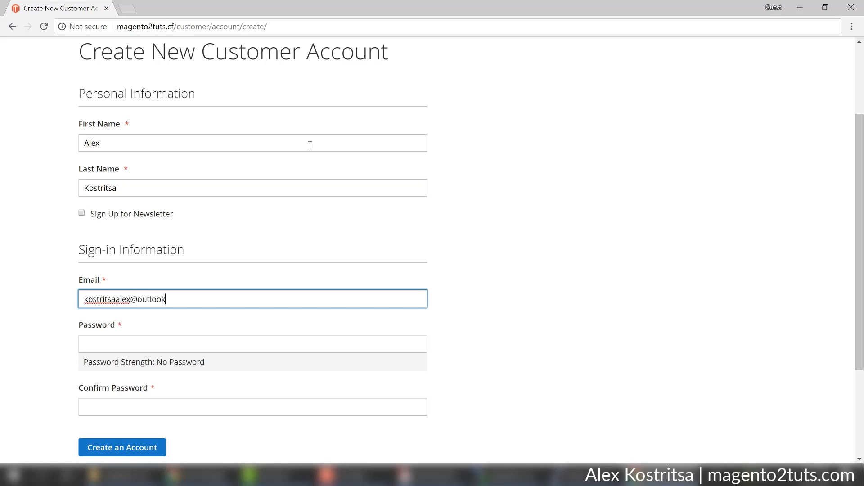
Enter and confirm the account password, then submit the registration.
key("Tab")
type("••")
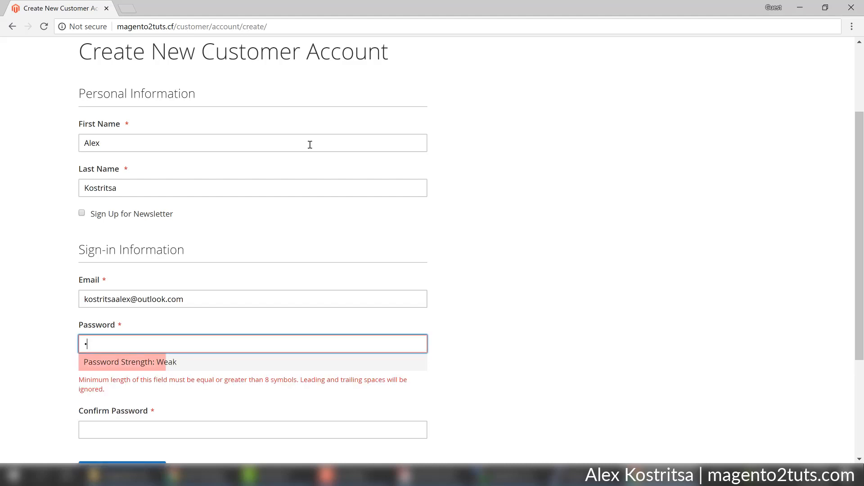
type("••••••••")
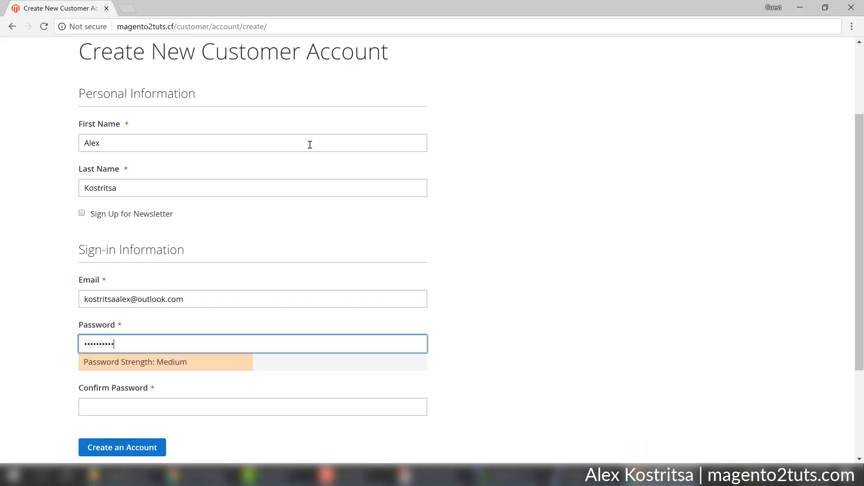
type("•••••")
key("Tab")
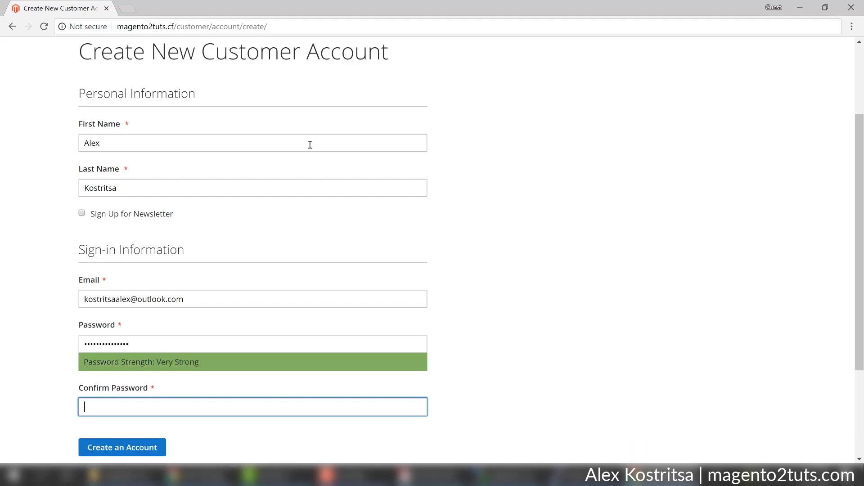
type("•••••")
scroll(251, 270, "down", 1)
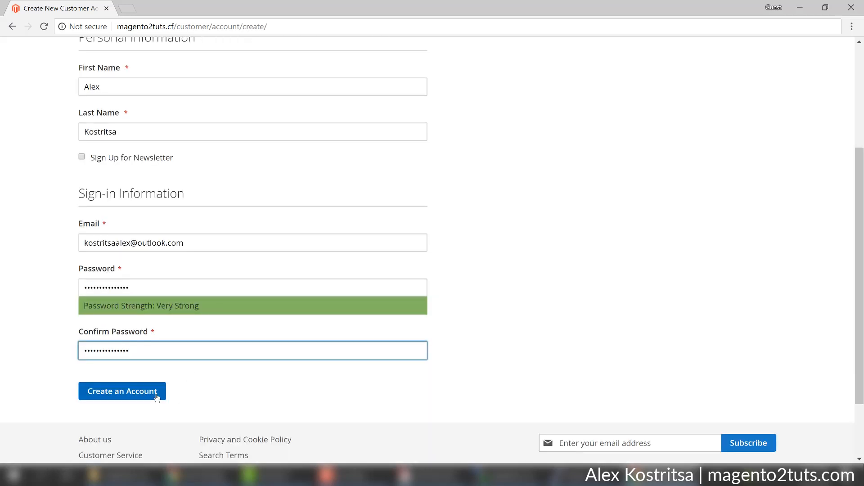
left_click(122, 391)
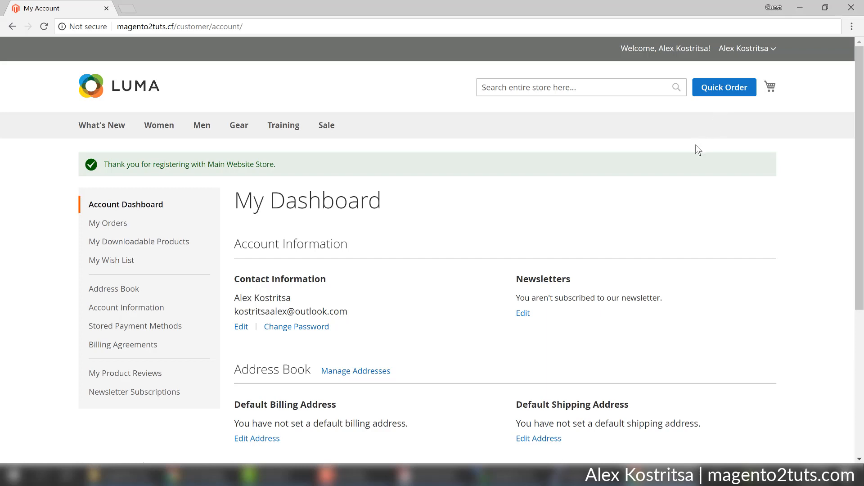
Open Quick Order from the header and scroll through its Add Multiple Products section.
left_click(720, 91)
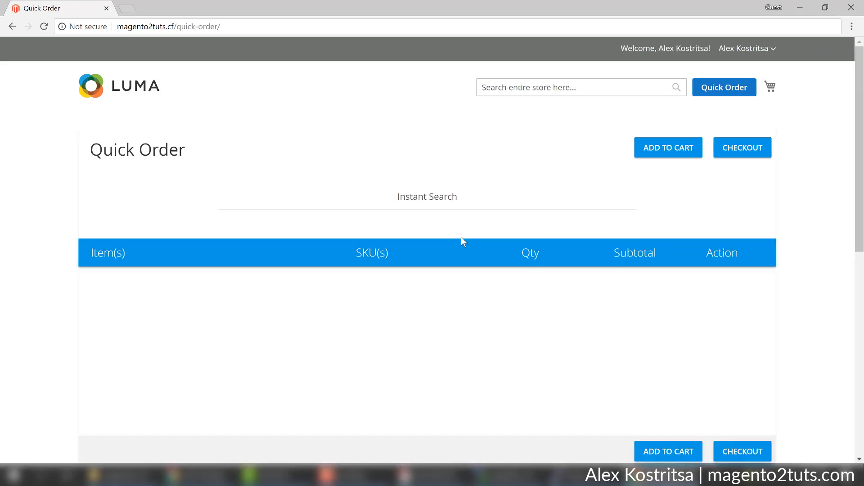
scroll(656, 242, "down", 6)
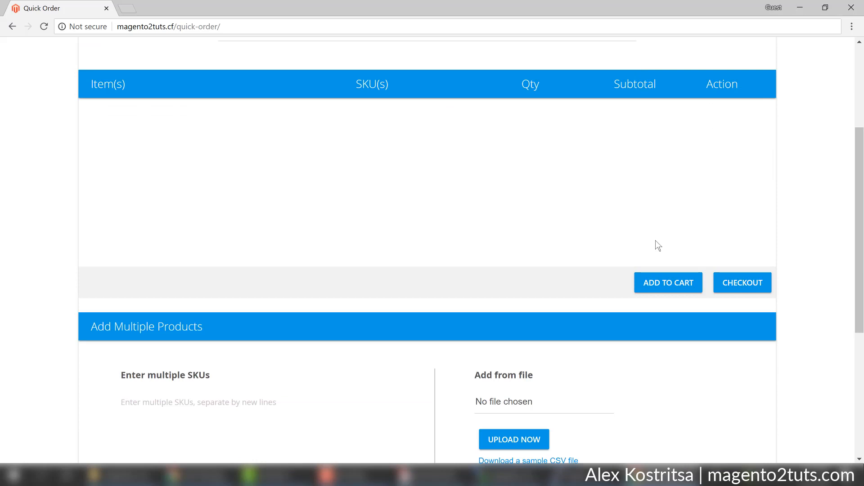
scroll(656, 240, "up", 4)
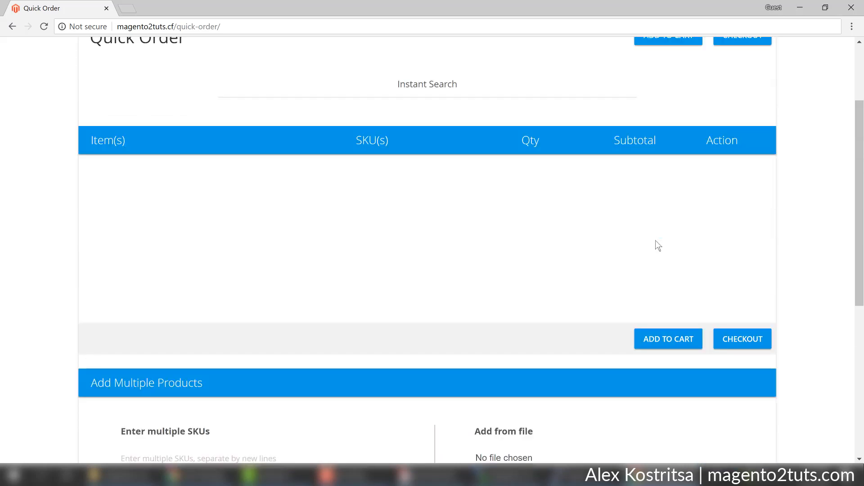
scroll(655, 240, "up", 2)
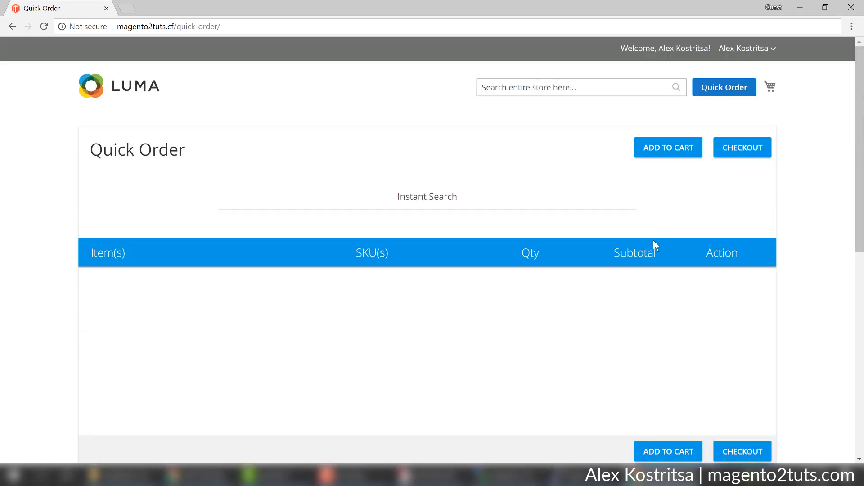
Search 'jack' and add Hyperion Elements Jacket and Lando Gym Jacket to the Quick Order list.
left_click(409, 197)
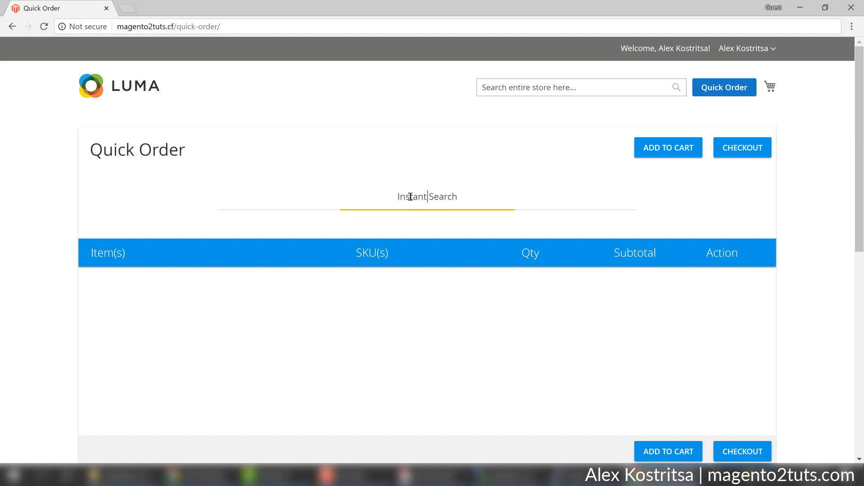
type("jack")
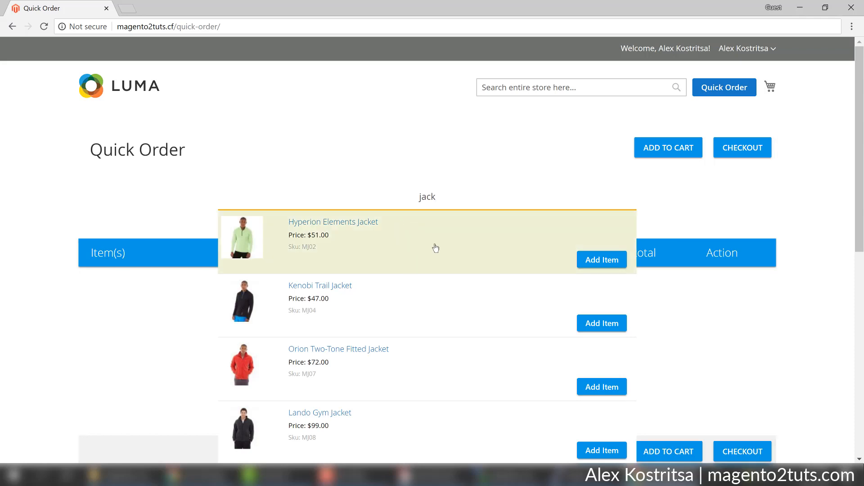
scroll(436, 248, "down", 4)
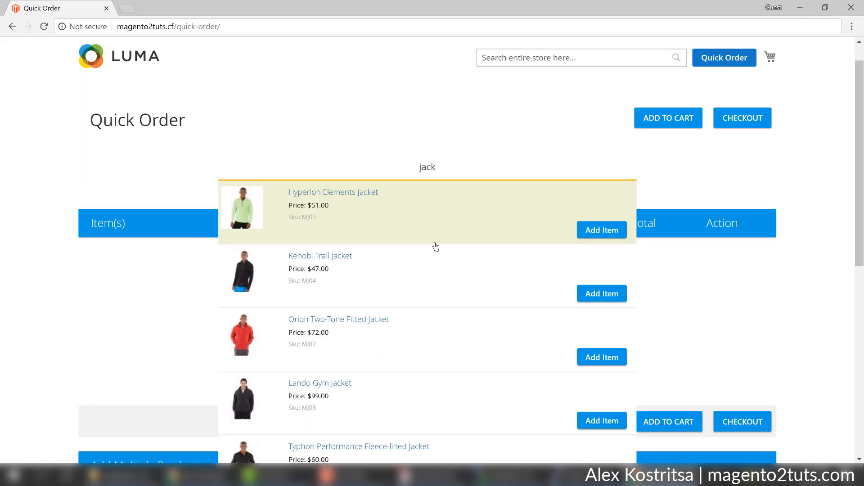
scroll(436, 243, "up", 3)
scroll(436, 236, "up", 1)
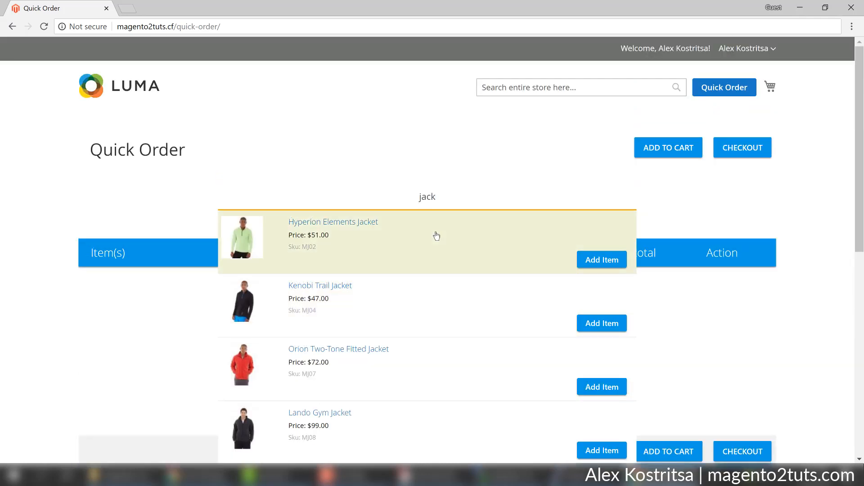
left_click(592, 263)
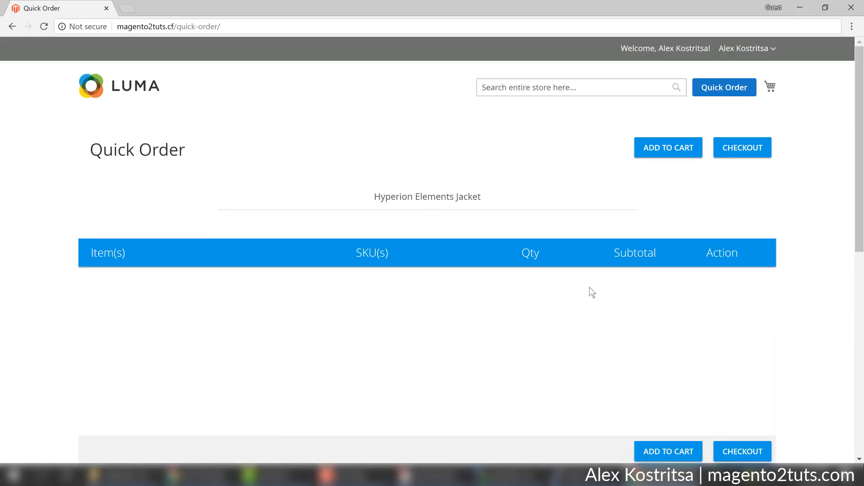
scroll(562, 287, "down", 1)
left_click(505, 143)
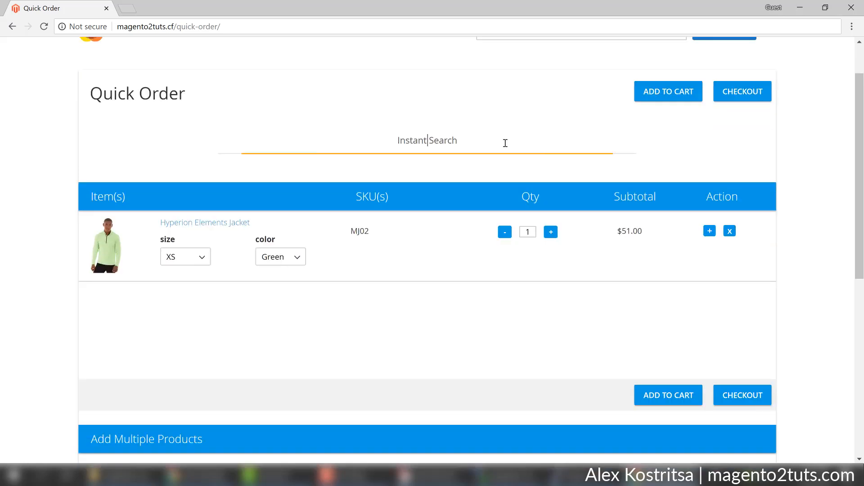
type("jack")
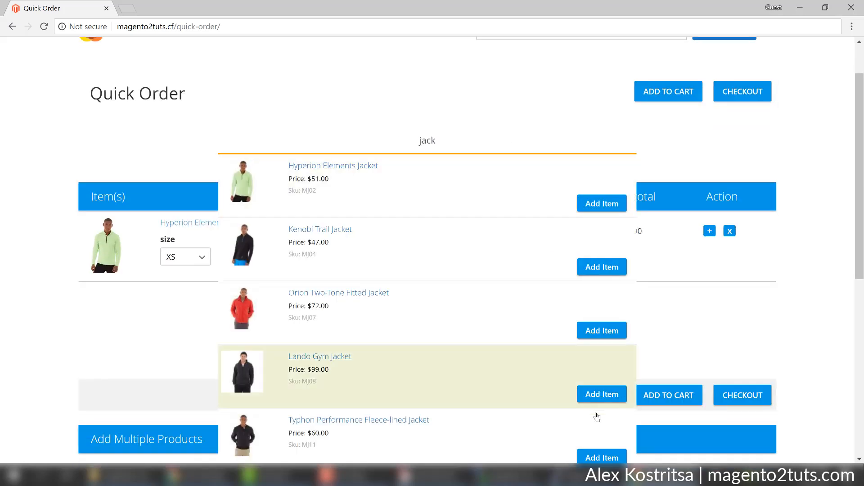
left_click(602, 394)
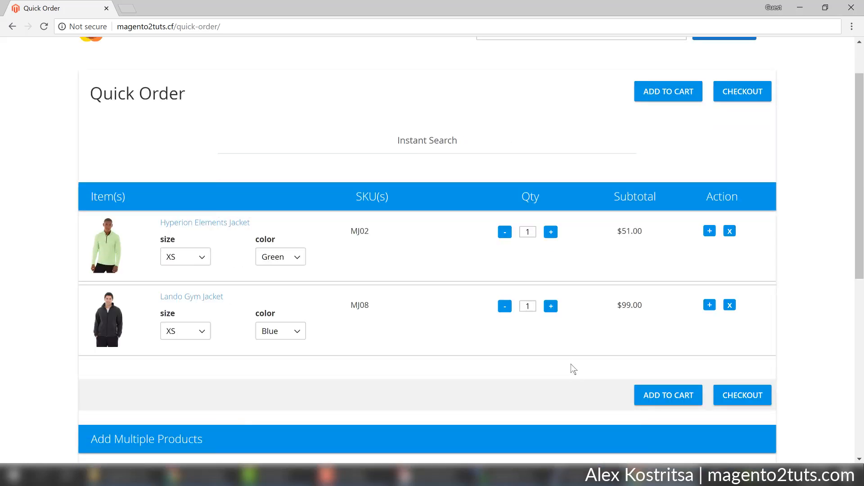
scroll(571, 363, "down", 2)
scroll(563, 363, "up", 2)
Set the Hyperion jacket to size M, Red and the Lando jacket to size M, Green.
left_click(183, 260)
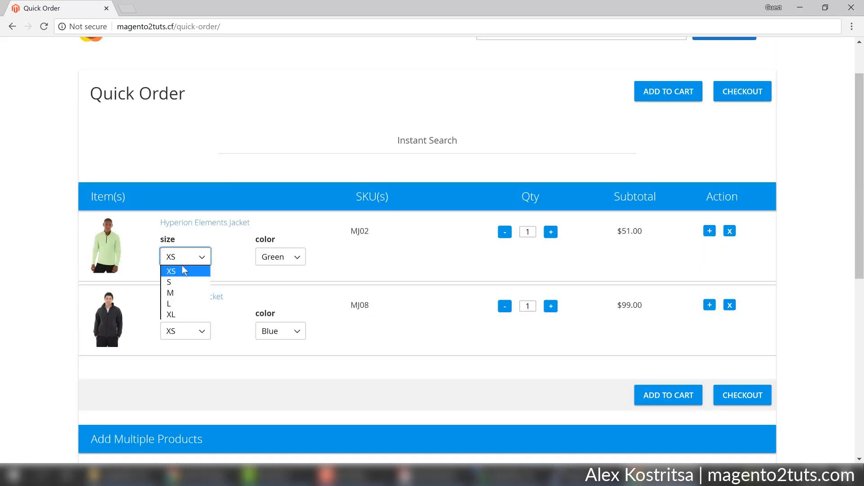
left_click(182, 291)
left_click(264, 260)
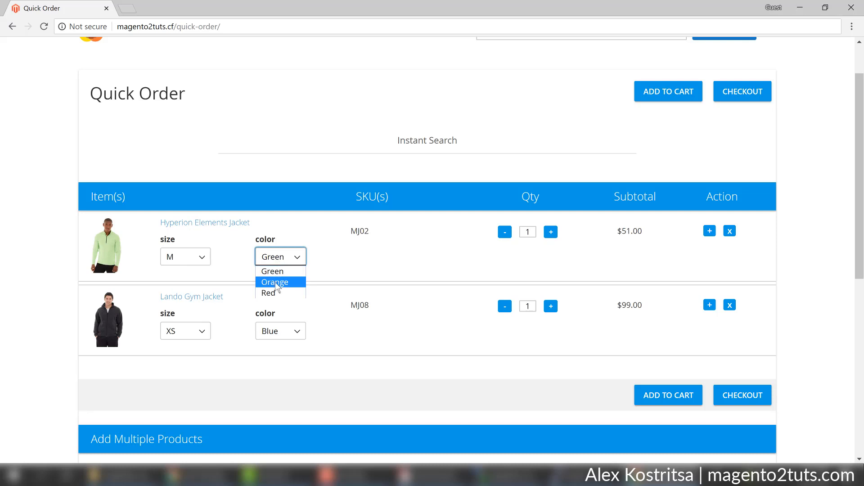
left_click(274, 293)
left_click(192, 331)
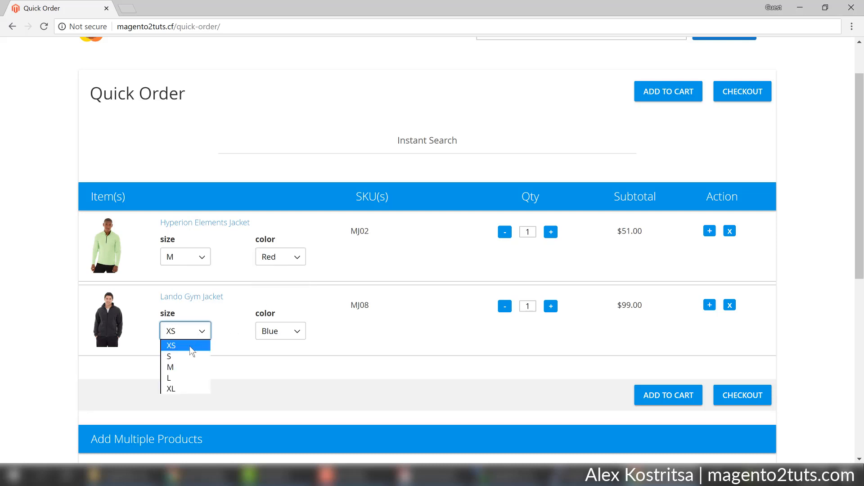
left_click(185, 367)
left_click(294, 332)
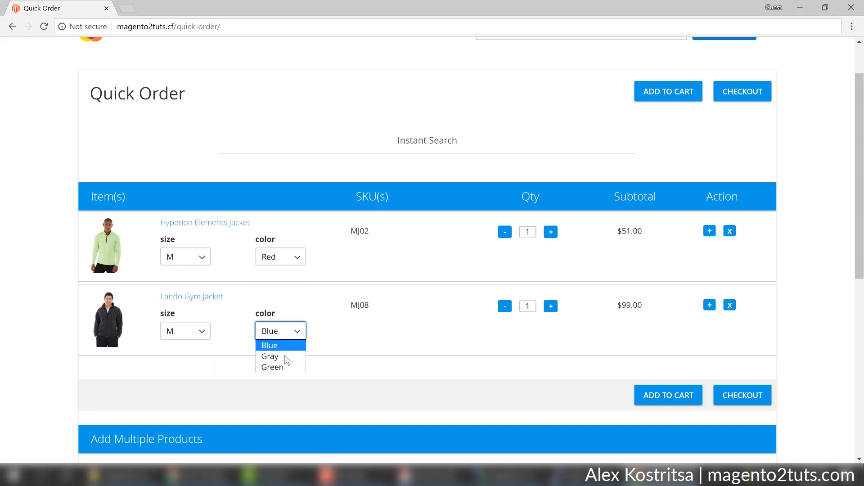
left_click(280, 367)
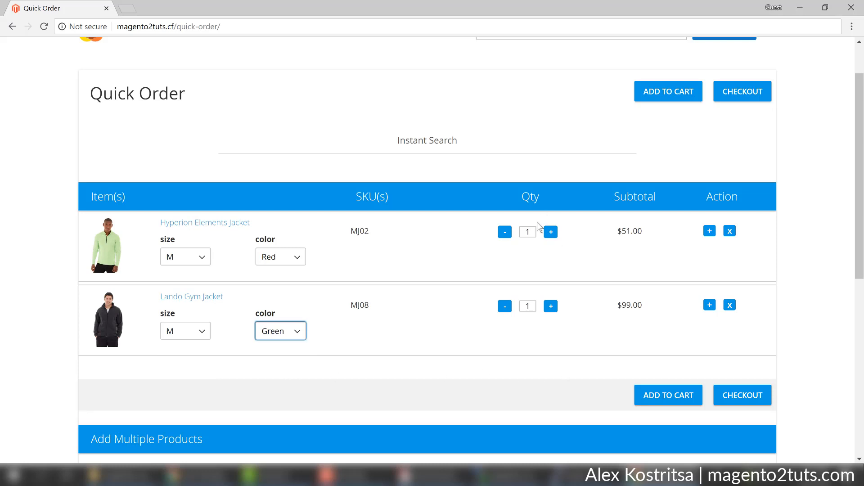
Raise the quantity of both jackets to 2.
left_click(550, 232)
left_click(552, 308)
scroll(586, 333, "down", 1)
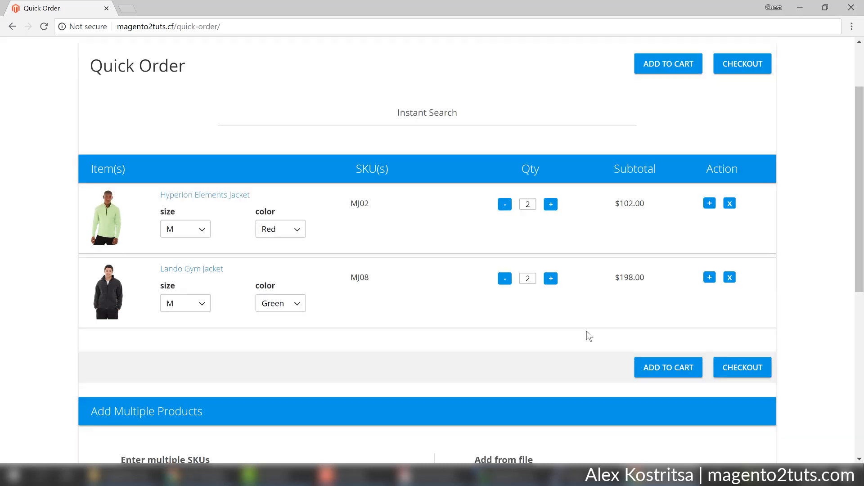
scroll(587, 331, "down", 2)
scroll(587, 331, "up", 3)
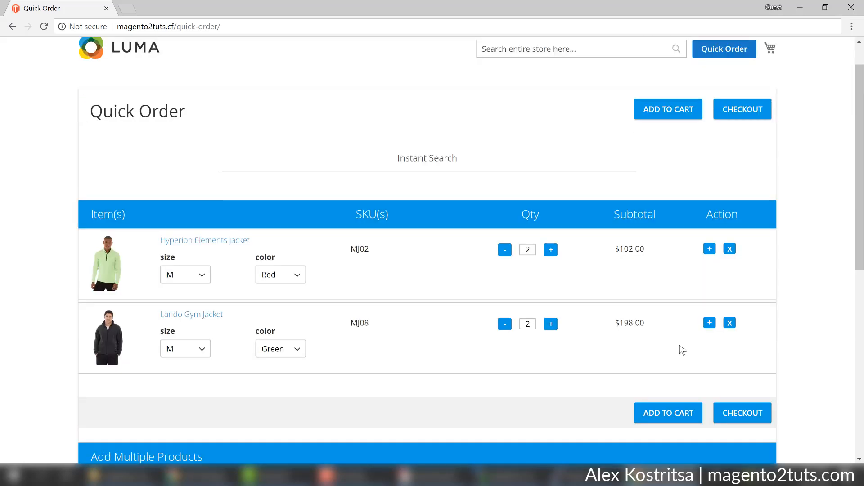
scroll(693, 351, "down", 1)
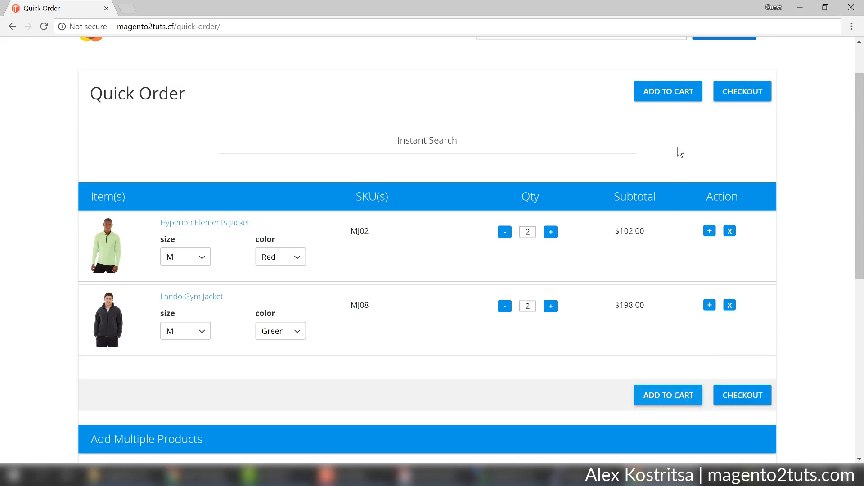
Add both listed jackets to the cart and review them in the Shopping Cart.
left_click(668, 91)
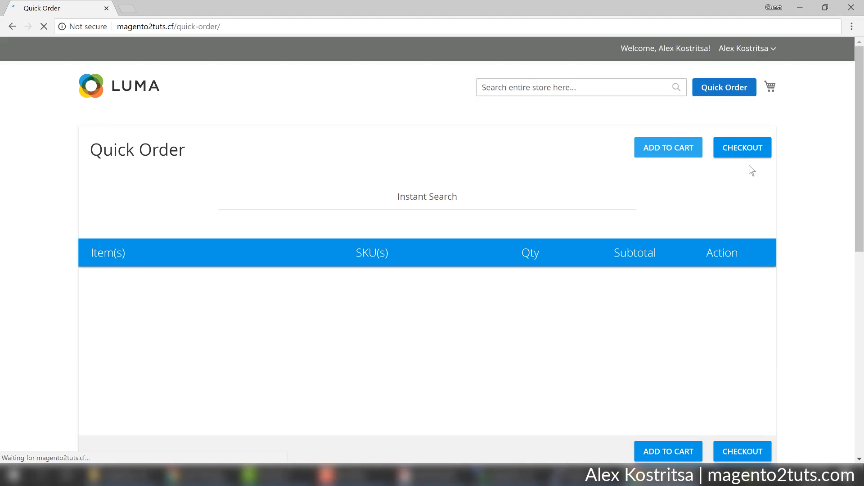
left_click(770, 89)
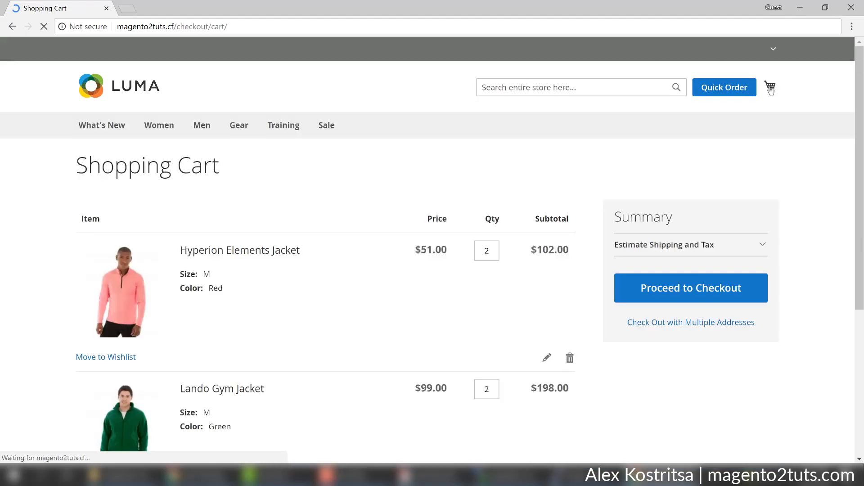
scroll(442, 254, "down", 1)
scroll(405, 244, "down", 4)
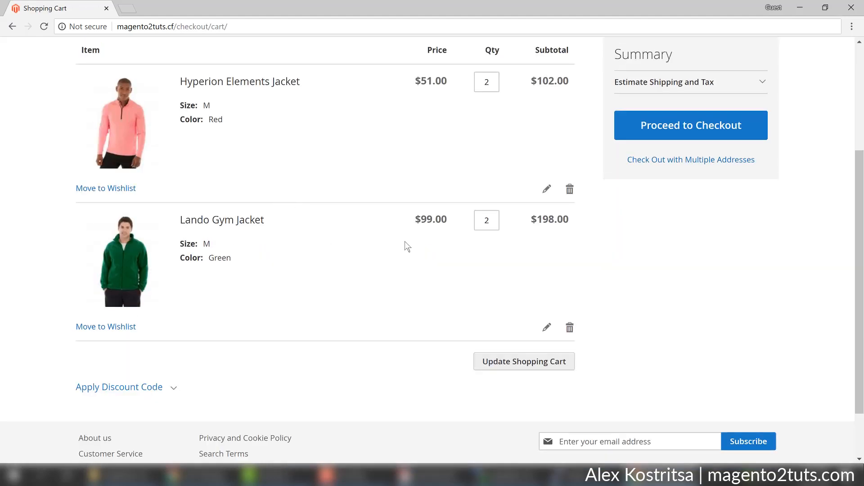
scroll(373, 250, "up", 4)
scroll(373, 248, "up", 2)
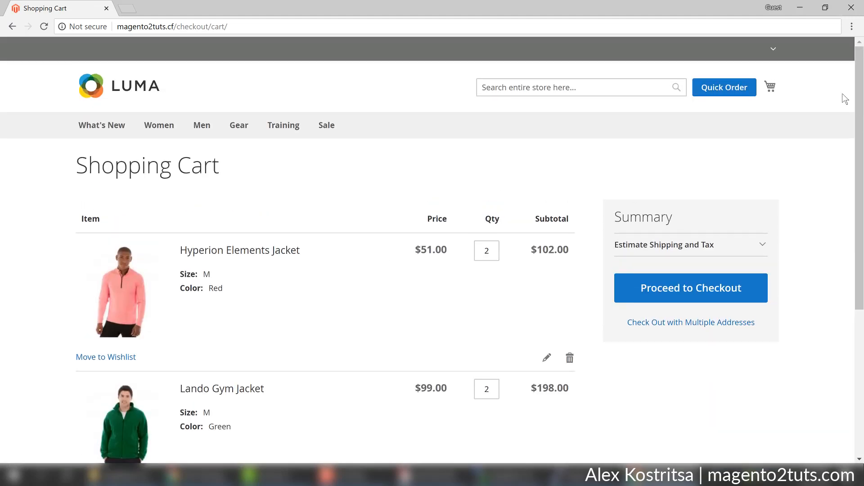
Return to Quick Order and attempt checkout with the empty list, checking the mini cart.
left_click(734, 88)
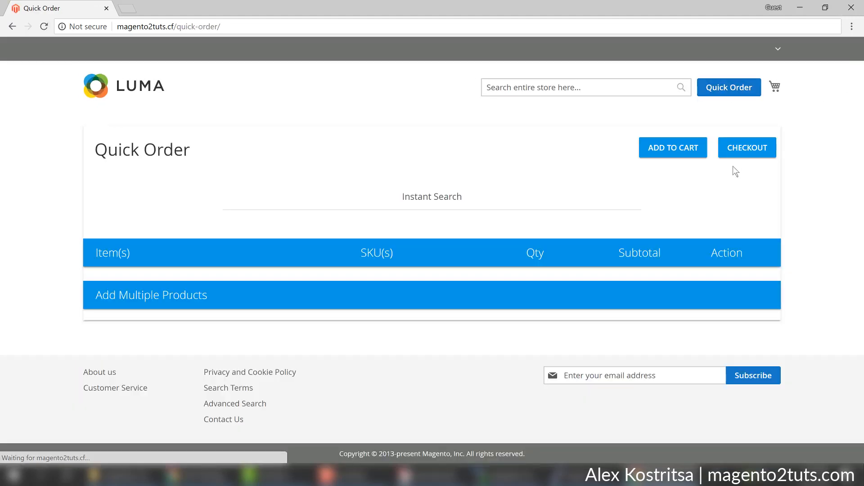
left_click(771, 89)
left_click(771, 89)
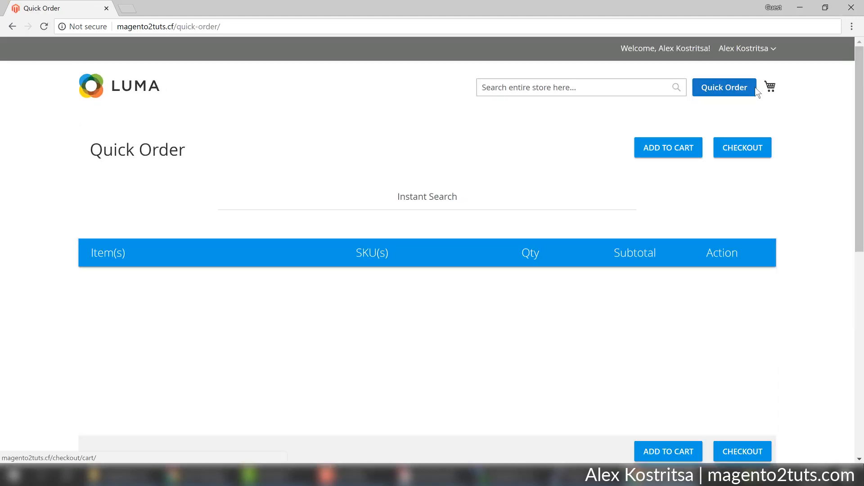
left_click(751, 152)
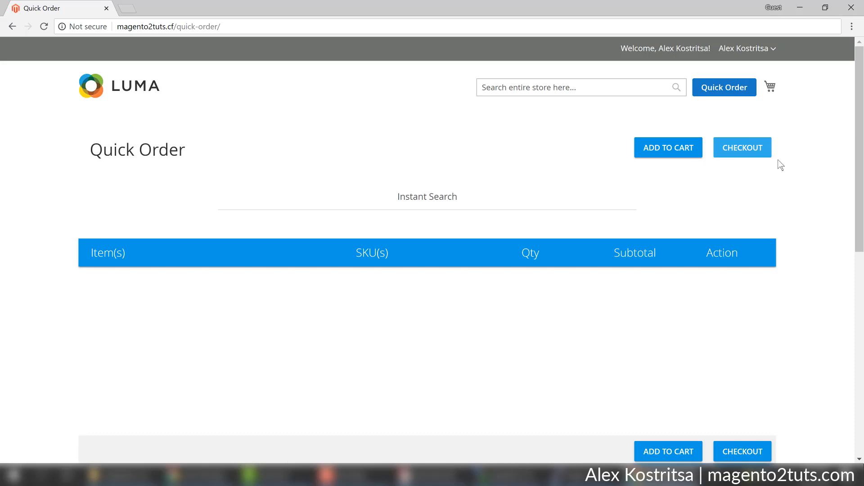
scroll(766, 198, "down", 1)
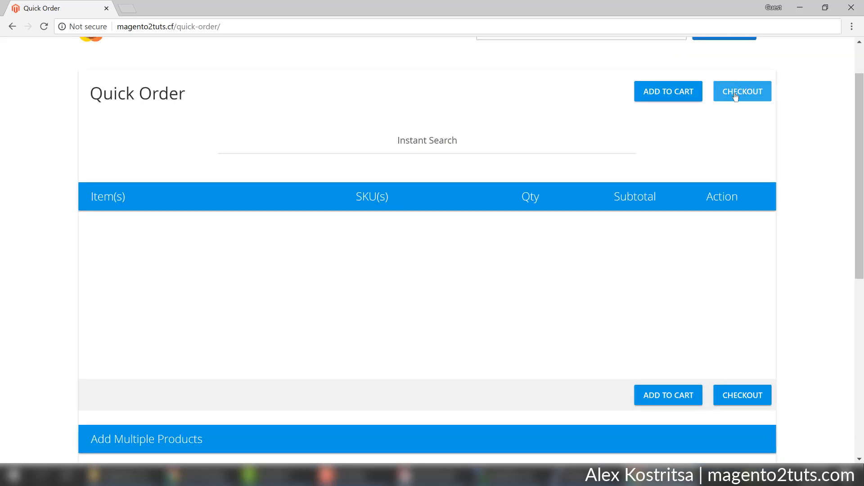
left_click(735, 92)
scroll(745, 108, "up", 1)
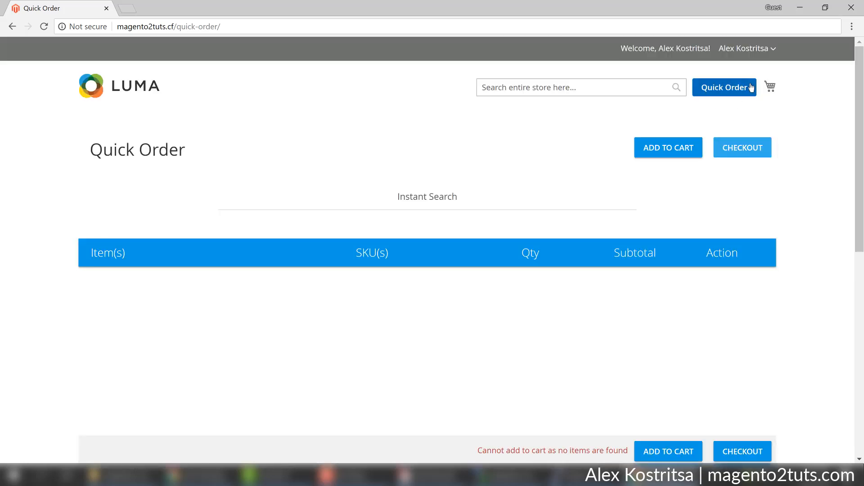
left_click(771, 87)
Search 'ja' and add Ajax Full-Zip Sweatshirt and Hyperion Elements Jacket to the order list.
left_click(772, 107)
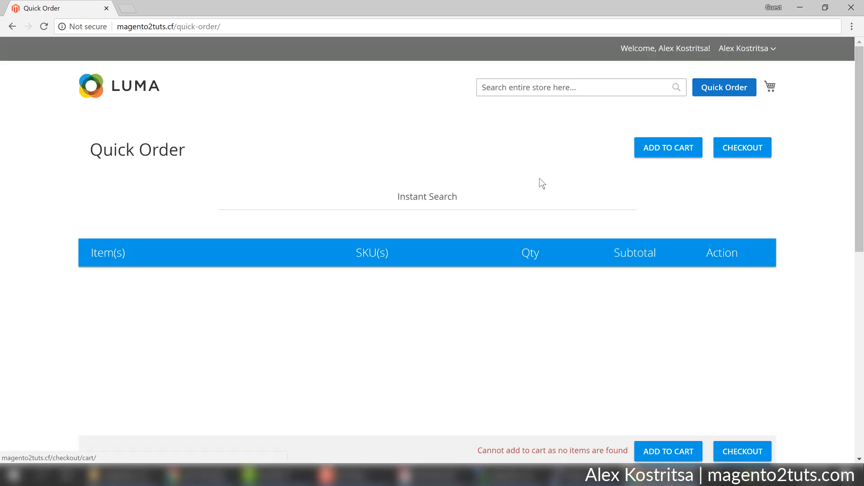
left_click(480, 197)
type("ja")
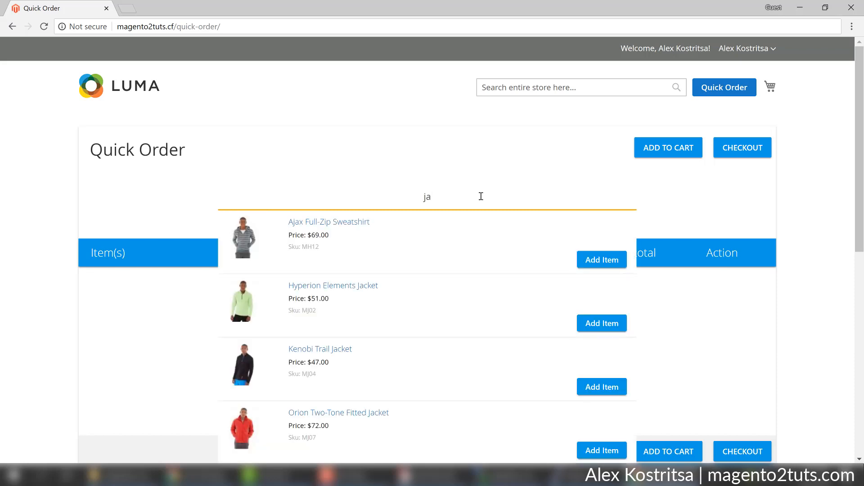
left_click(596, 257)
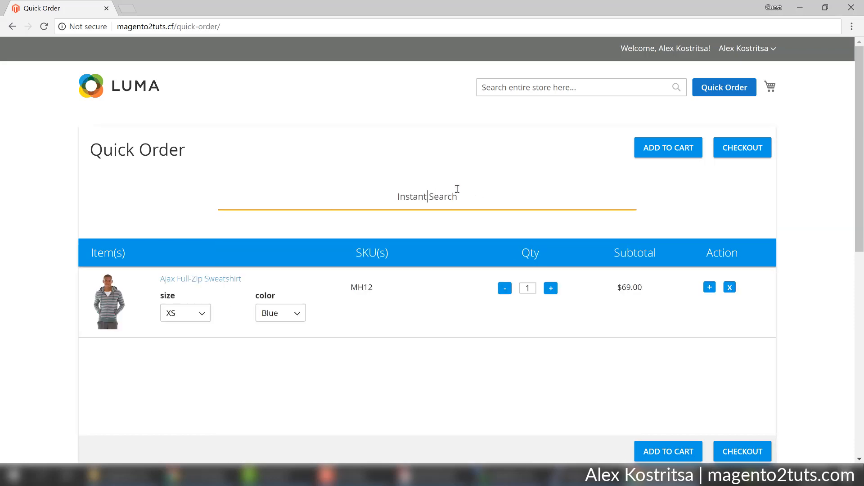
type("ja")
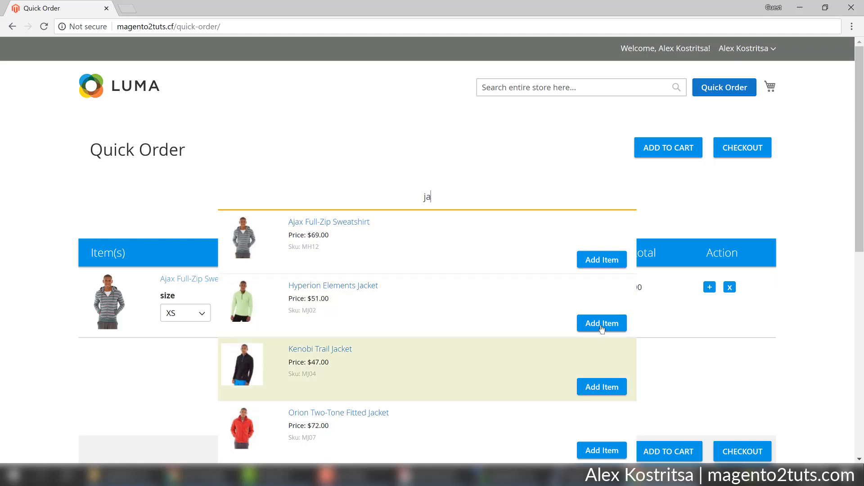
left_click(602, 322)
scroll(468, 322, "down", 2)
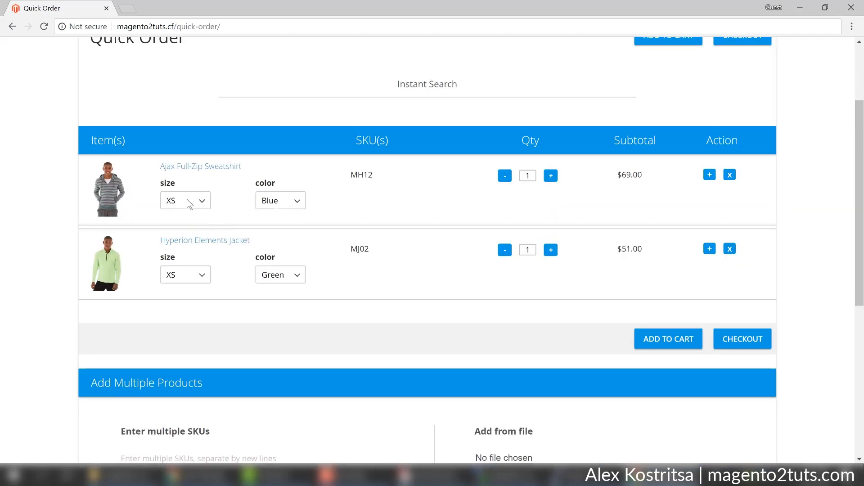
Set both items to size M and quantity 2, then proceed to checkout.
left_click(187, 201)
left_click(180, 237)
left_click(185, 275)
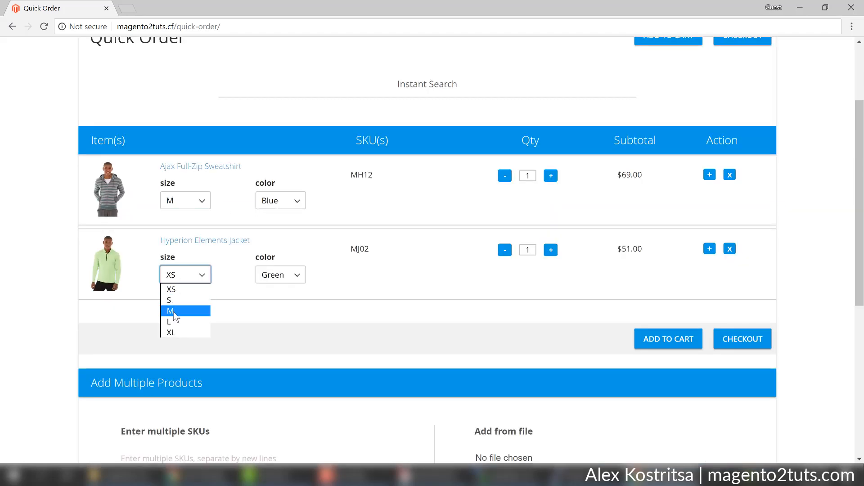
left_click(180, 310)
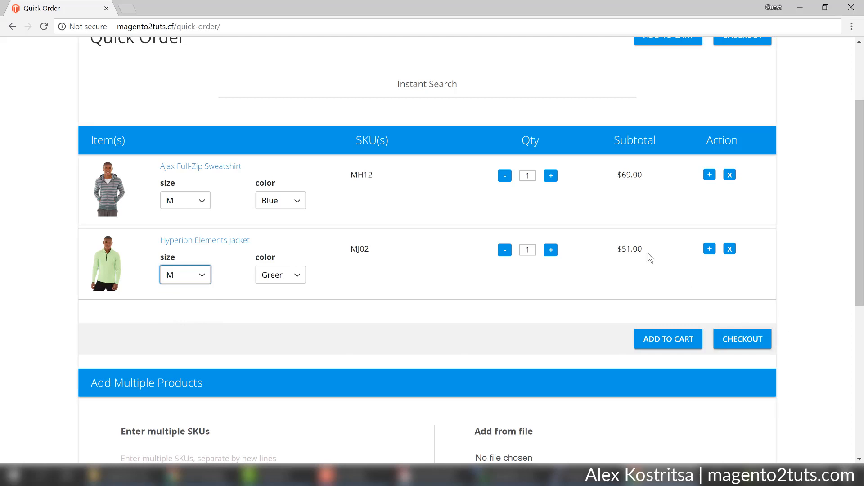
left_click(551, 176)
left_click(551, 249)
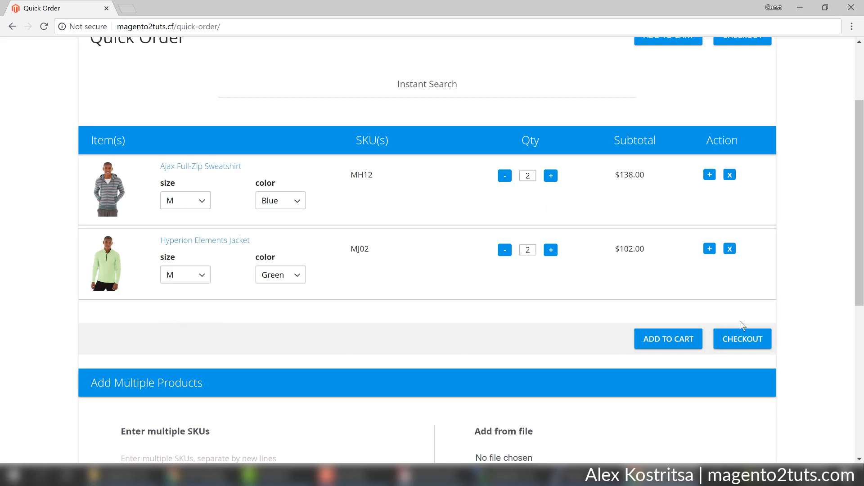
left_click(747, 341)
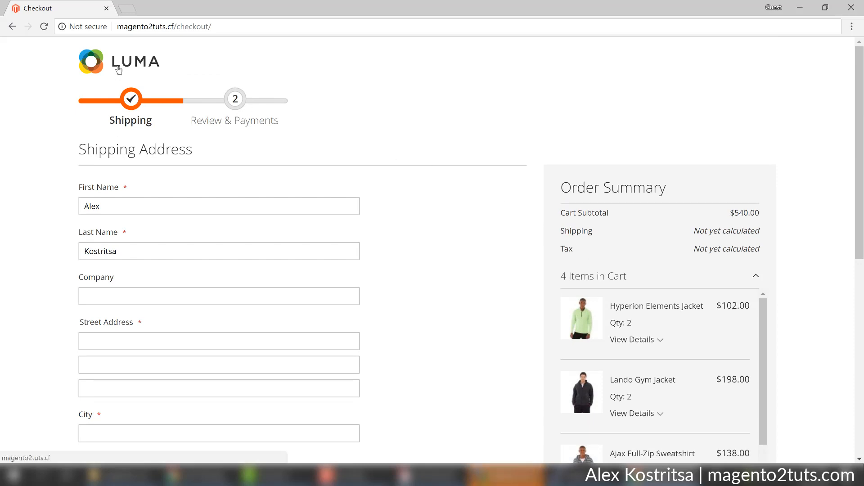
Delete 'checkout' from the address bar URL to load the store home page.
double_click(179, 27)
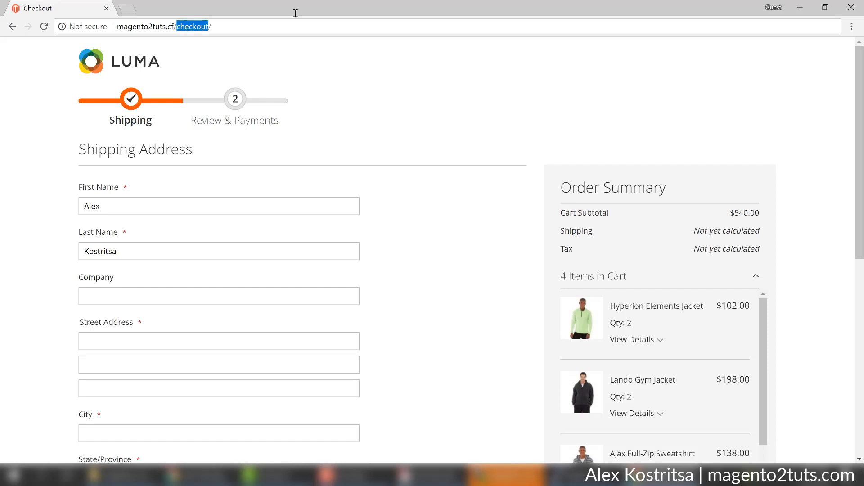
key("BackSpace")
key("Return")
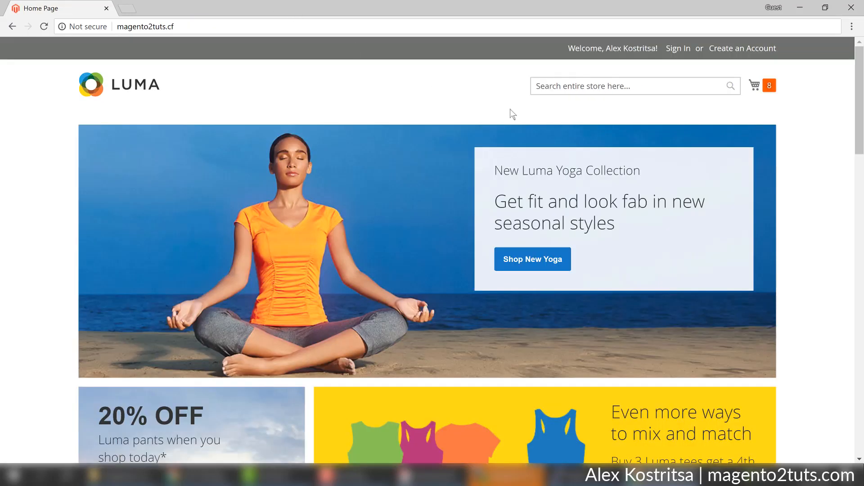
Review the four cart items totalling $540.00 in the mini cart, then close it.
left_click(768, 86)
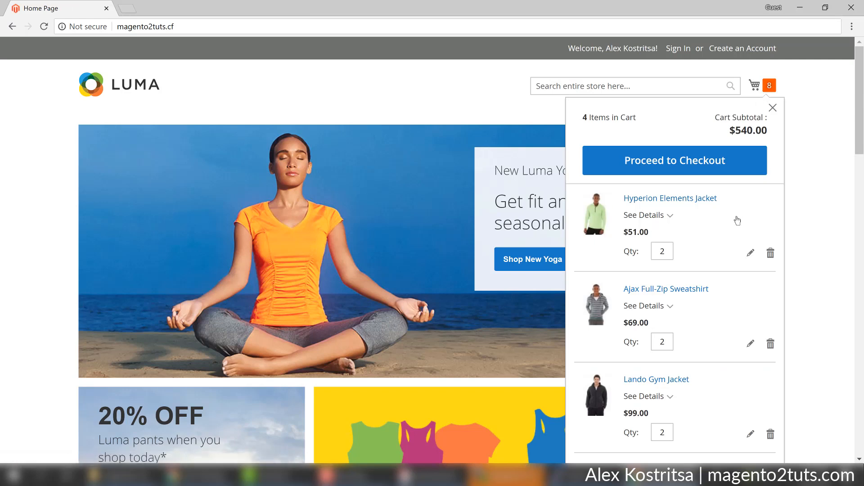
scroll(680, 252, "down", 2)
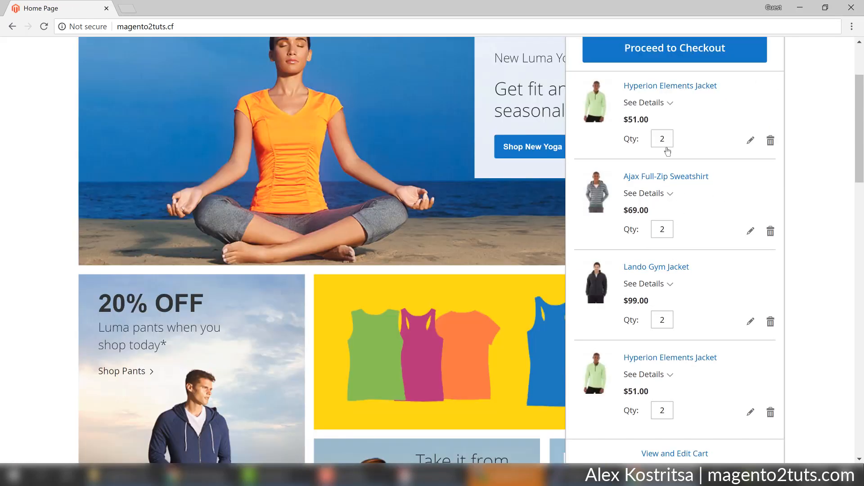
left_click(806, 214)
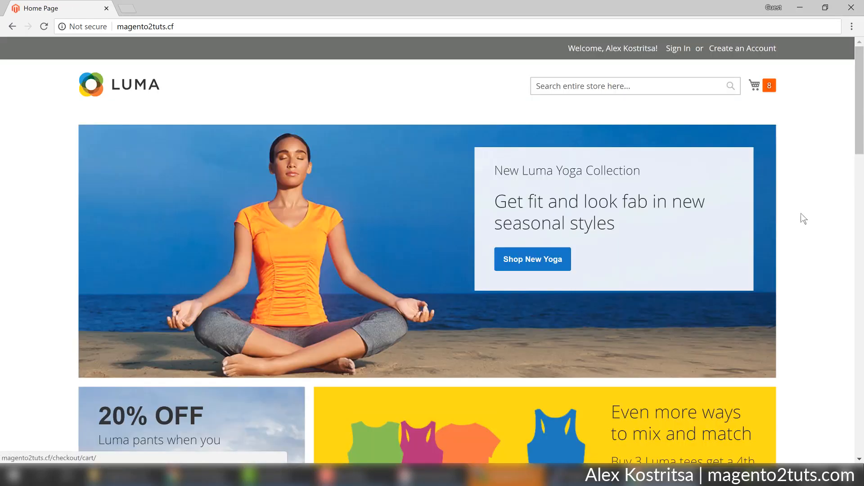
Go through My Account to the empty Quick Order page and focus Instant Search.
left_click(673, 50)
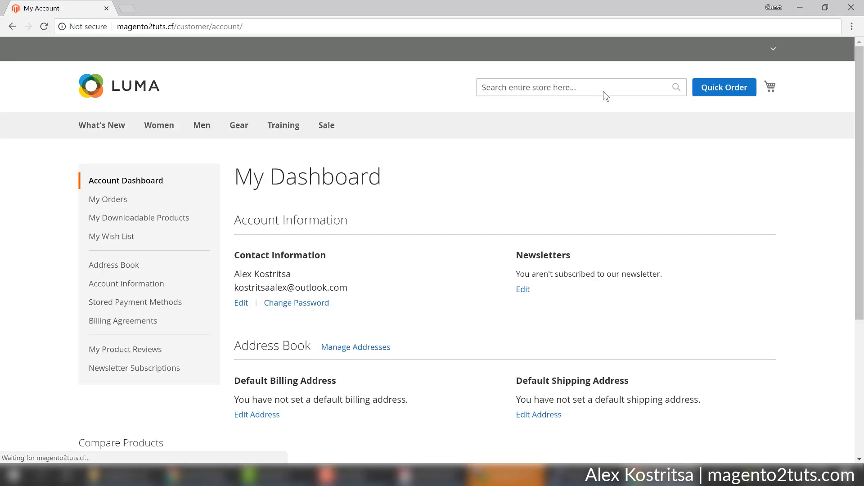
left_click(716, 87)
scroll(584, 260, "down", 1)
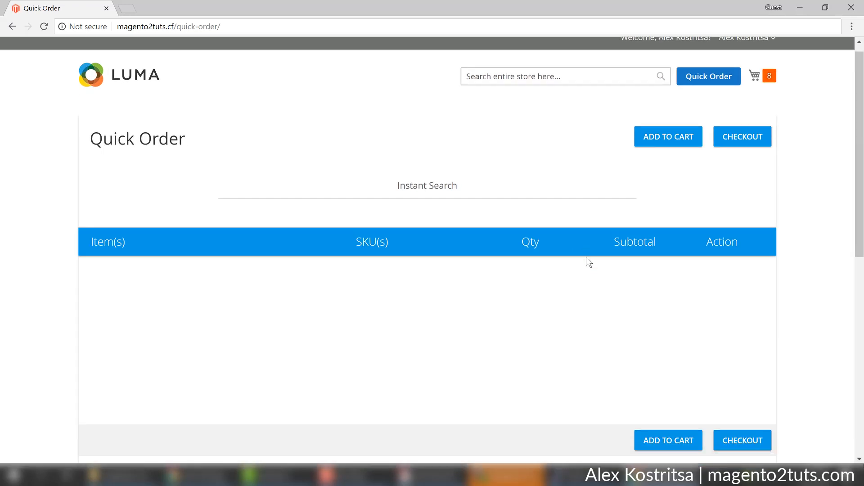
left_click(424, 141)
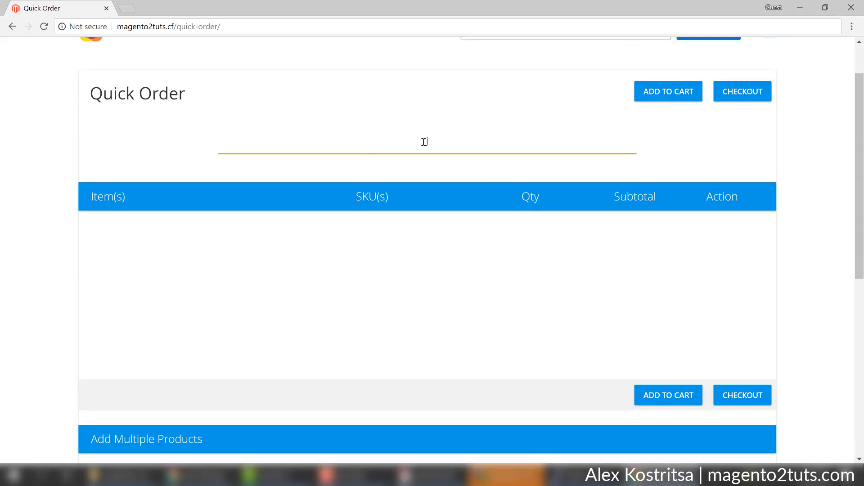
Enter 'ja' in the Quick Order Instant Search field.
type("ja")
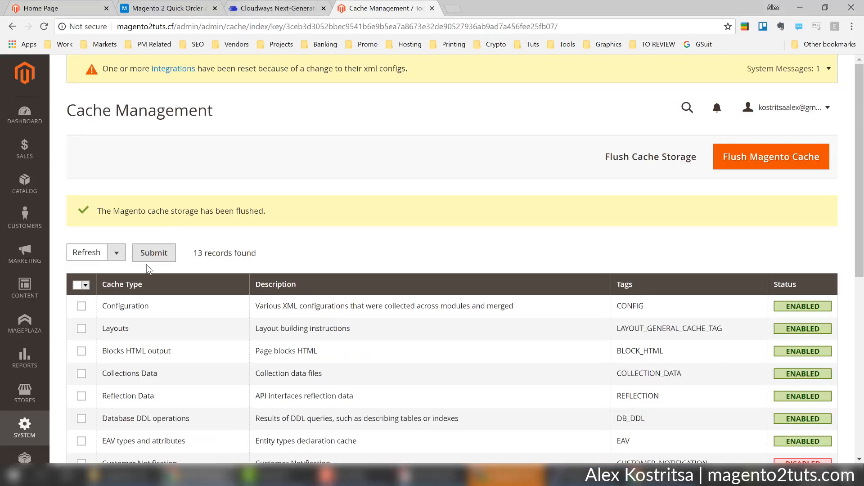
Navigate Stores > Configuration > Mageplaza Extensions > Quick Order and scroll to the Search section.
scroll(148, 269, "down", 3)
left_click(26, 373)
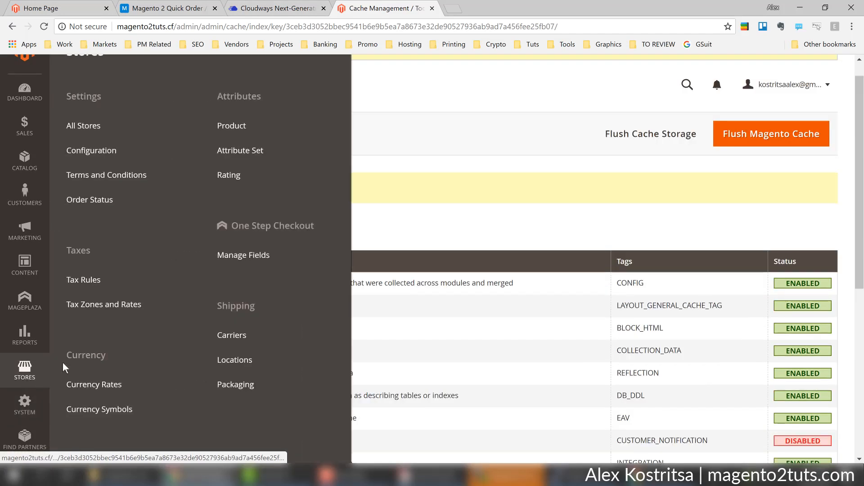
left_click(104, 153)
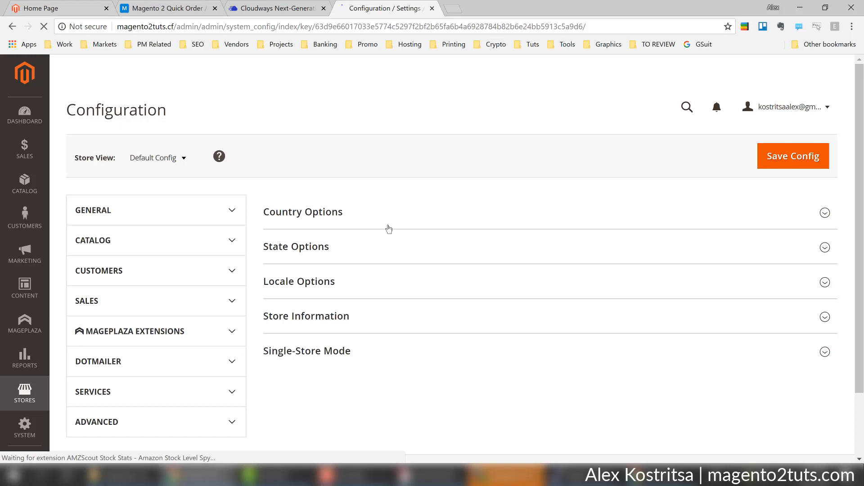
scroll(383, 230, "down", 3)
scroll(384, 230, "up", 1)
scroll(383, 231, "down", 5)
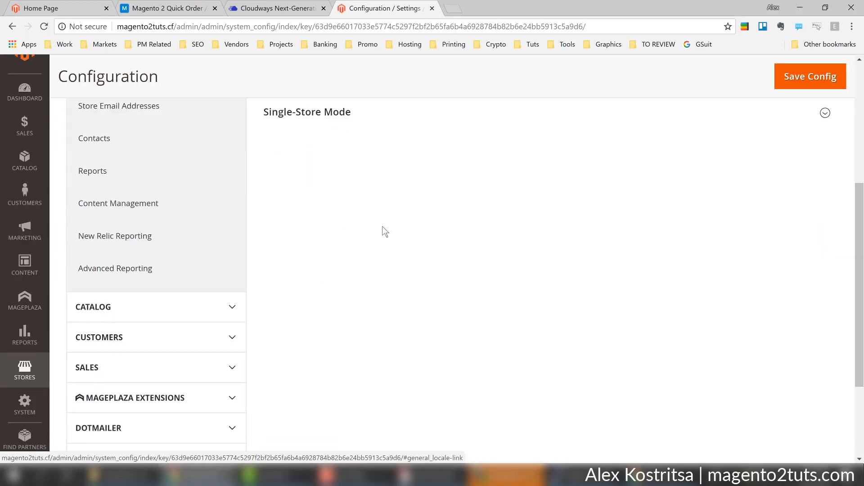
left_click(205, 296)
scroll(376, 298, "down", 3)
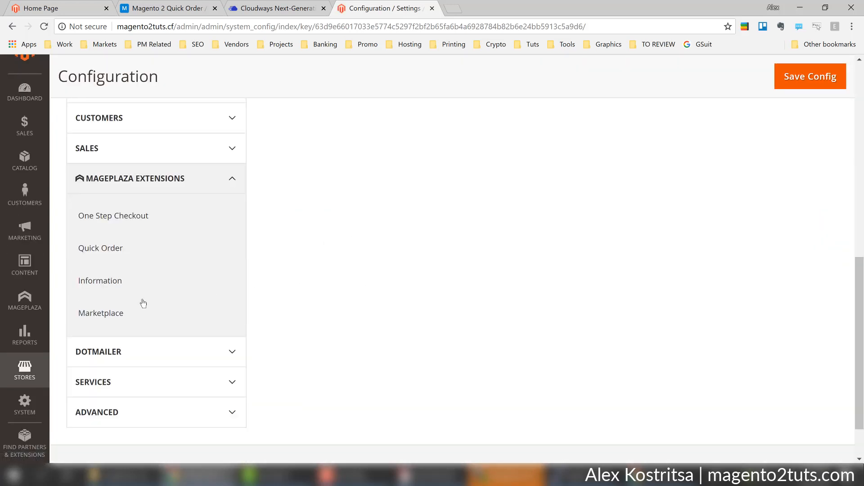
left_click(100, 243)
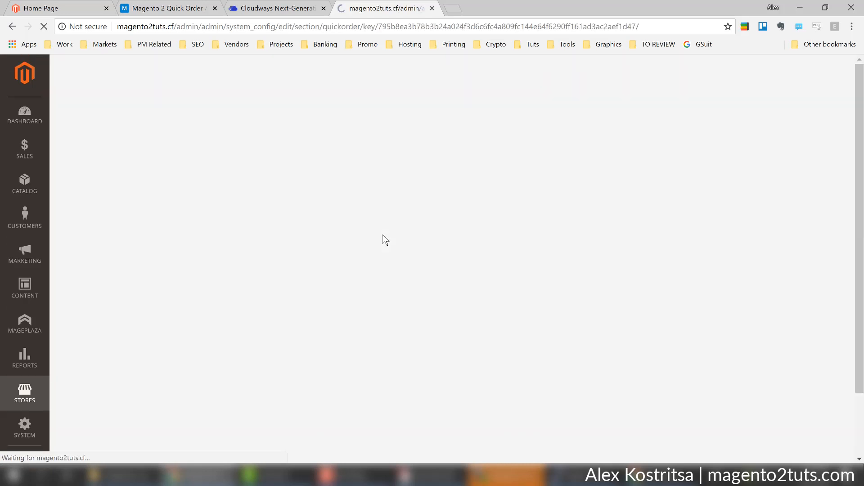
scroll(758, 251, "down", 10)
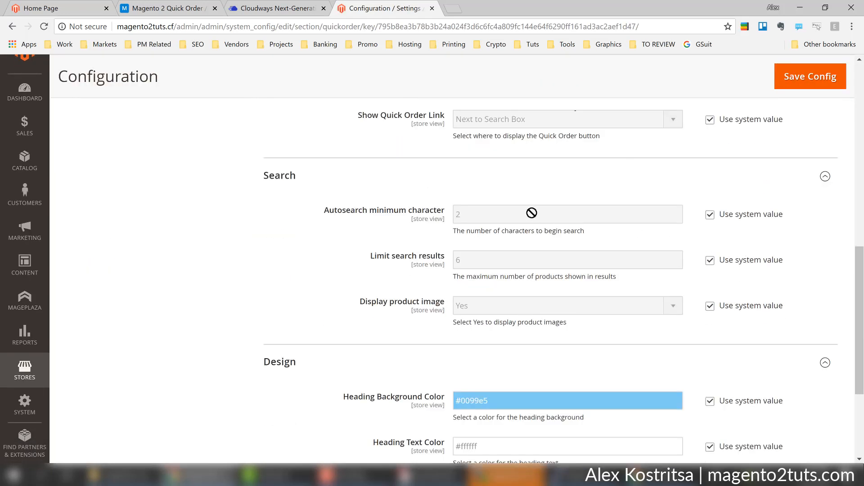
Set Autosearch minimum character to 4, save the config, and flush the Magento cache.
left_click(710, 218)
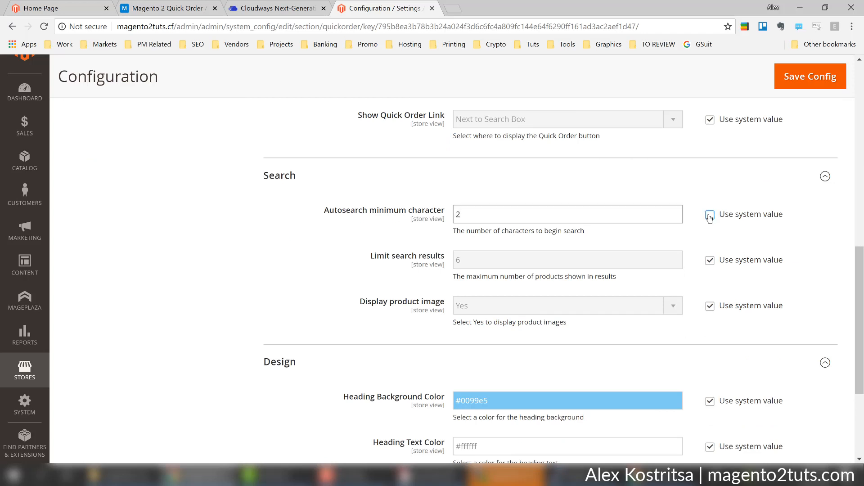
left_click(558, 214)
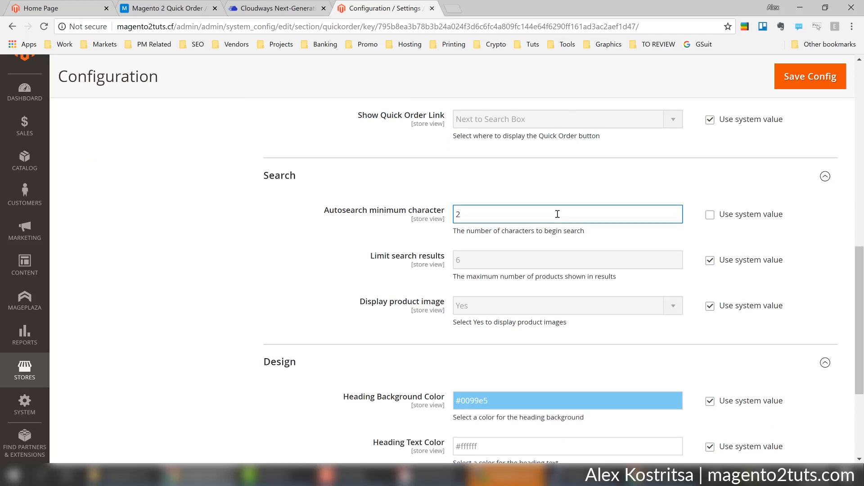
type("4")
left_click(806, 86)
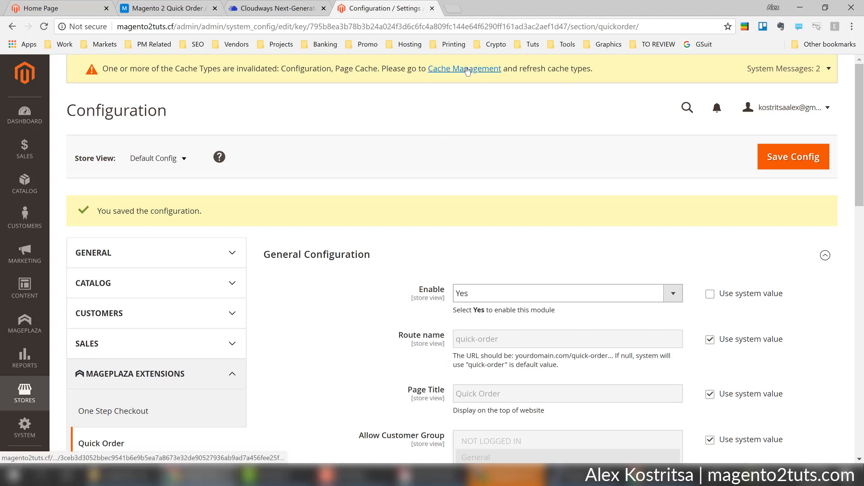
left_click(467, 71)
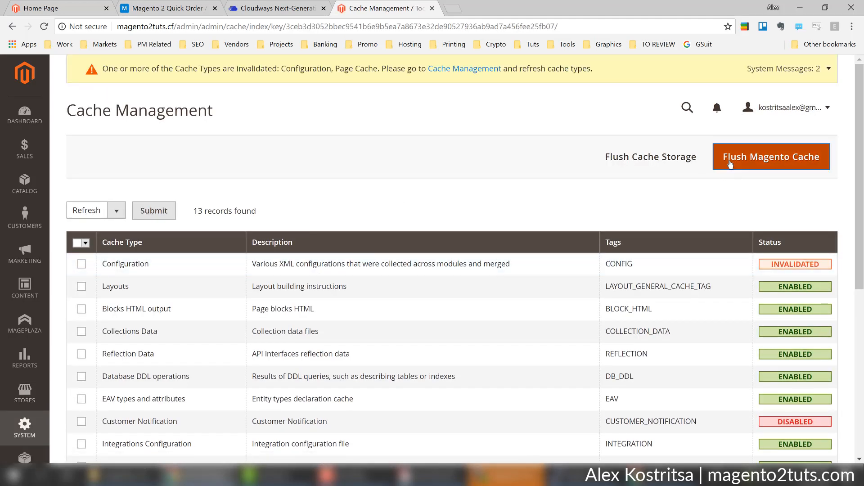
left_click(730, 164)
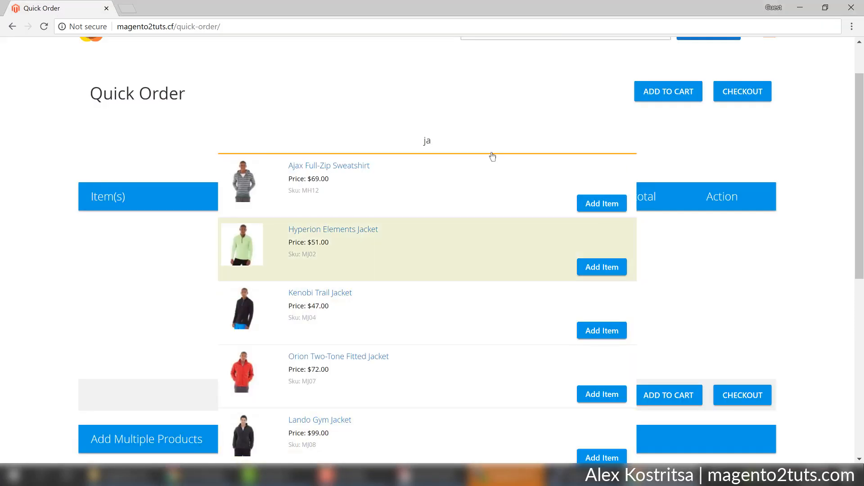
Reload Quick Order and search 'jack' to confirm the matching jackets are listed.
key("F5")
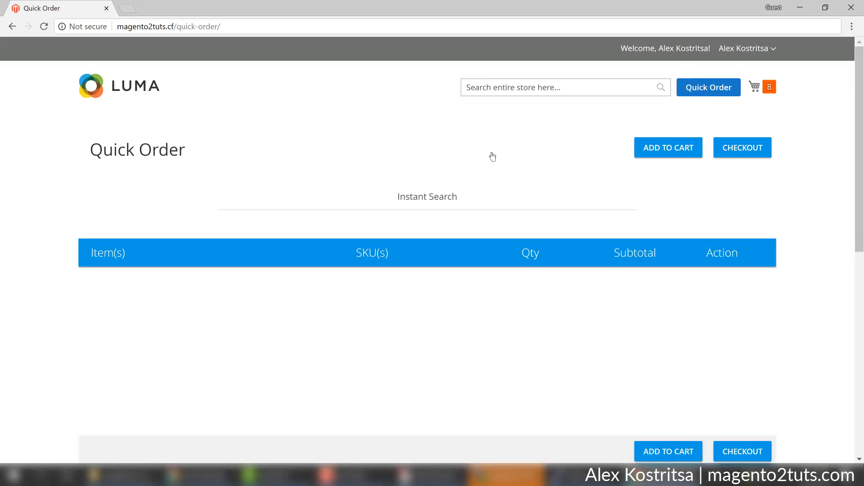
left_click(491, 204)
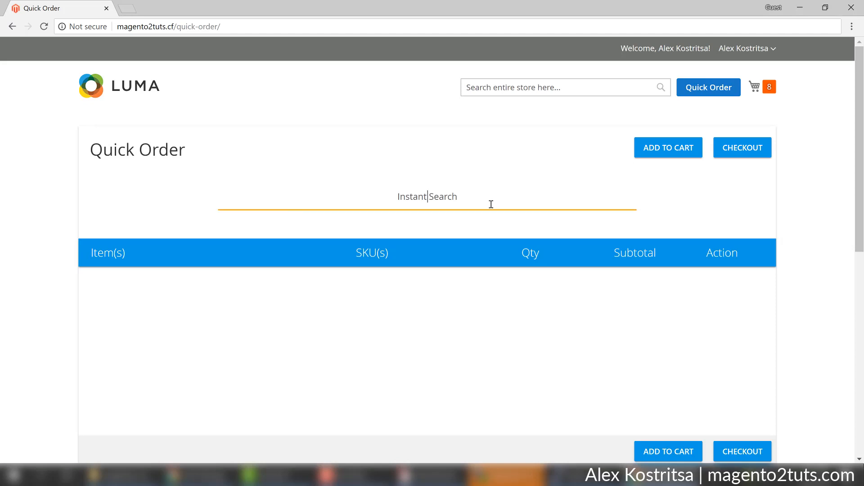
type("jack")
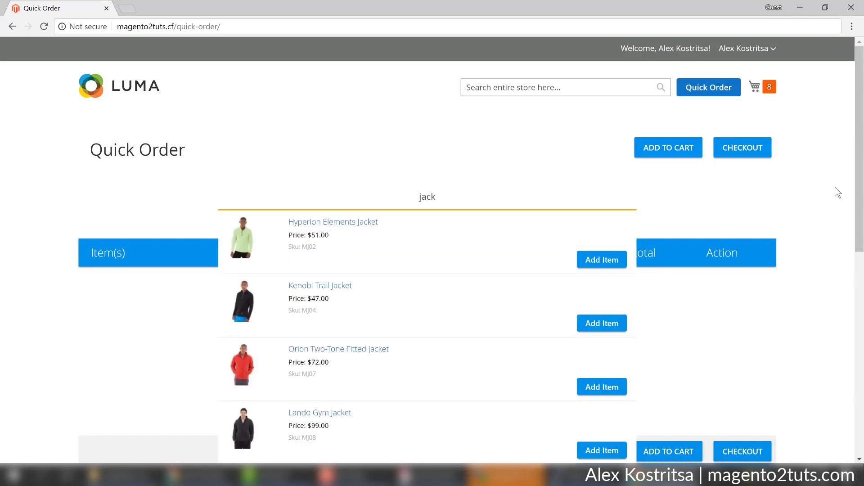
left_click(830, 201)
scroll(824, 203, "down", 3)
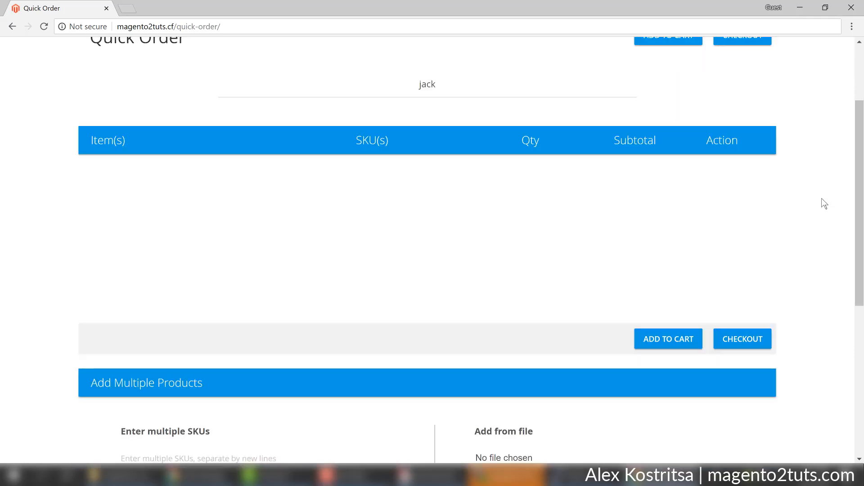
scroll(804, 170, "down", 3)
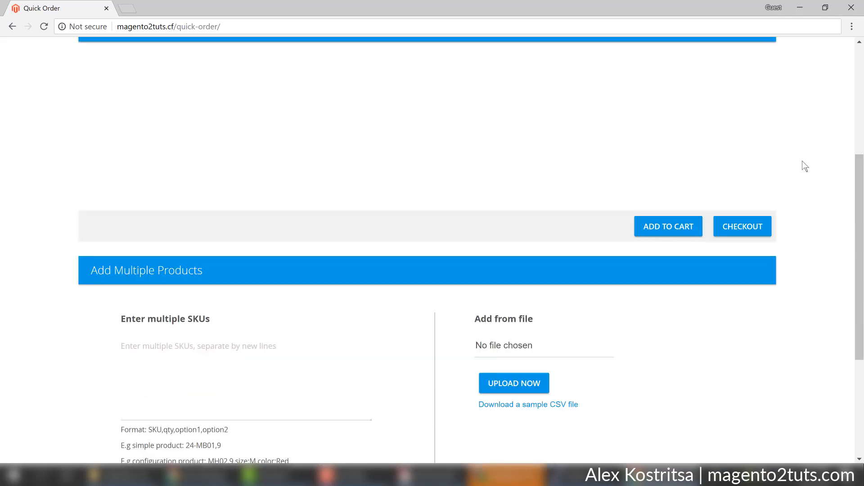
scroll(806, 167, "down", 3)
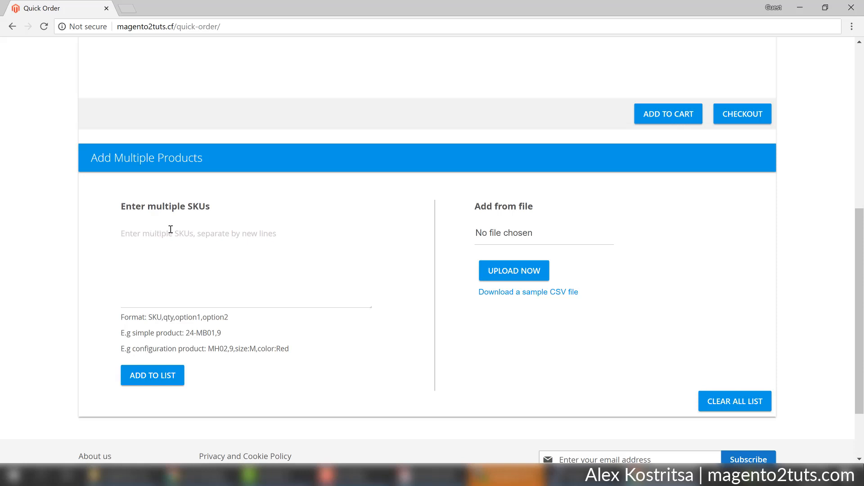
scroll(182, 227, "down", 3)
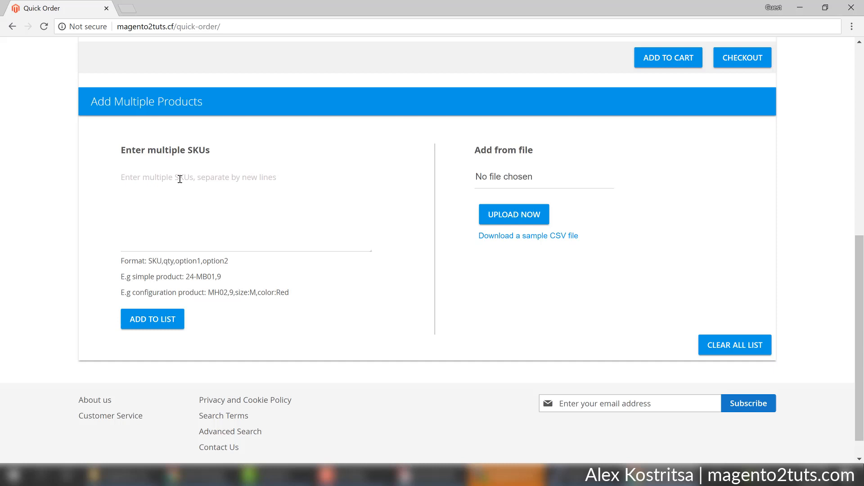
scroll(180, 179, "up", 10)
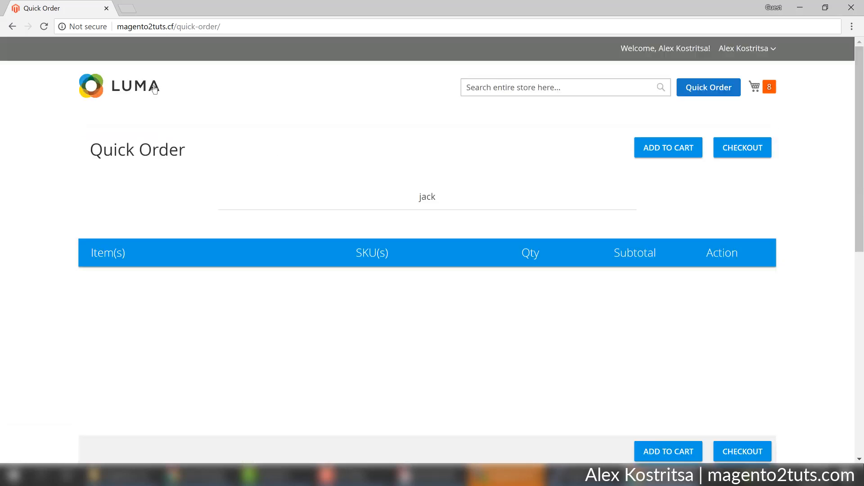
Copy the store address and load the Luma home page in a new browser tab.
left_click(151, 92)
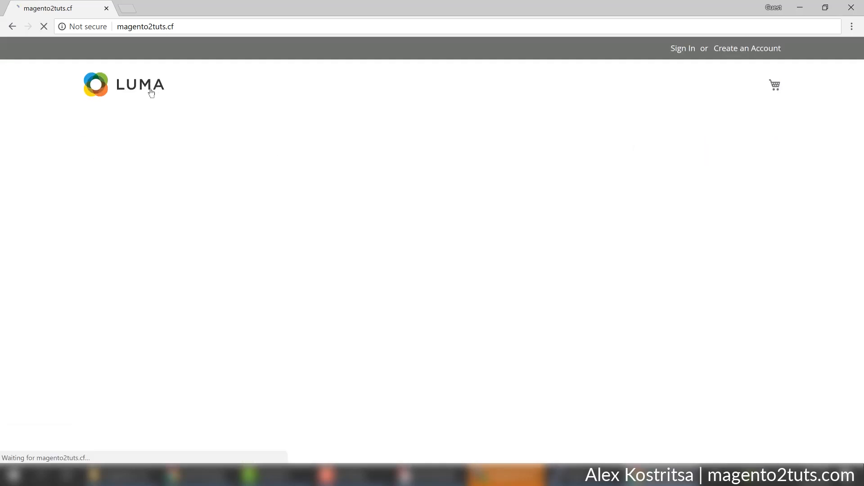
right_click(154, 89)
right_click(136, 81)
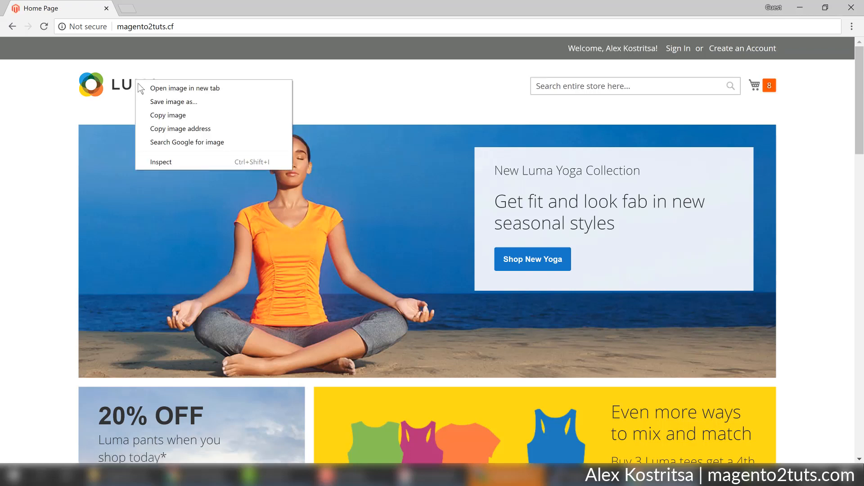
left_click(480, 80)
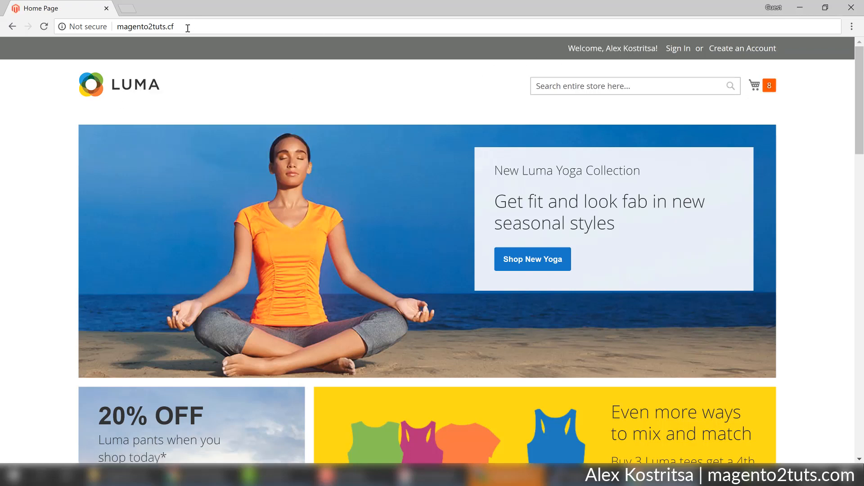
left_click(187, 28)
key("ctrl+c")
left_click(131, 10)
key("ctrl+v")
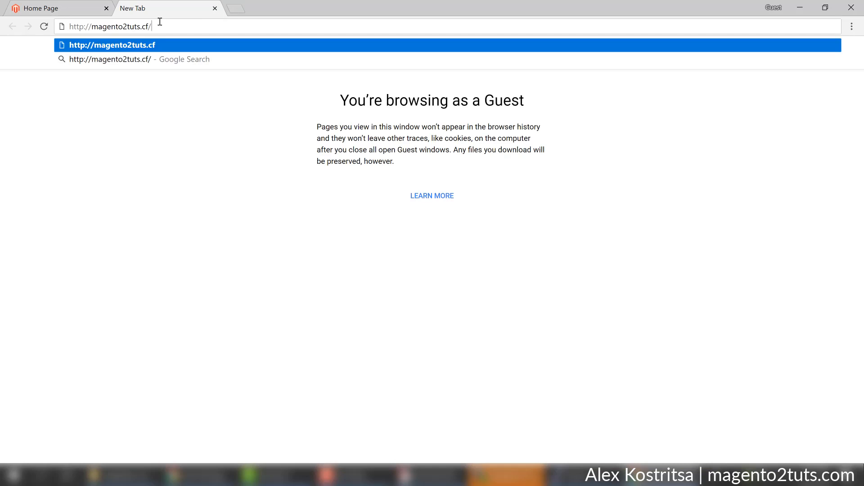
key("Return")
Open the Geo Insulated Jogging Pant from the New Luma Yoga Collection and view its Details.
scroll(458, 208, "down", 10)
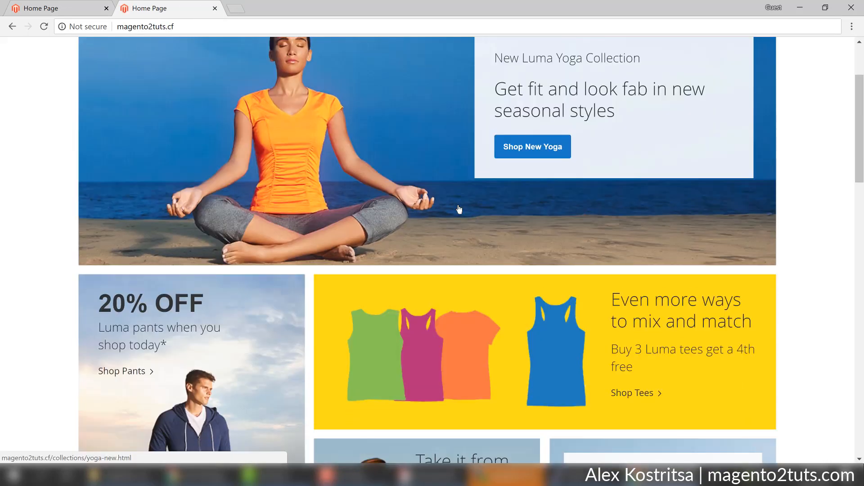
scroll(459, 209, "up", 7)
scroll(459, 208, "up", 3)
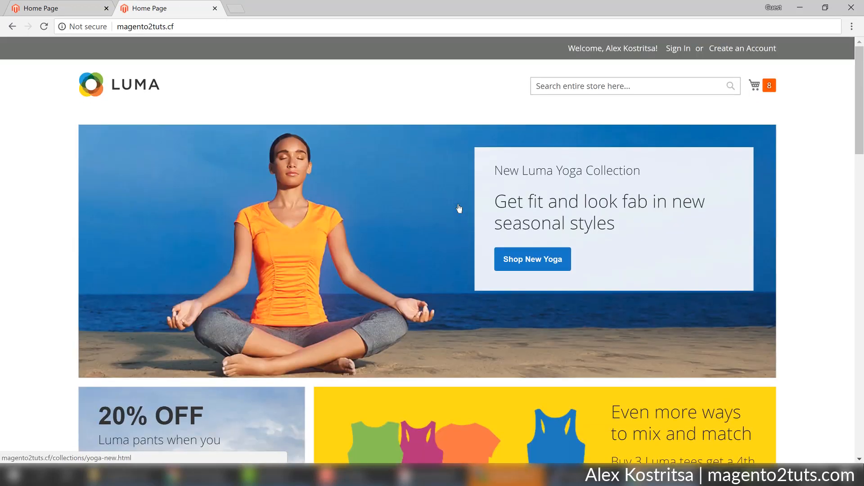
left_click(549, 265)
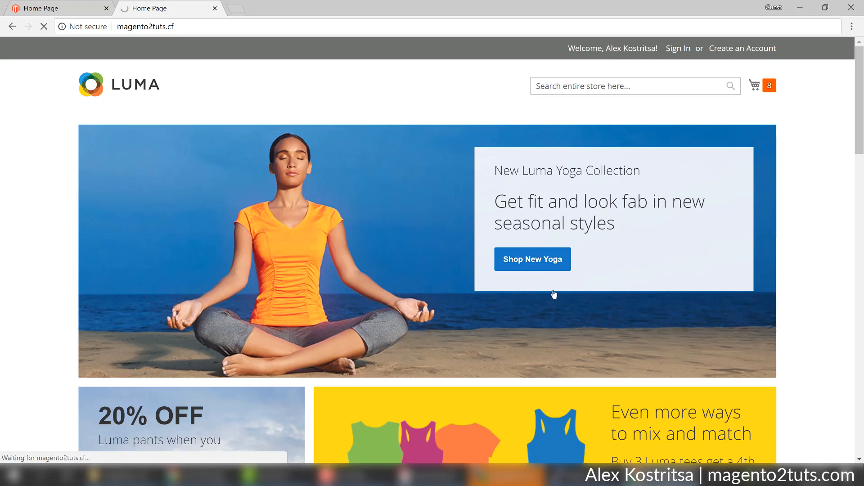
scroll(550, 270, "down", 3)
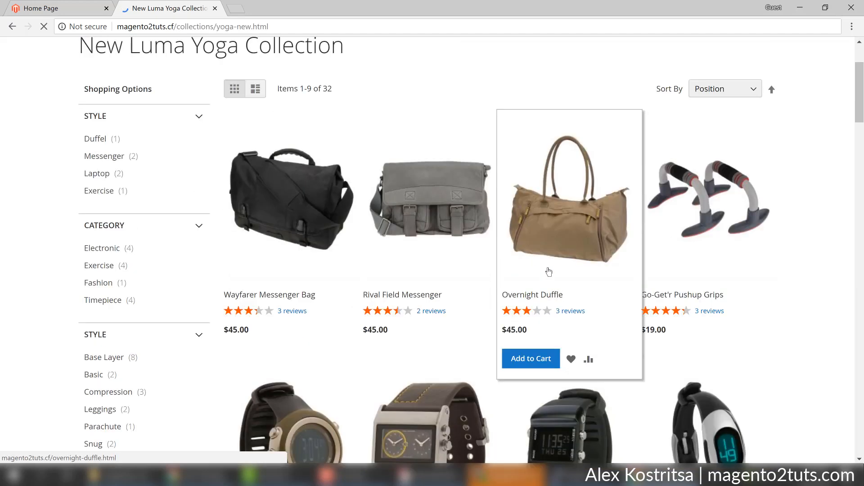
scroll(549, 258, "down", 11)
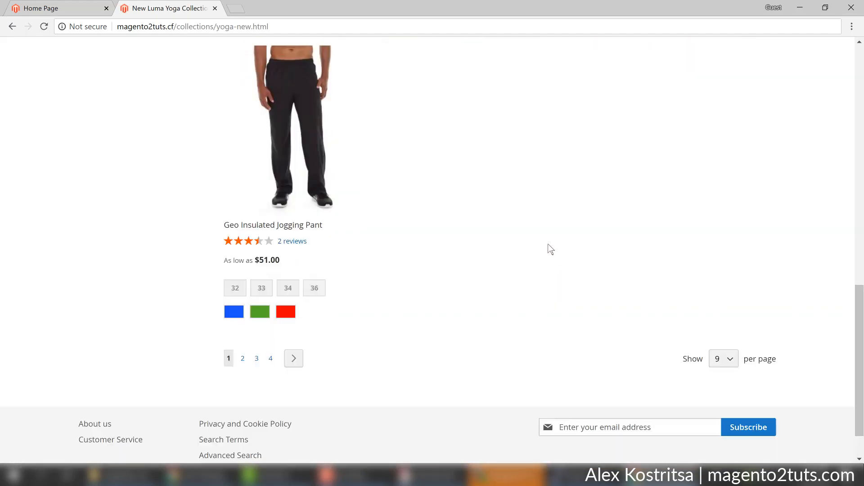
left_click(302, 144)
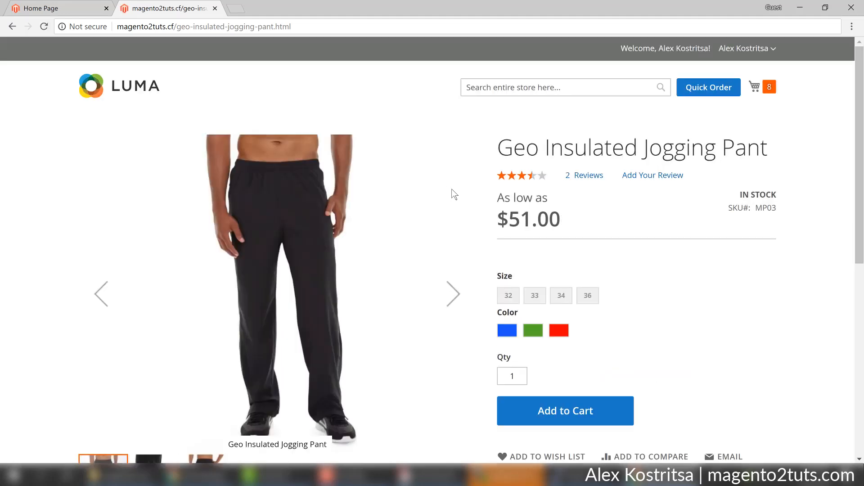
scroll(452, 199, "down", 7)
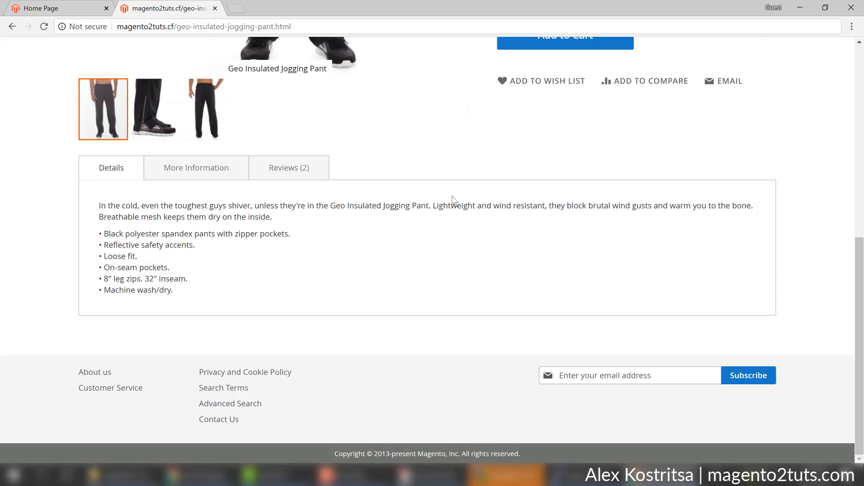
scroll(454, 200, "up", 3)
scroll(452, 198, "up", 3)
Search the Luma store for 'pants' and scroll through the 13 results.
left_click(518, 92)
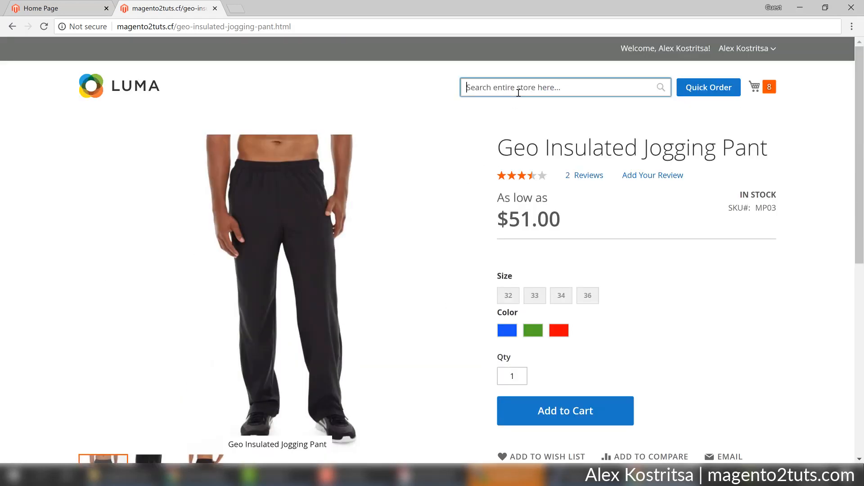
type("pants")
key("Return")
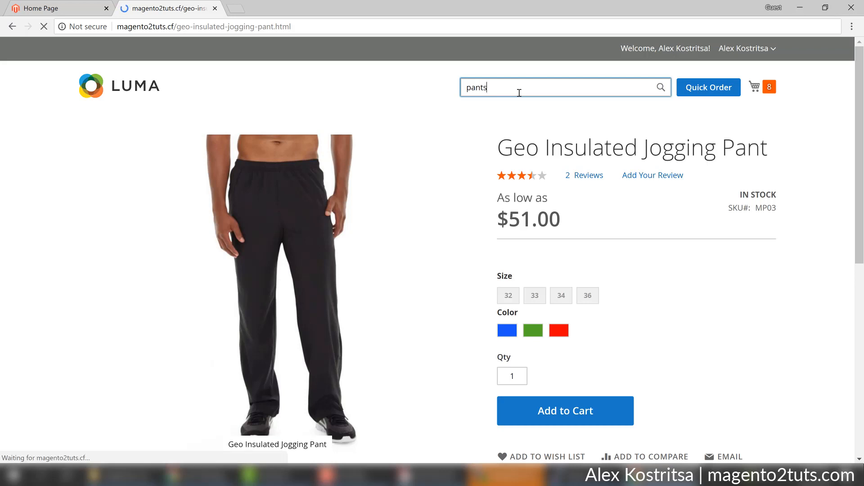
scroll(550, 273, "down", 1)
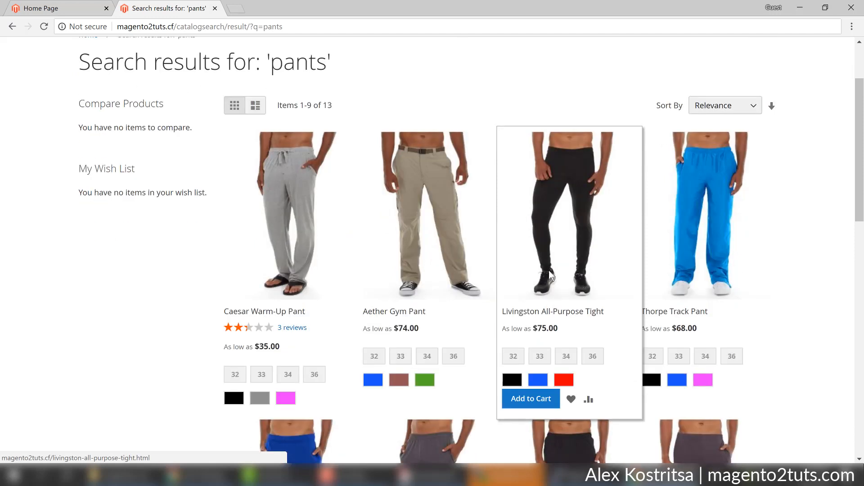
scroll(550, 273, "down", 1)
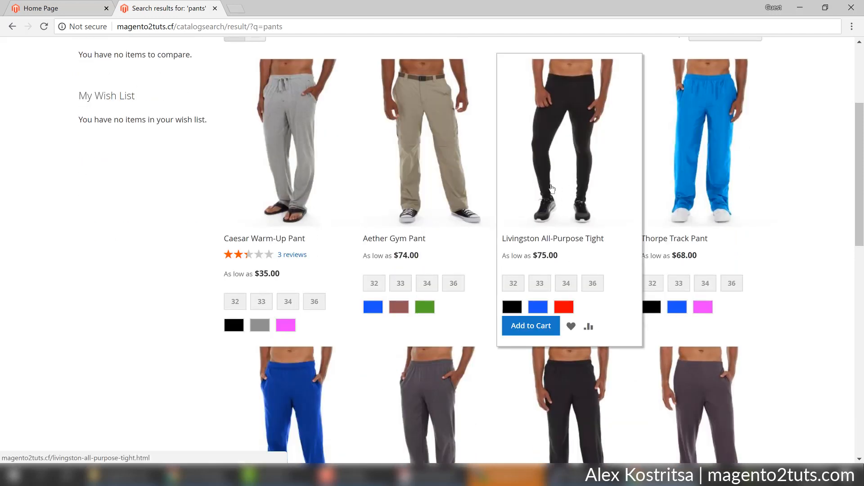
Open Caesar Warm-Up Pant and Aether Gym Pant in their own tabs and compare them.
middle_click(288, 244)
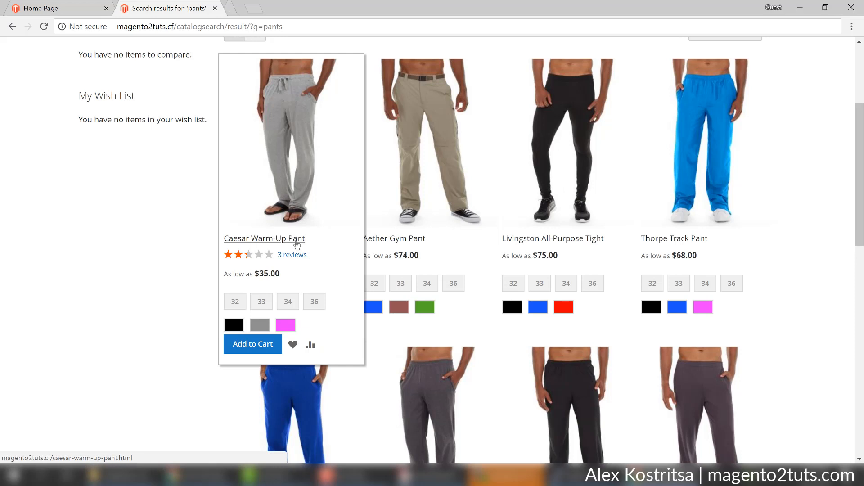
middle_click(405, 241)
left_click(298, 9)
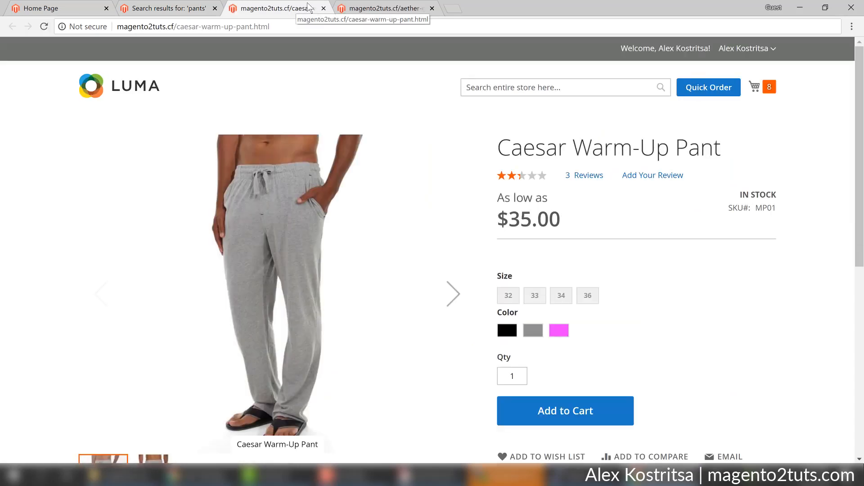
left_click(374, 10)
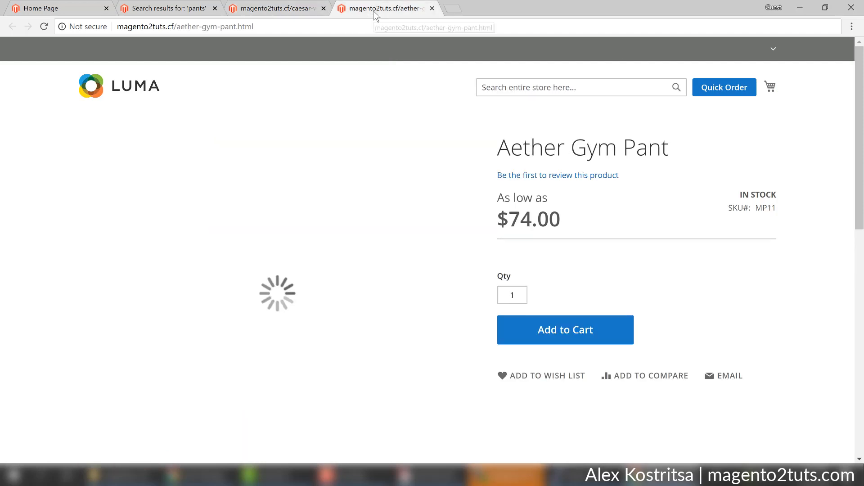
left_click(275, 9)
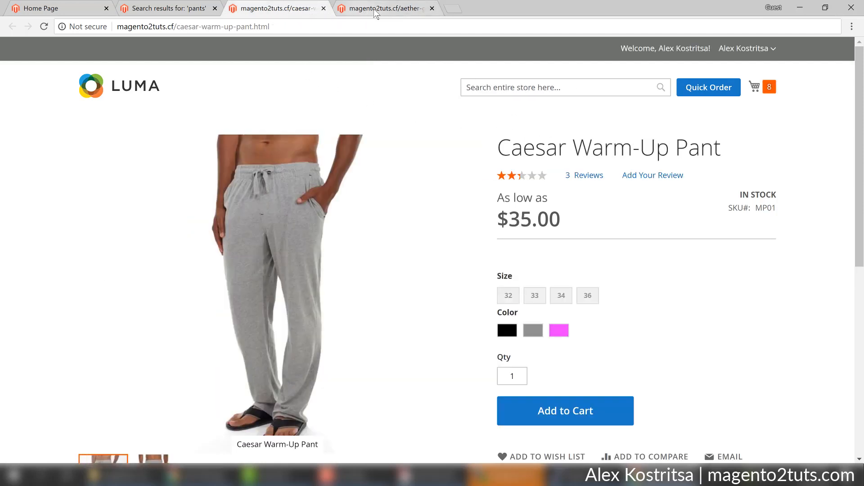
left_click(350, 11)
left_click(263, 12)
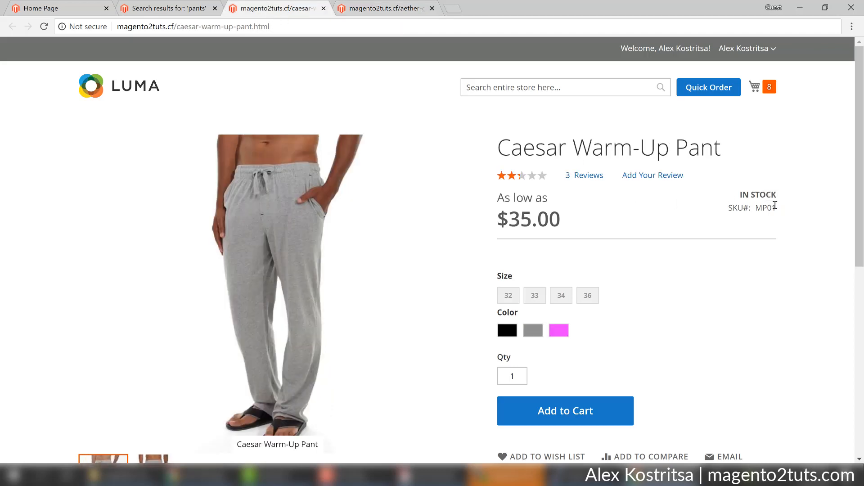
Select the Caesar Warm-Up Pant's SKU MP01, then check the home and search-results tabs.
left_click_drag(778, 208, 757, 207)
left_click(29, 5)
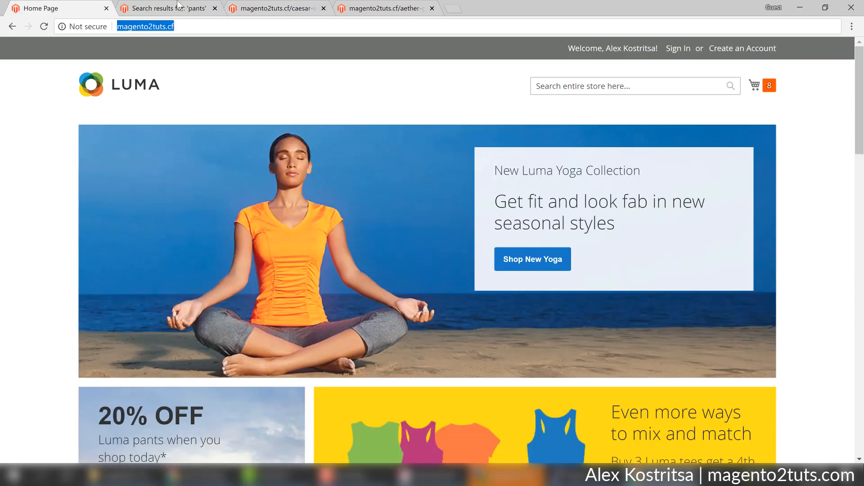
left_click(179, 6)
scroll(193, 254, "down", 3)
scroll(226, 52, "up", 6)
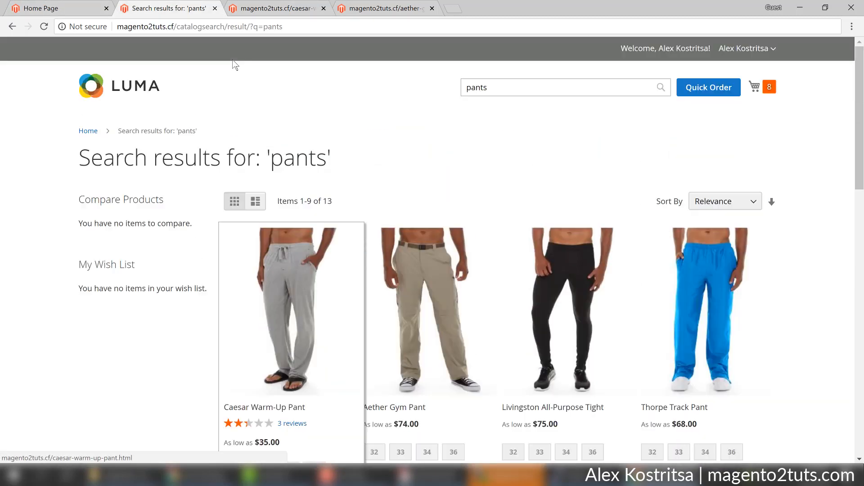
left_click(269, 5)
Go to the Quick Order page from the customer account menu in the store header.
left_click(68, 7)
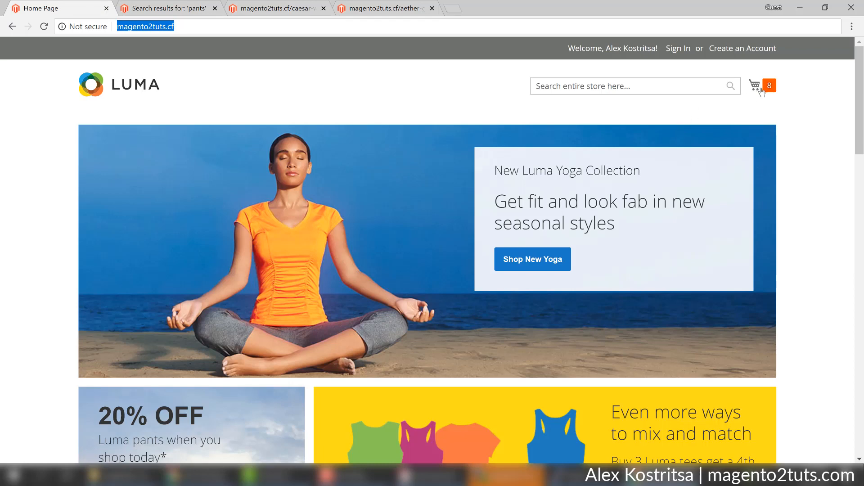
left_click(678, 45)
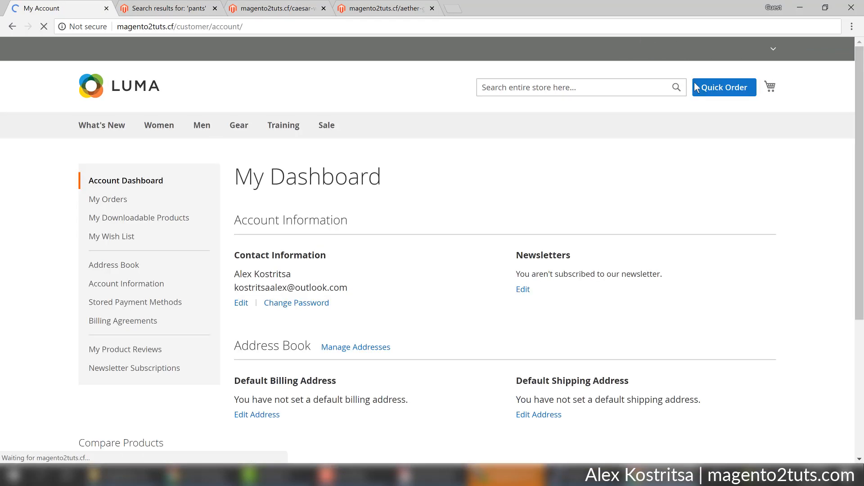
left_click(711, 86)
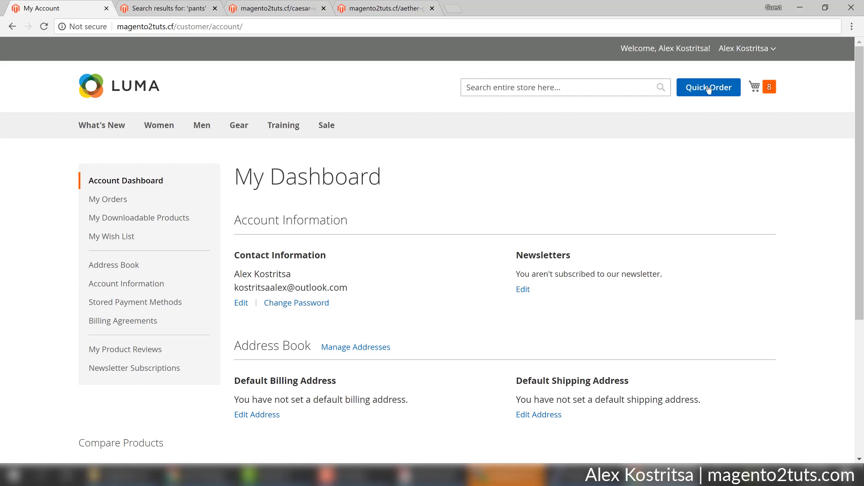
scroll(439, 245, "down", 6)
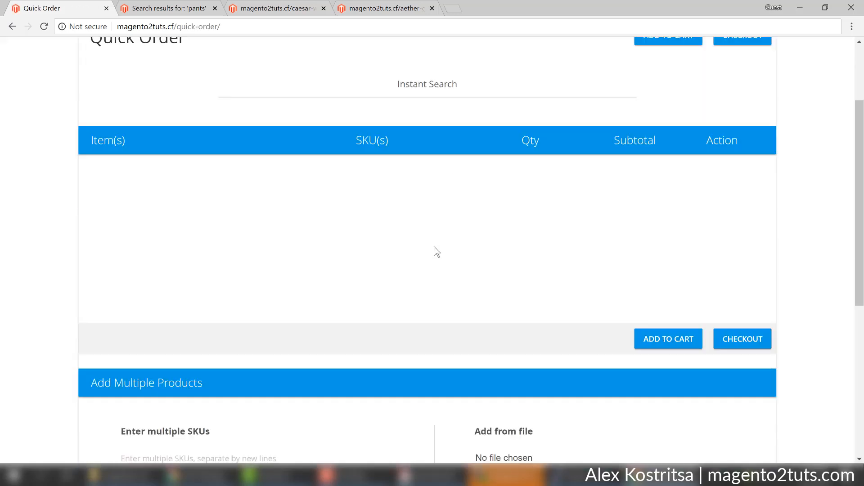
left_click(383, 8)
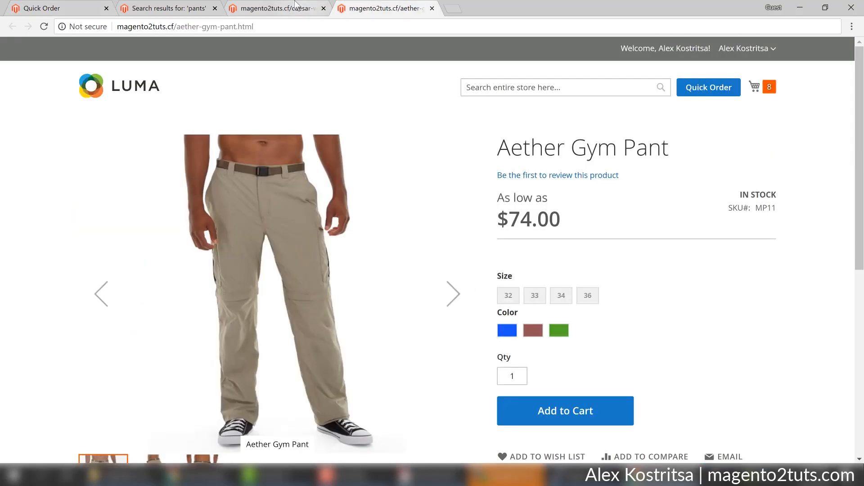
left_click(67, 8)
scroll(186, 268, "down", 1)
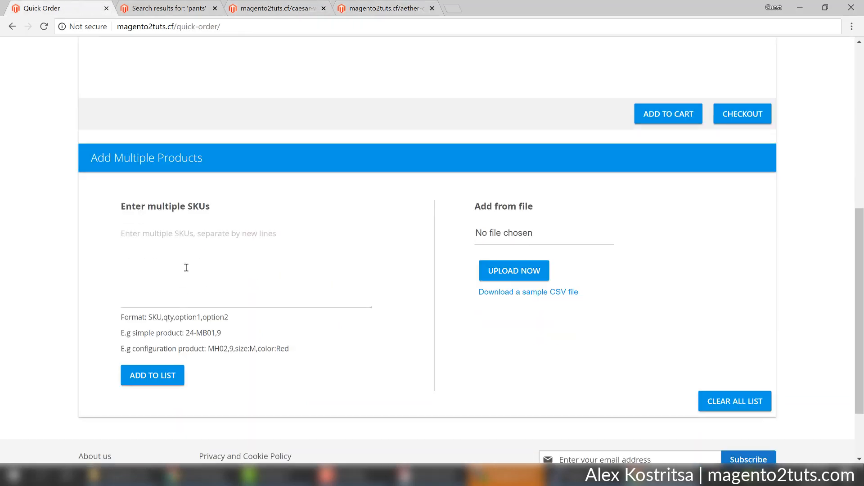
Enter 'MP01,10,size:32,color:Black' in the multiple-SKU box, checking option names on the product tabs.
left_click(182, 242)
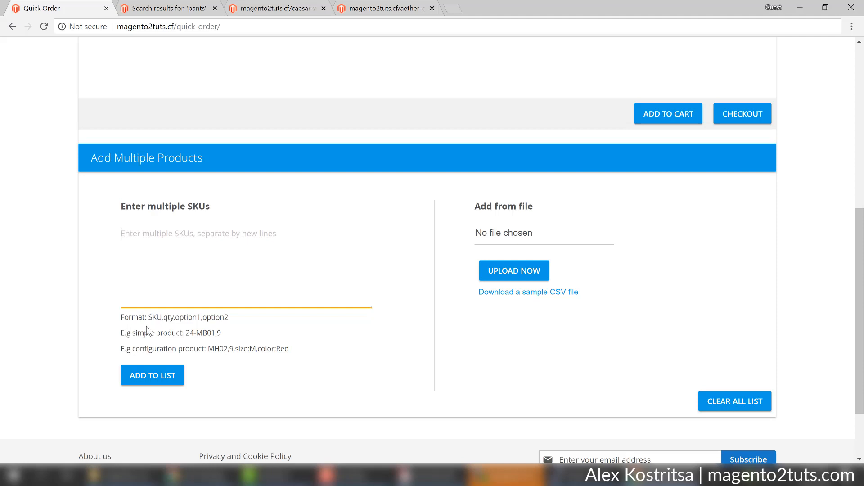
type("MP01")
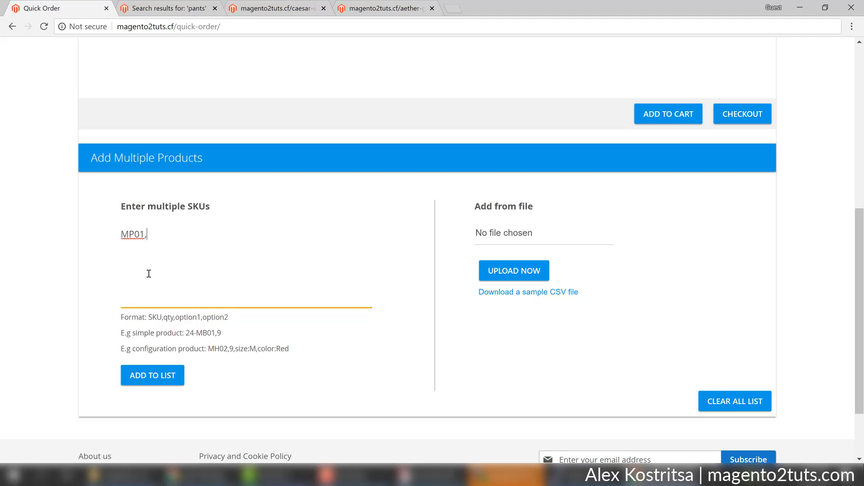
type(",10,")
scroll(366, 50, "up", 5)
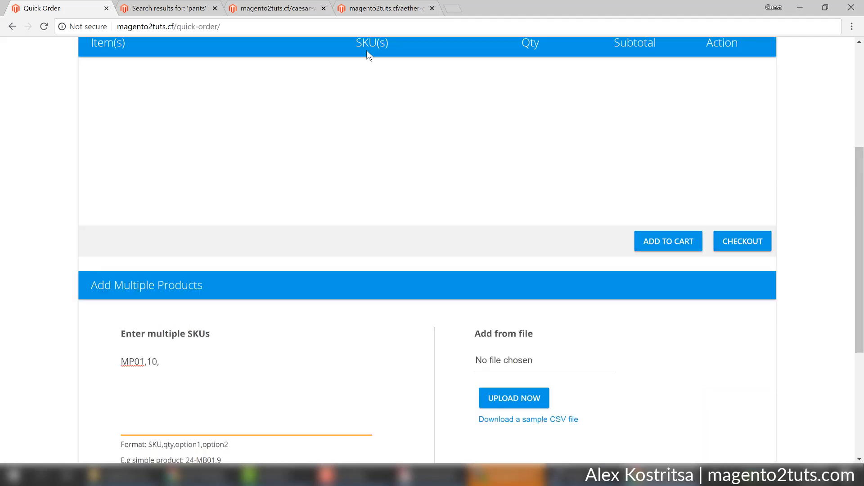
left_click(370, 8)
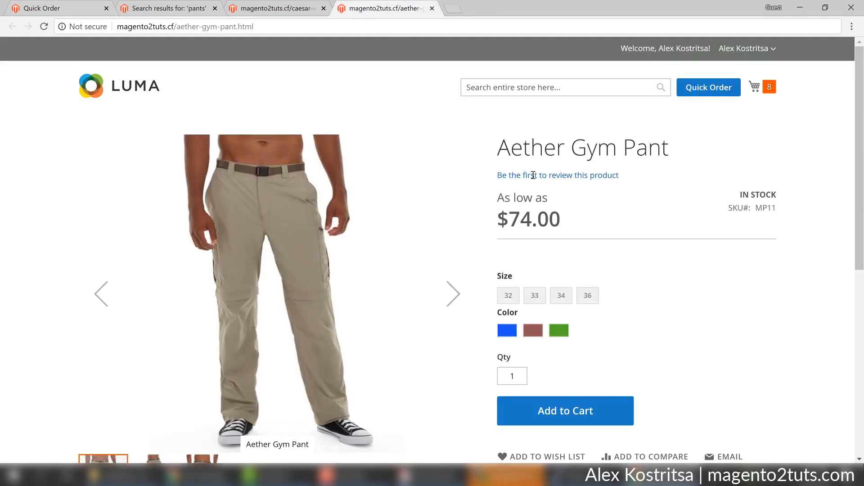
double_click(505, 275)
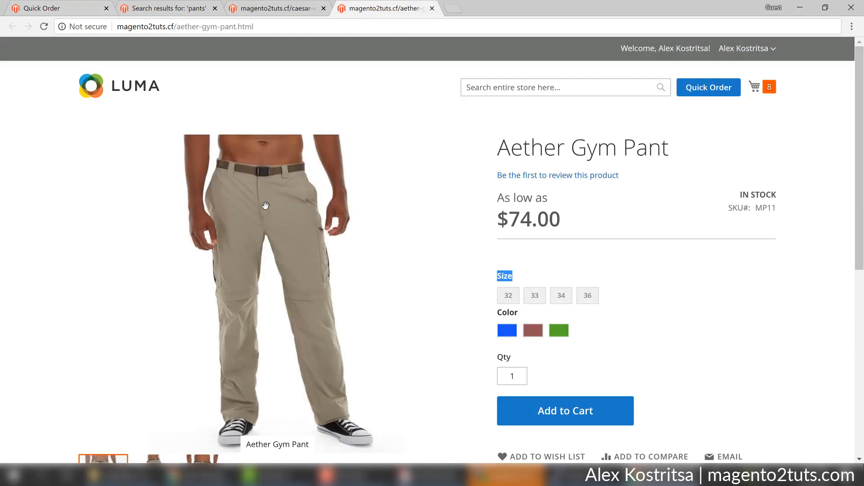
left_click(279, 8)
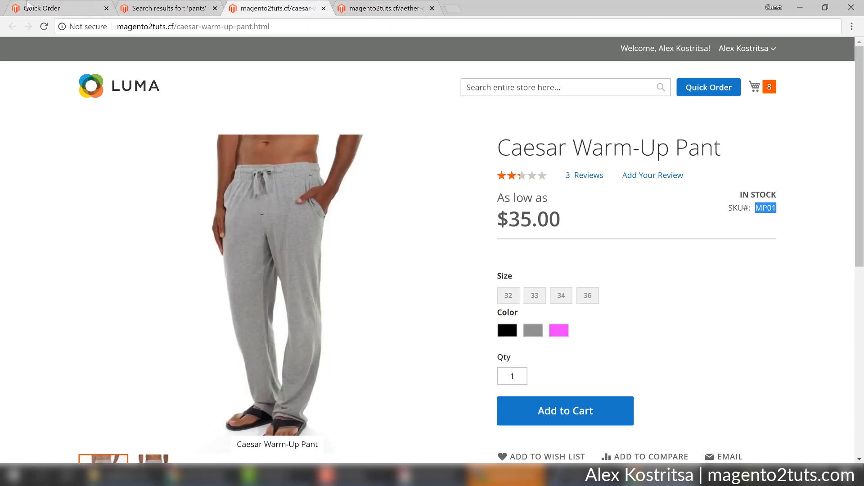
left_click(45, 6)
scroll(284, 383, "down", 3)
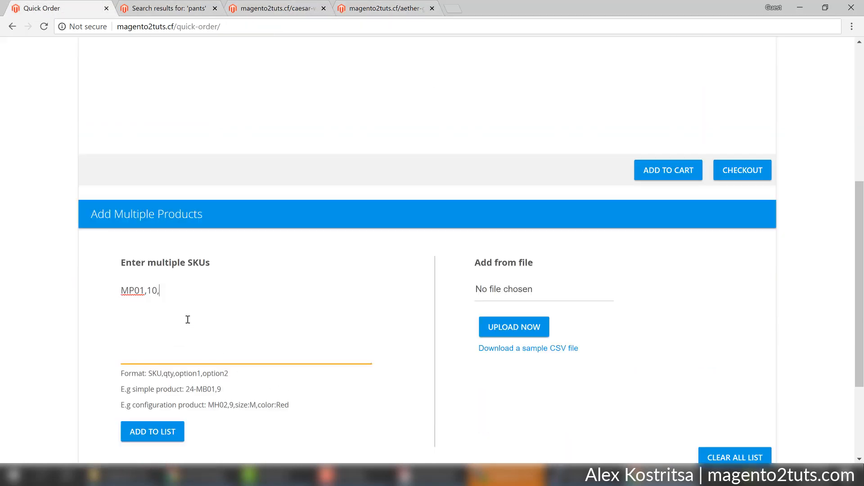
type("ze")
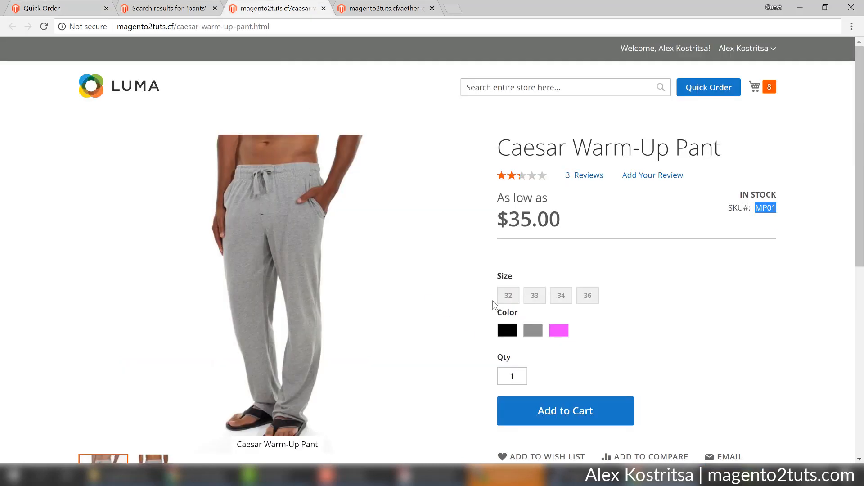
left_click(41, 8)
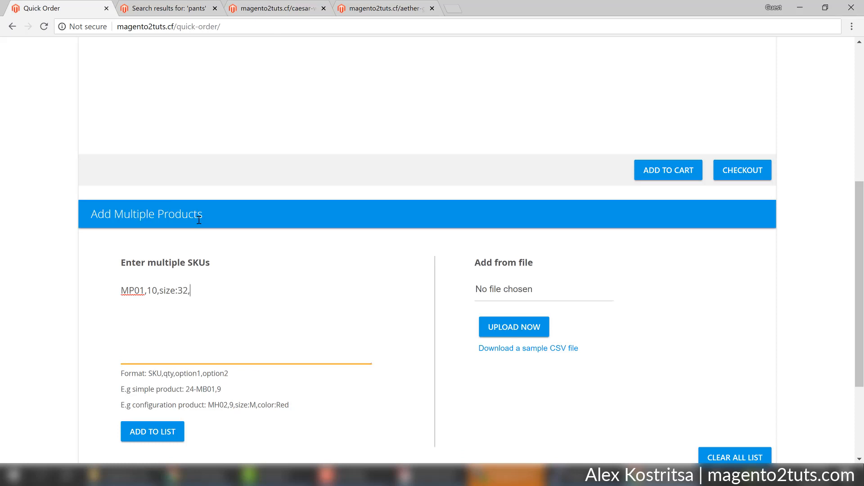
type("32,color:Black")
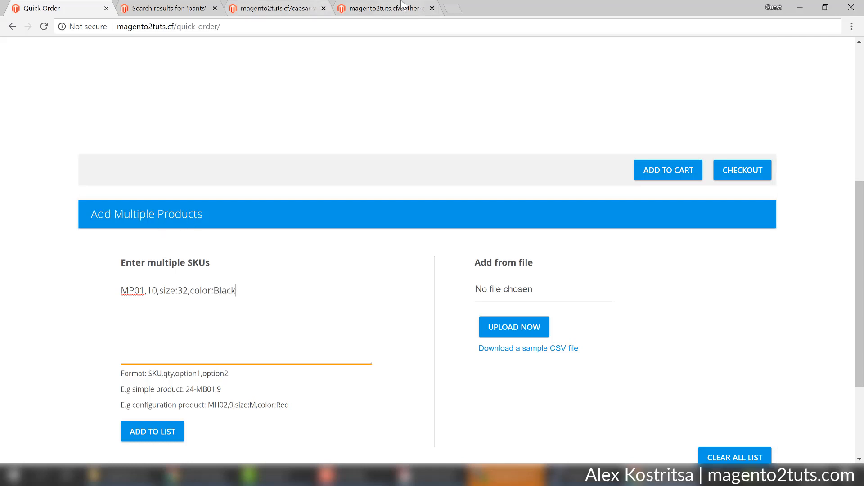
left_click(382, 8)
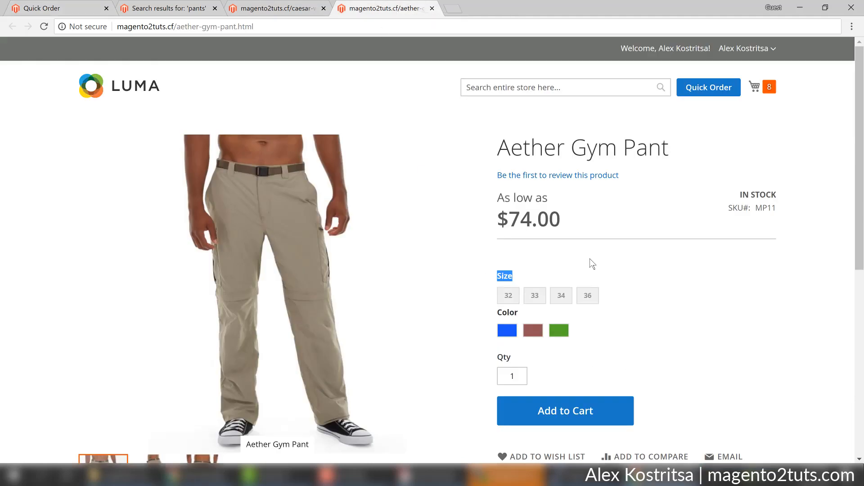
Copy the Aether Gym Pant's SKU MP11 and start a second SKU line 'MP11,5,size'.
scroll(590, 259, "down", 2)
scroll(782, 155, "up", 2)
left_click_drag(777, 208, 759, 210)
key("ctrl+c")
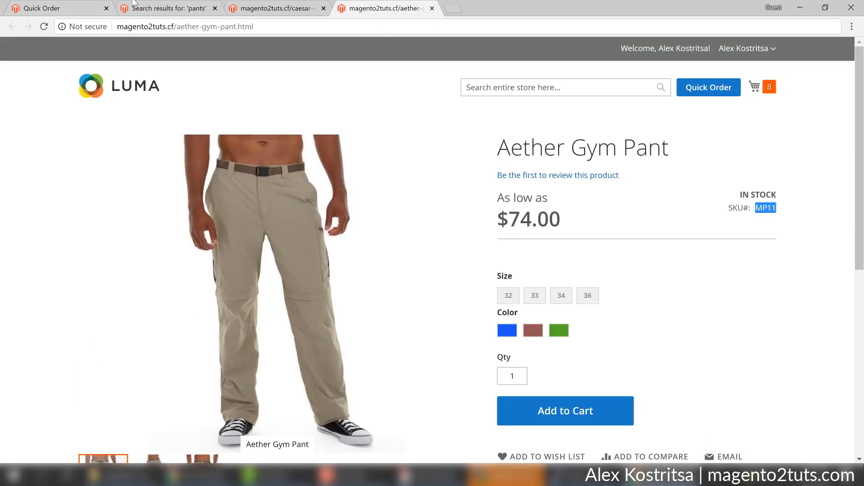
left_click(58, 8)
key("Return")
key("ctrl+v")
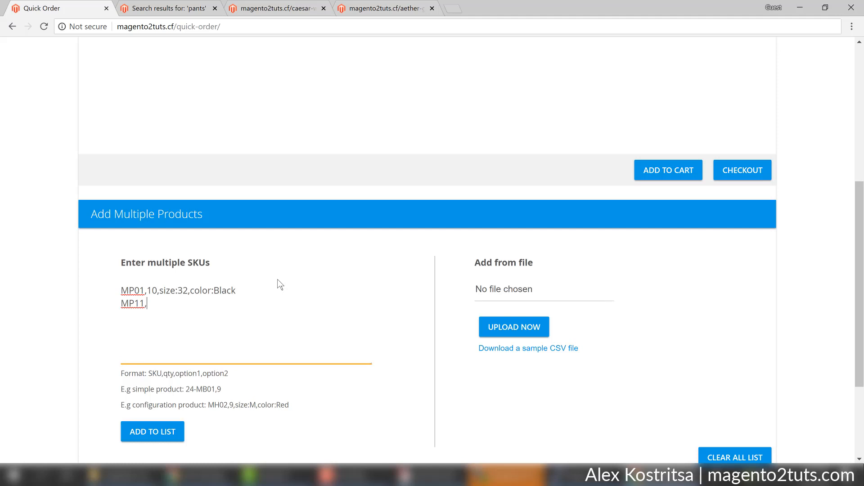
type(",5,size:")
Complete the line as MP11,5,size:34,color:Blue after checking sizes and colours, then add to list.
left_click(390, 7)
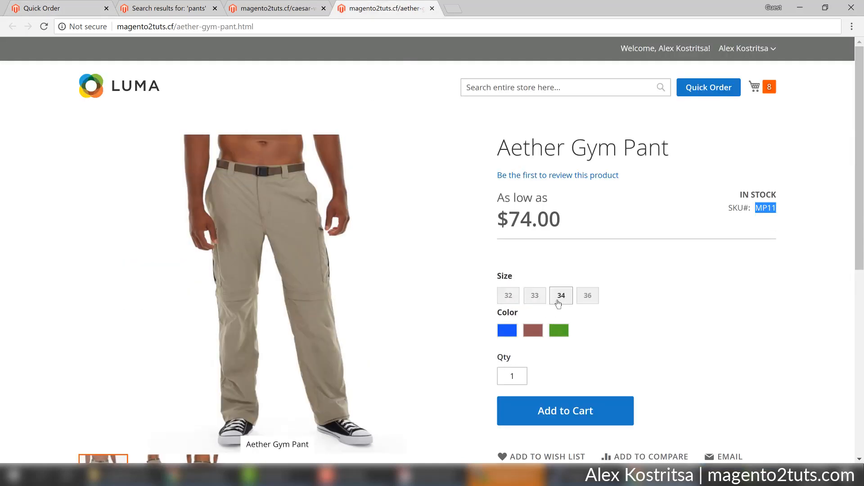
left_click(45, 8)
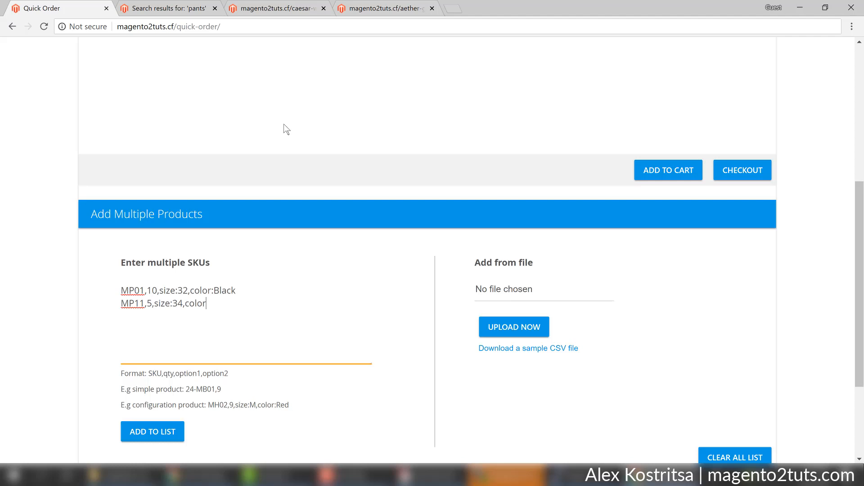
left_click(381, 8)
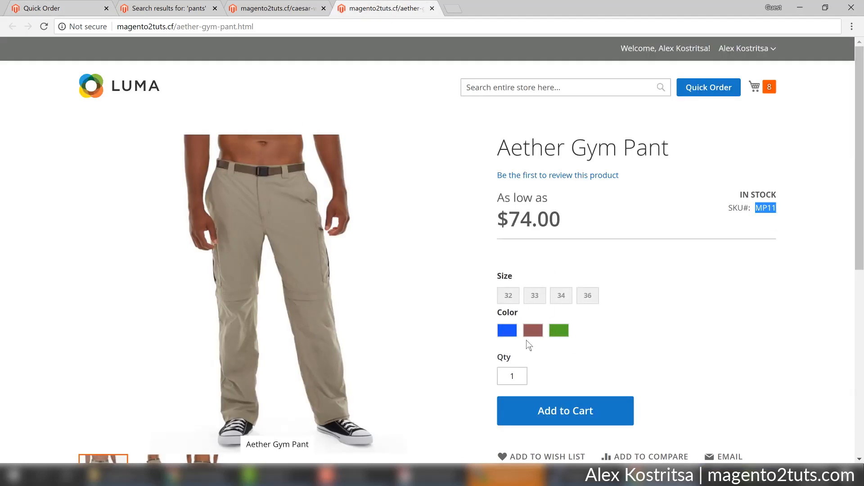
left_click(36, 8)
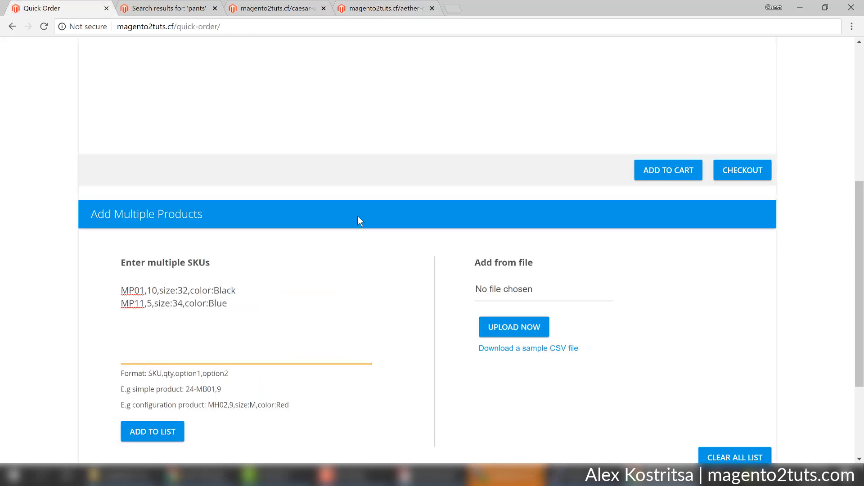
scroll(217, 418, "down", 1)
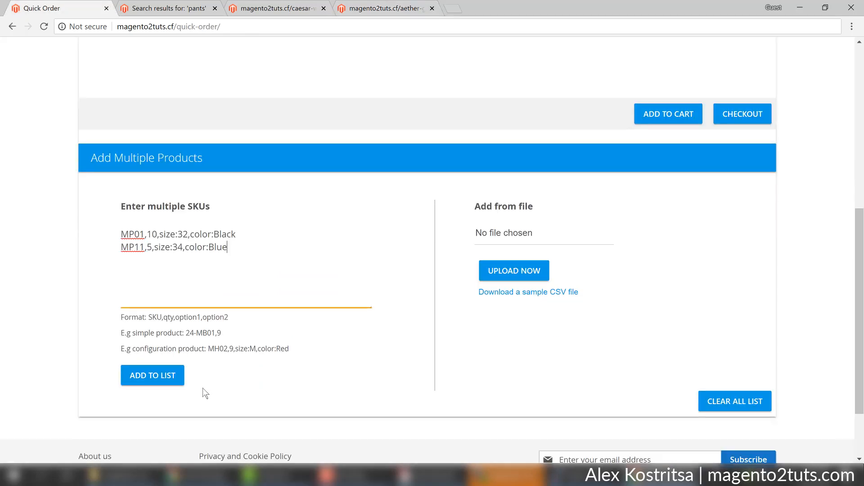
left_click(156, 387)
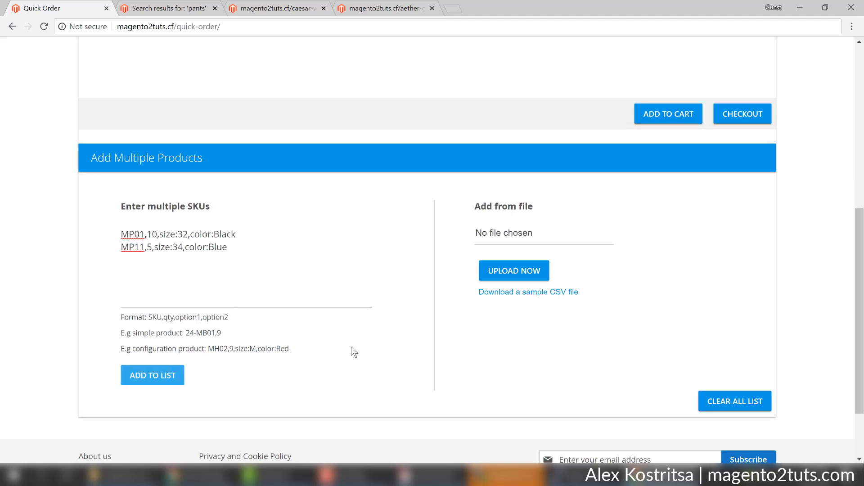
Add the Caesar and Aether pants from the Quick Order list to the cart and open the cart.
scroll(356, 349, "up", 5)
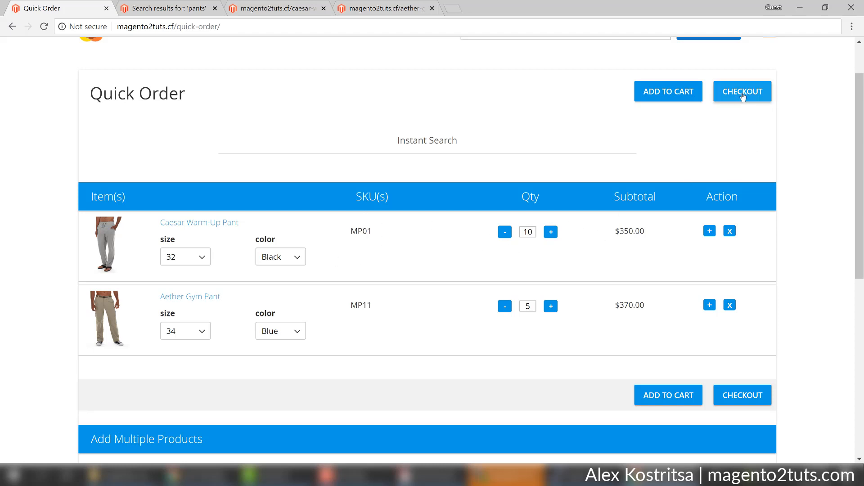
left_click(678, 92)
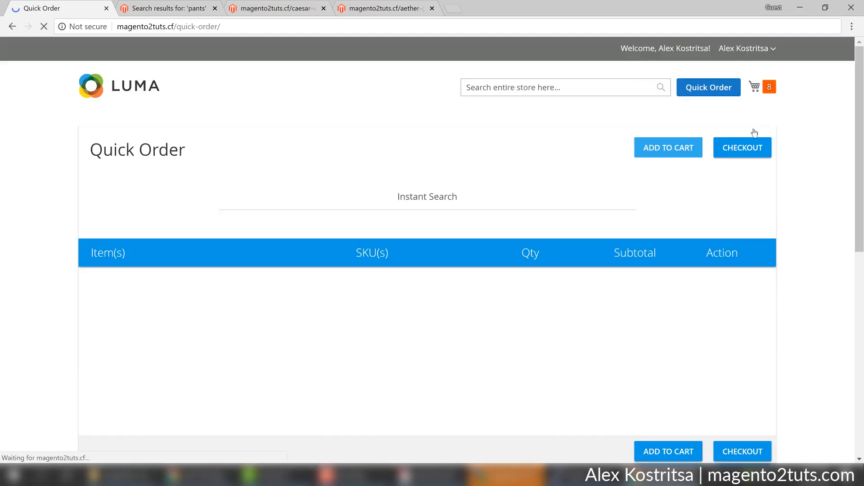
left_click(767, 89)
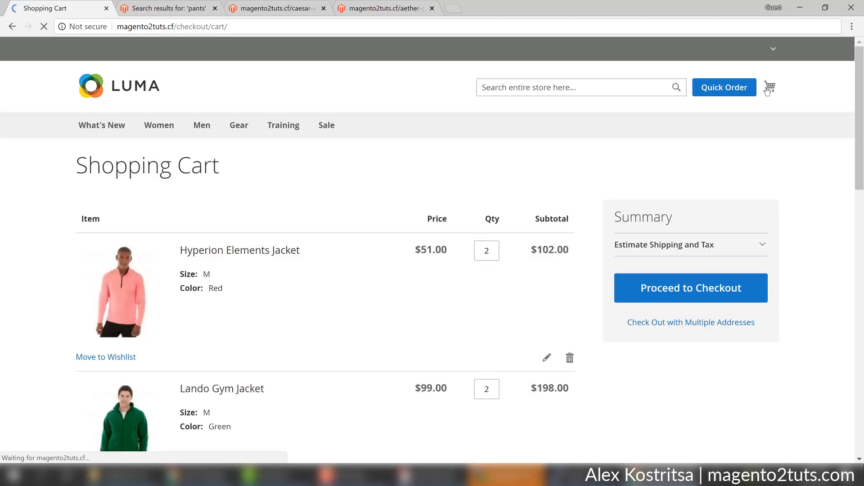
Review the Caesar and Aether pants rows in the shopping cart, then go back to Quick Order.
scroll(763, 246, "down", 3)
scroll(760, 242, "down", 12)
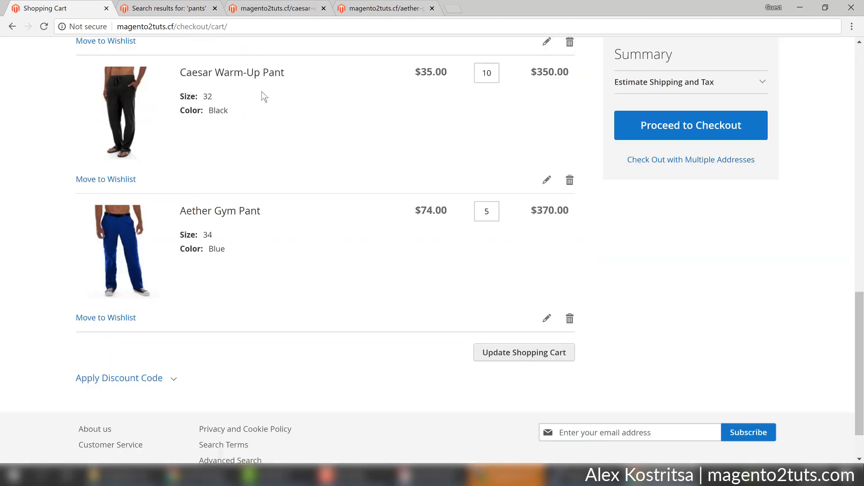
scroll(377, 272, "up", 15)
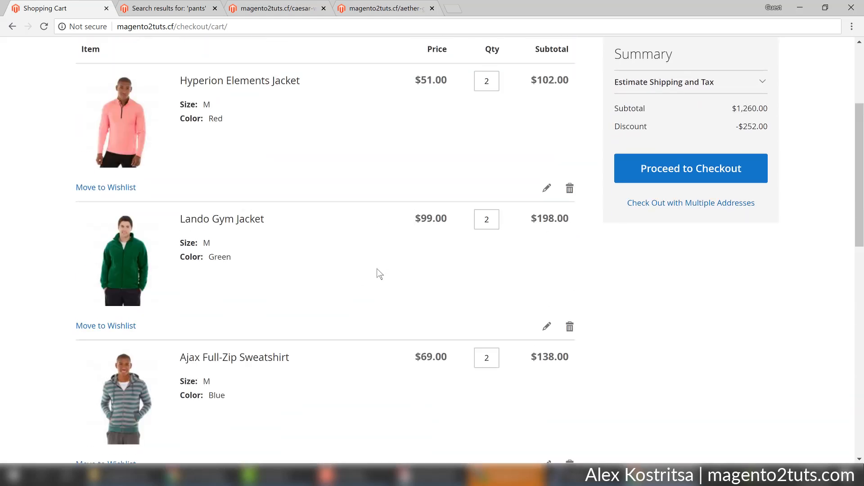
scroll(372, 269, "up", 2)
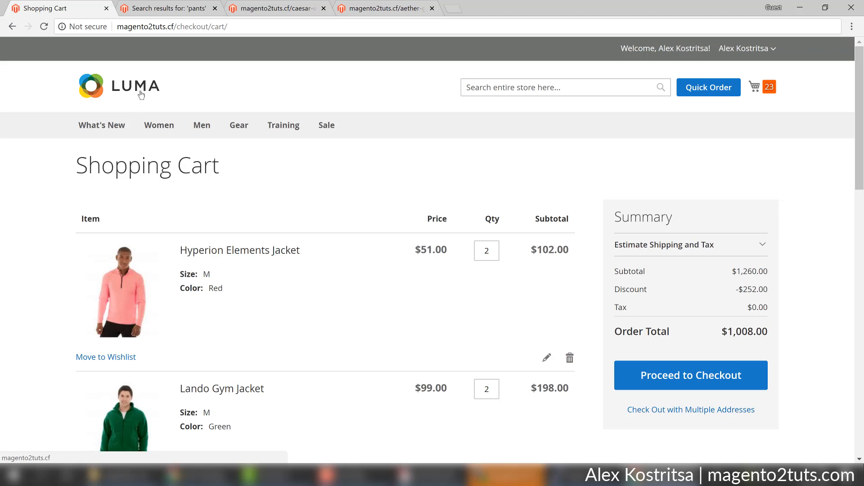
left_click(720, 88)
scroll(456, 269, "down", 8)
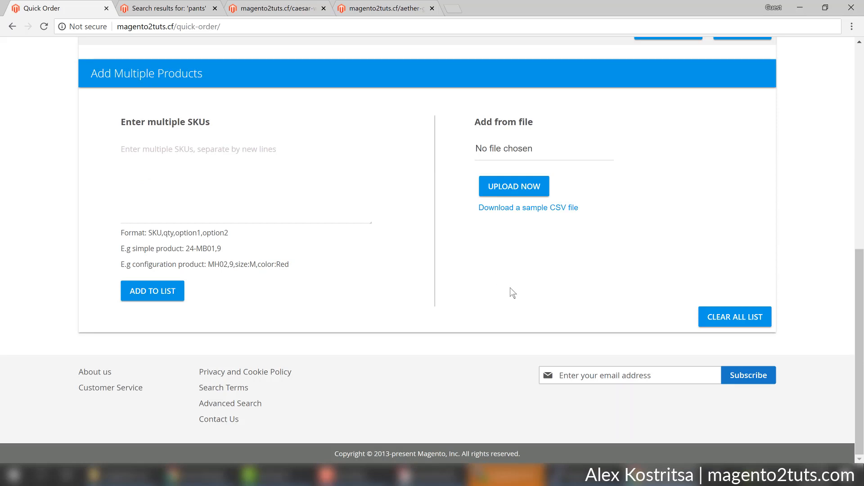
Download the Quick Order sample CSV and reveal mageplaza_qod_sample_csv in the Downloads folder.
scroll(513, 297, "up", 1)
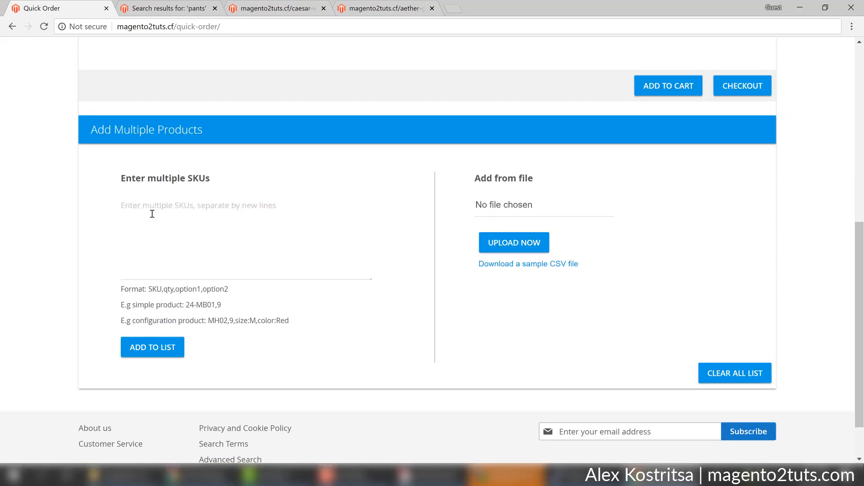
left_click(542, 270)
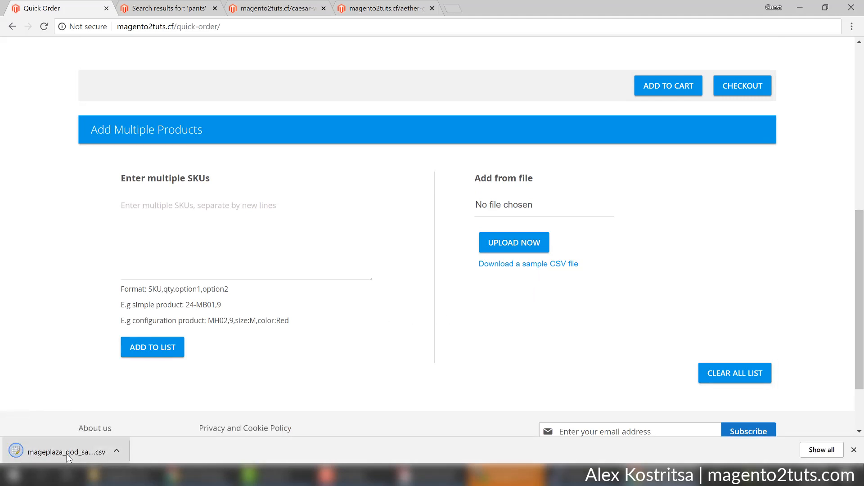
right_click(67, 454)
left_click(102, 426)
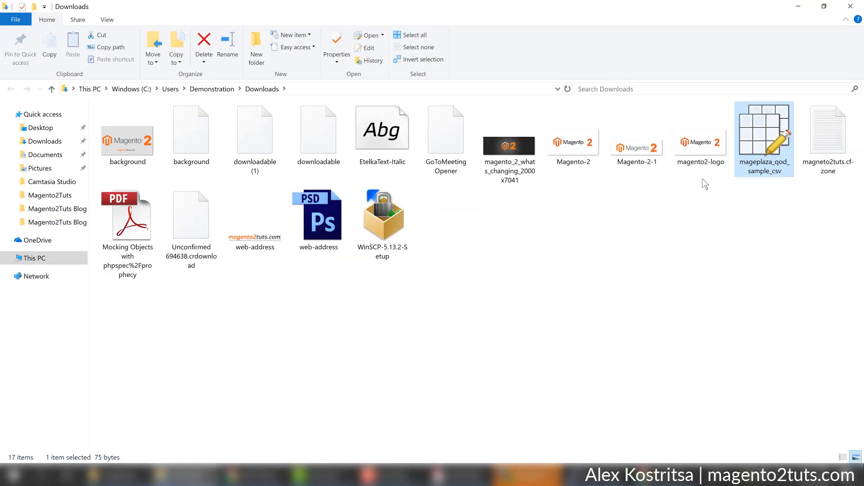
Minimize the open windows, drag mageplaza_qod_sample_csv onto the desktop, and close Downloads.
left_click(824, 6)
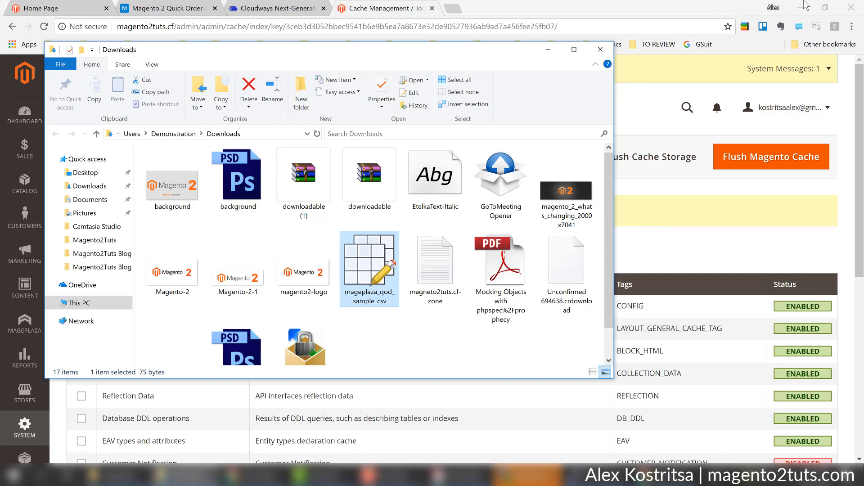
left_click(799, 7)
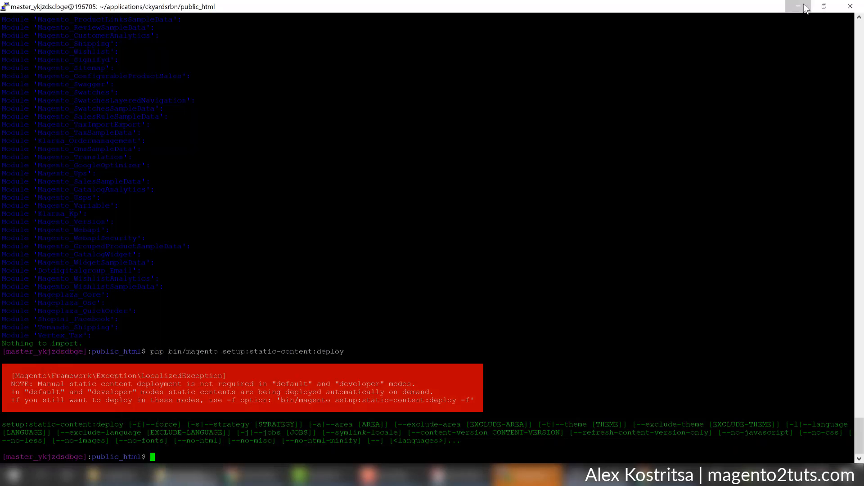
left_click(795, 8)
left_click(795, 8)
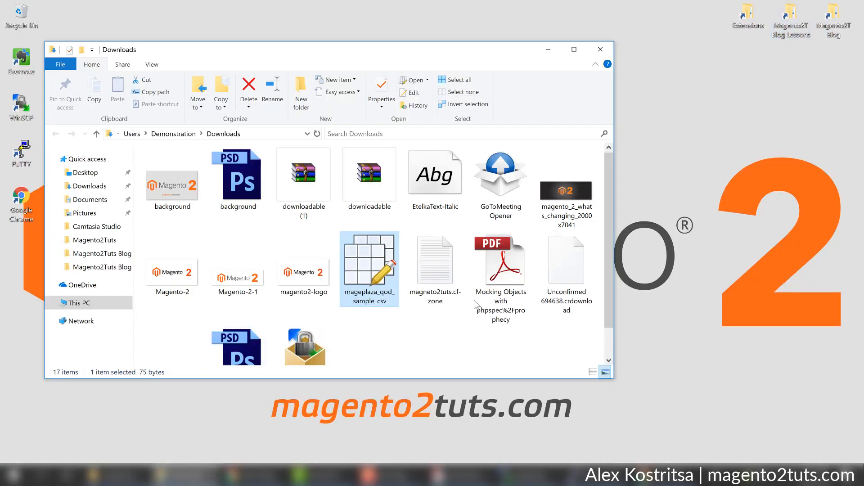
left_click_drag(353, 277, 20, 280)
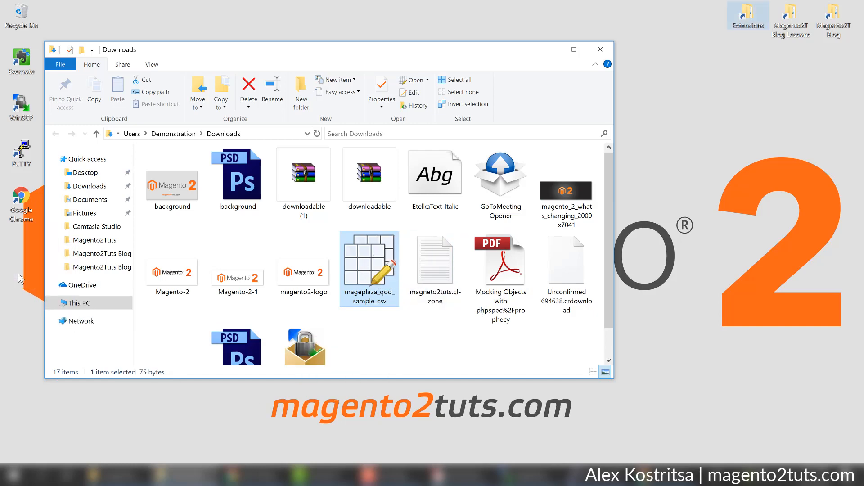
left_click(590, 55)
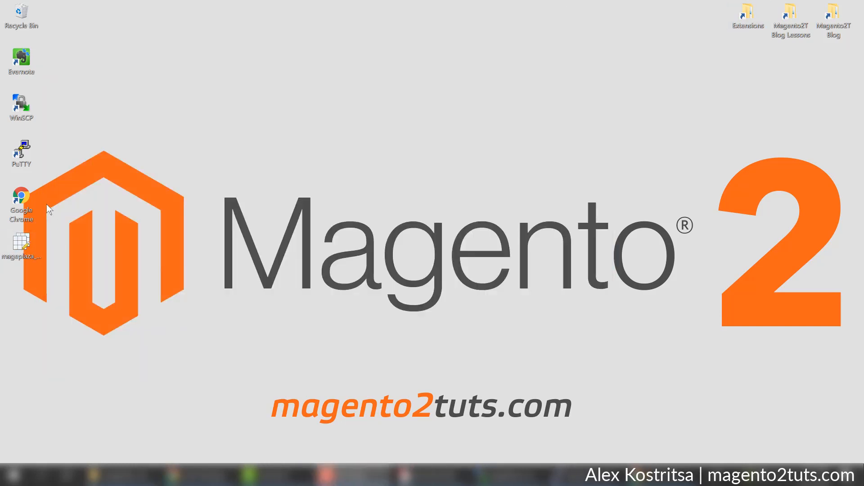
Open mageplaza_qod_sample_csv.csv in Ron's Editor, decline the new version, and maximize the window.
double_click(28, 239)
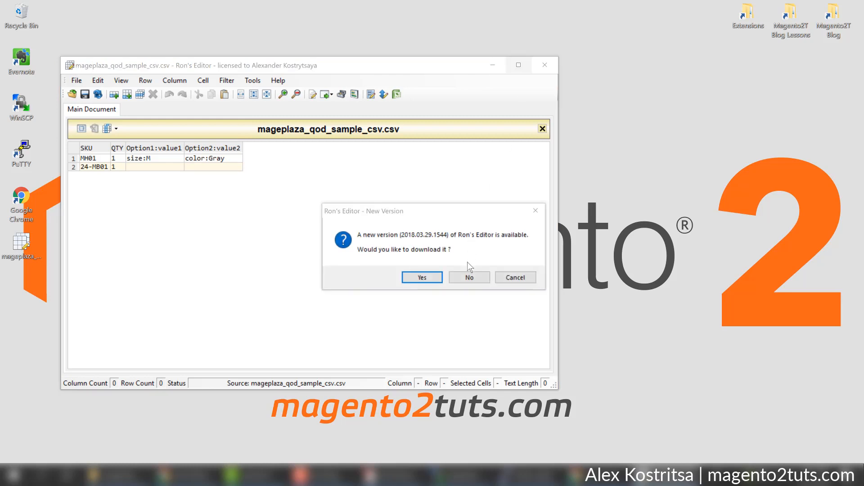
left_click(467, 273)
left_click(519, 65)
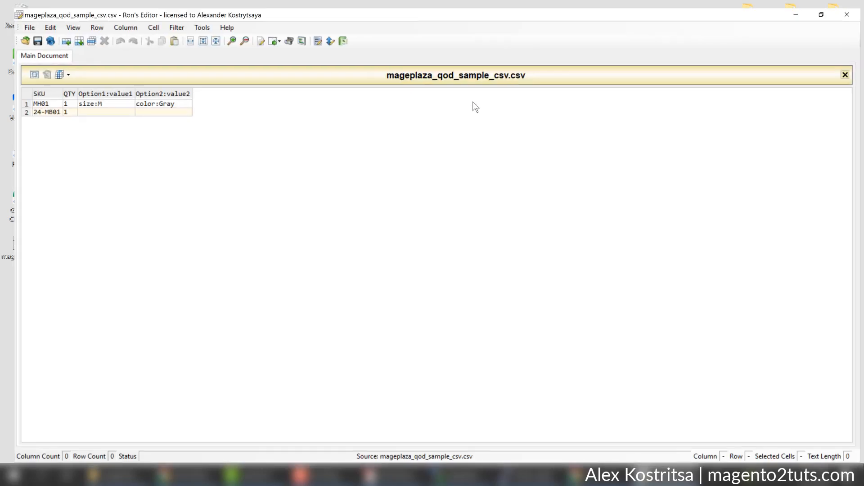
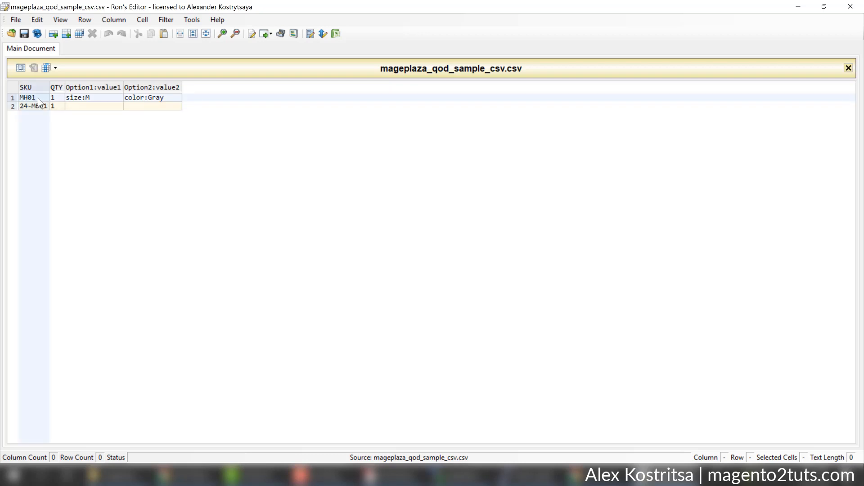
Switch from Ron's Editor to the storefront Quick Order window, hiding the admin Cache Management window.
left_click(183, 476)
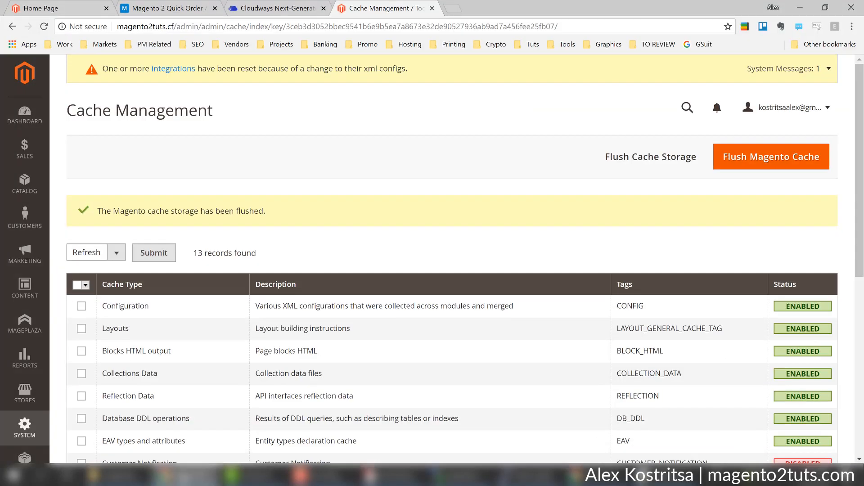
left_click(183, 476)
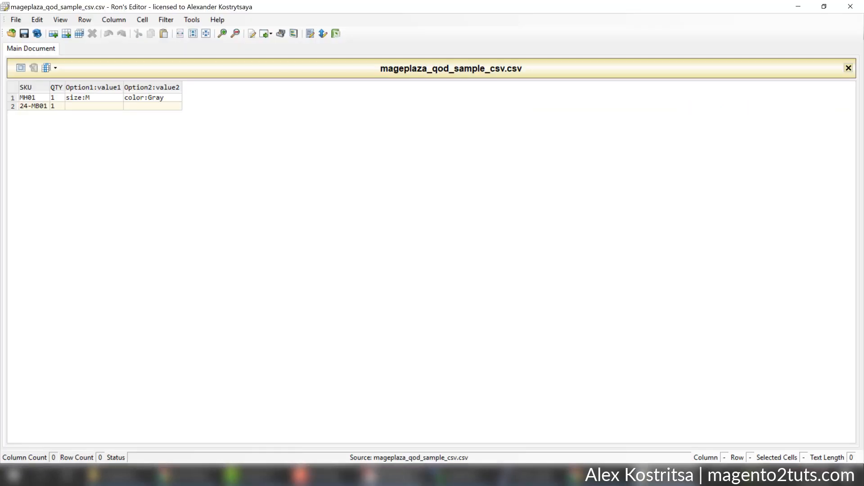
left_click(593, 477)
scroll(529, 216, "up", 8)
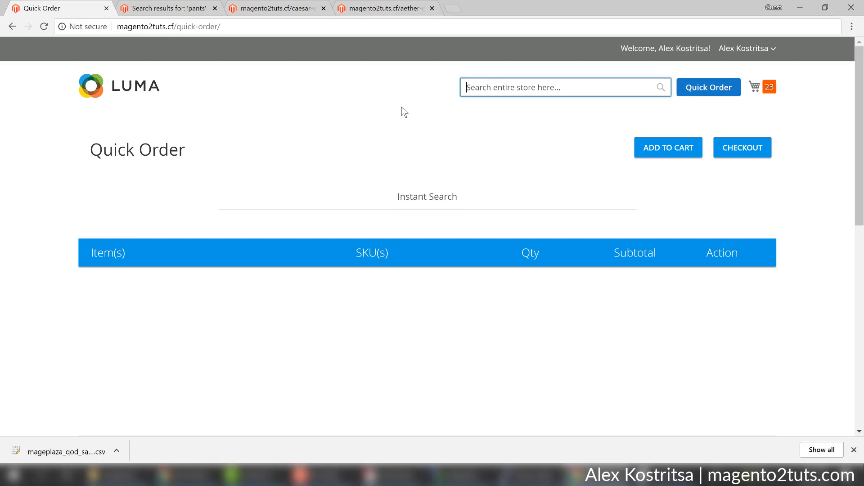
Go to the Luma home page, detour through the pants promotion, and return home.
left_click(128, 85)
scroll(417, 321, "down", 7)
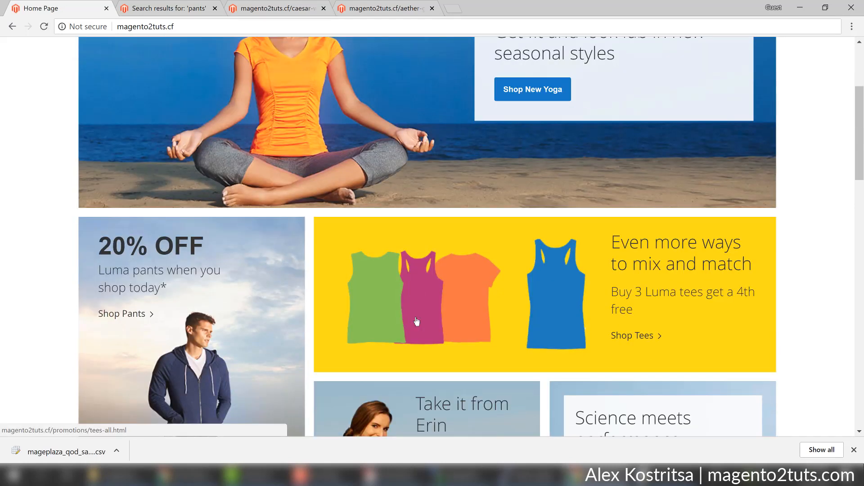
left_click(239, 245)
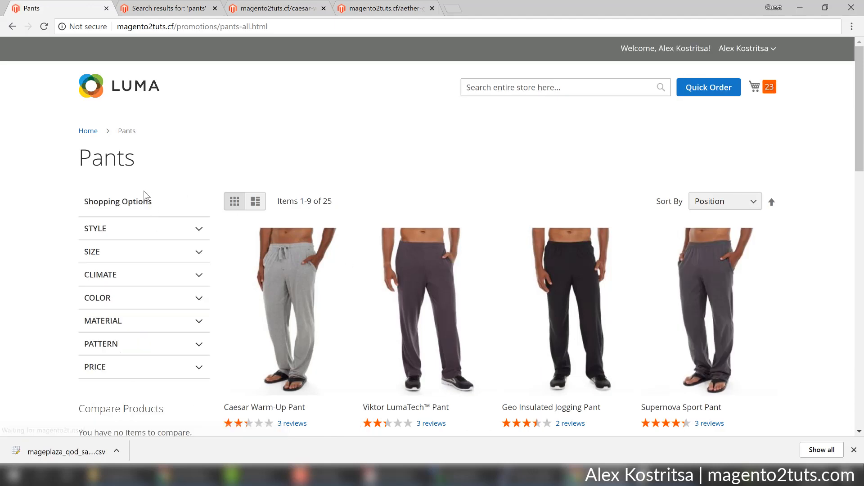
left_click(88, 131)
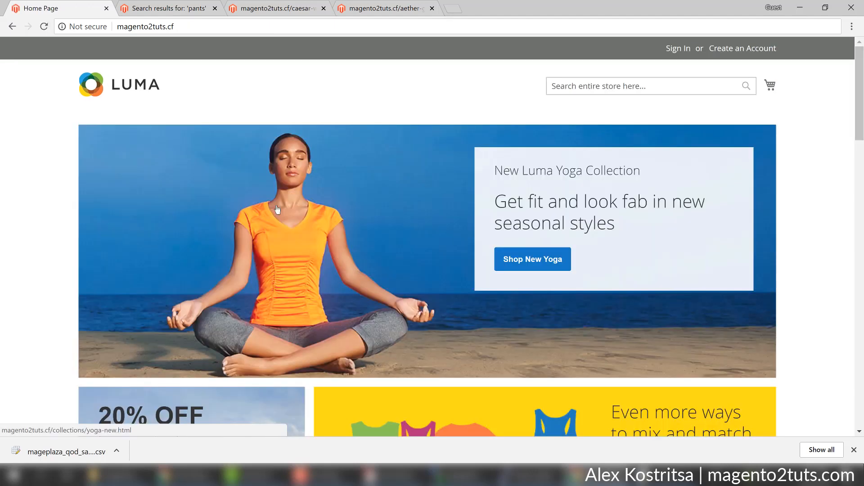
scroll(291, 212, "down", 4)
scroll(292, 213, "down", 5)
scroll(311, 212, "up", 3)
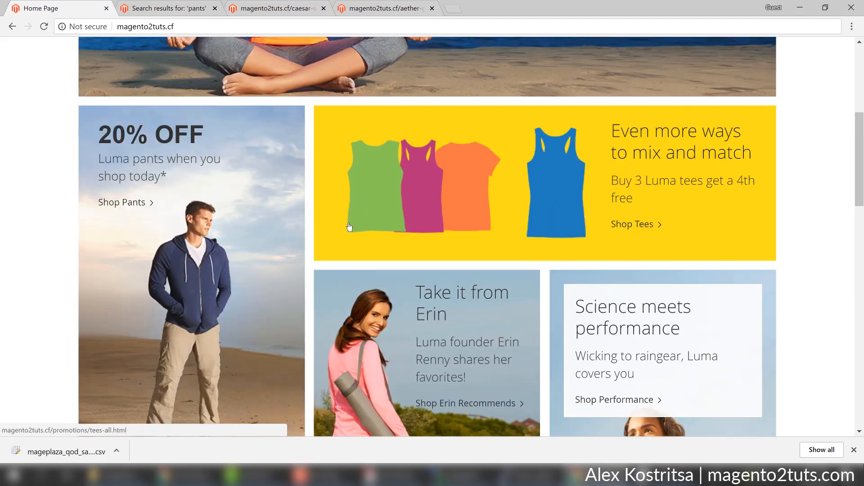
scroll(347, 227, "down", 5)
scroll(350, 226, "down", 8)
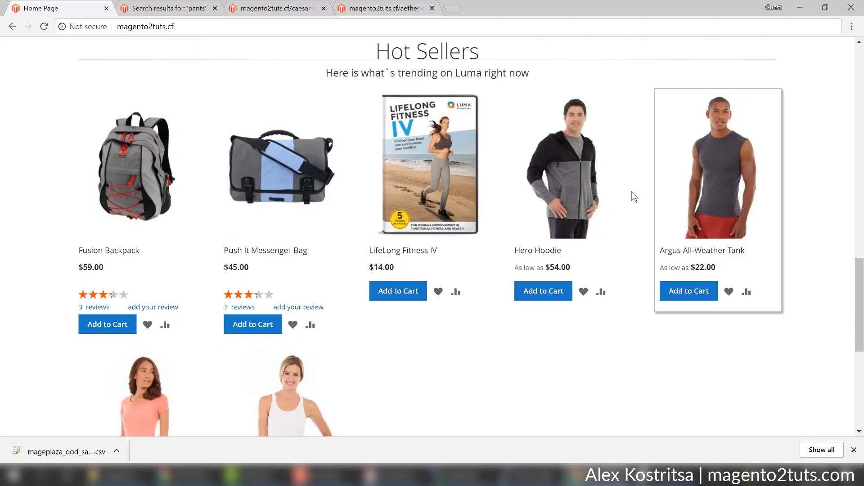
Open Hero Hoodie and Argus All-Weather Tank from Hot Sellers in new tabs, viewing the Hero Hoodie.
middle_click(595, 198)
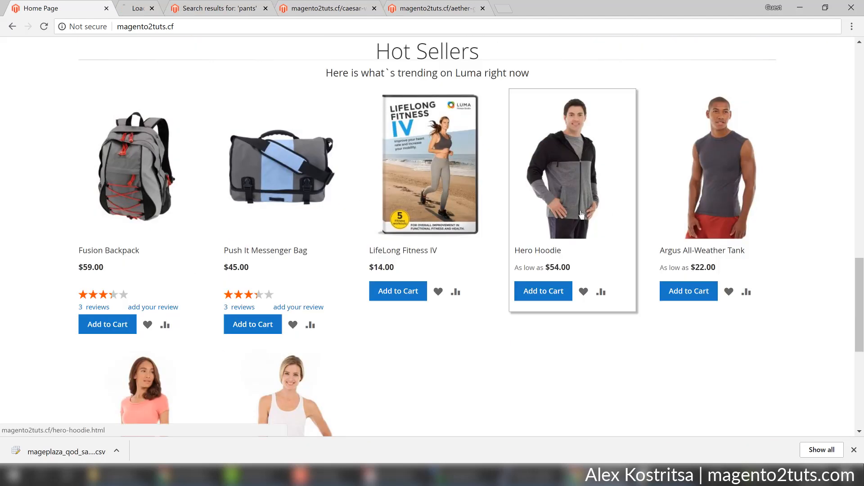
scroll(584, 219, "down", 3)
scroll(583, 218, "down", 2)
scroll(583, 219, "up", 4)
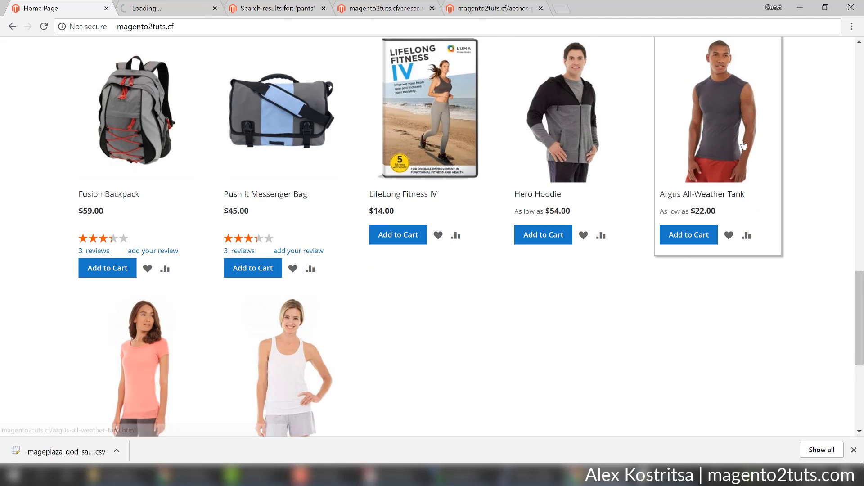
middle_click(734, 161)
scroll(734, 161, "up", 3)
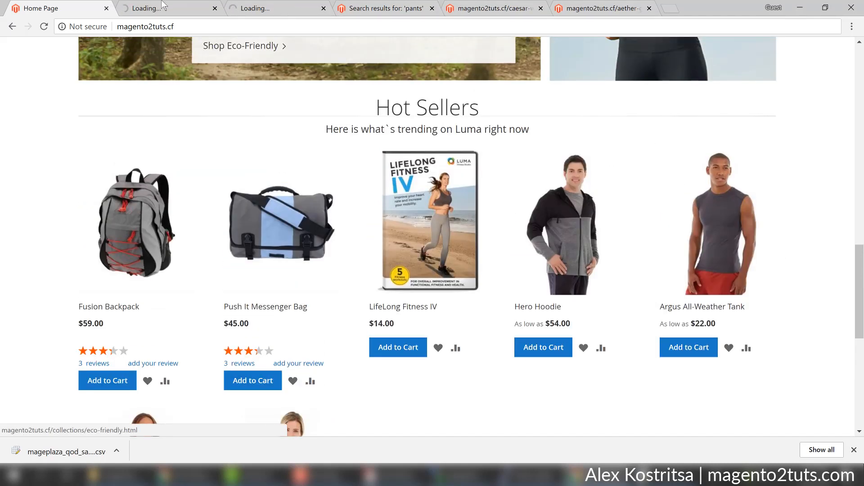
left_click(175, 6)
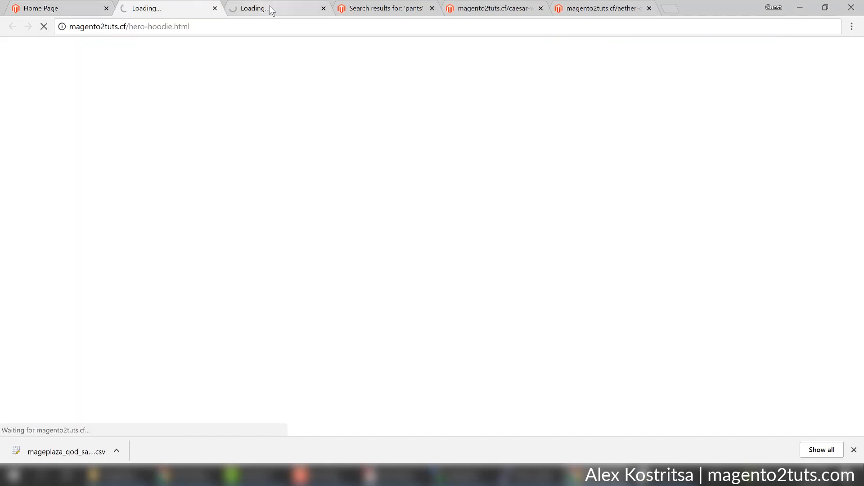
Copy the Hero Hoodie's SKU MH07 into the CSV's row 1 SKU cell.
left_click(269, 6)
left_click(163, 8)
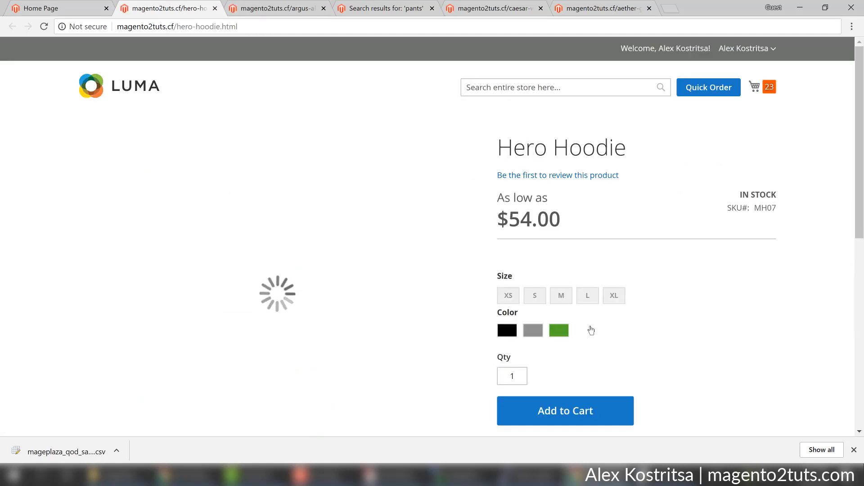
left_click_drag(776, 208, 756, 209)
key("ctrl+c")
left_click(664, 473)
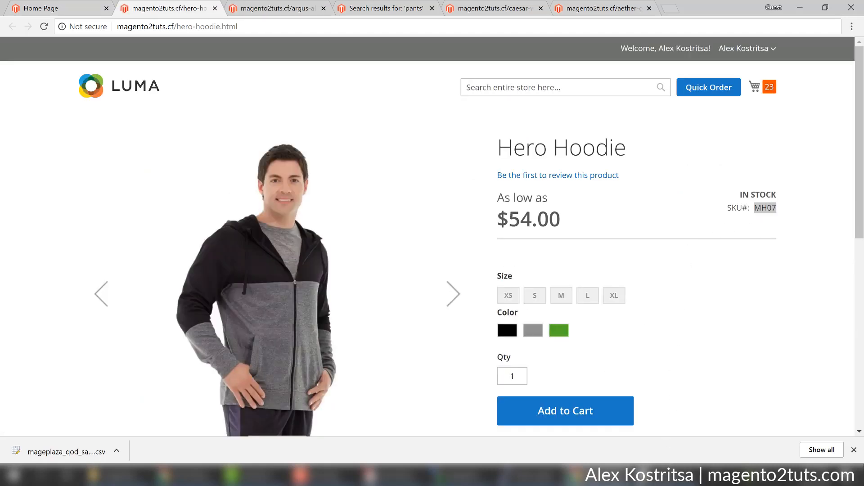
left_click(26, 96)
key("ctrl+v")
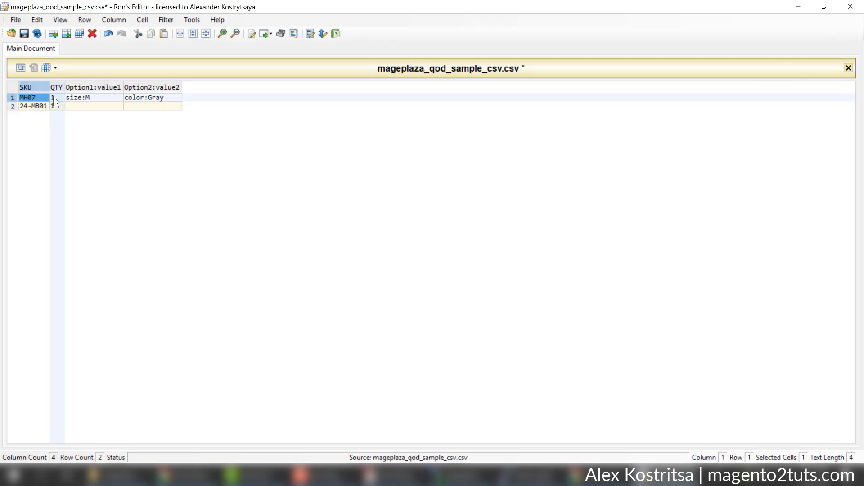
Select size L and colour Green on the Hero Hoodie page.
left_click(799, 6)
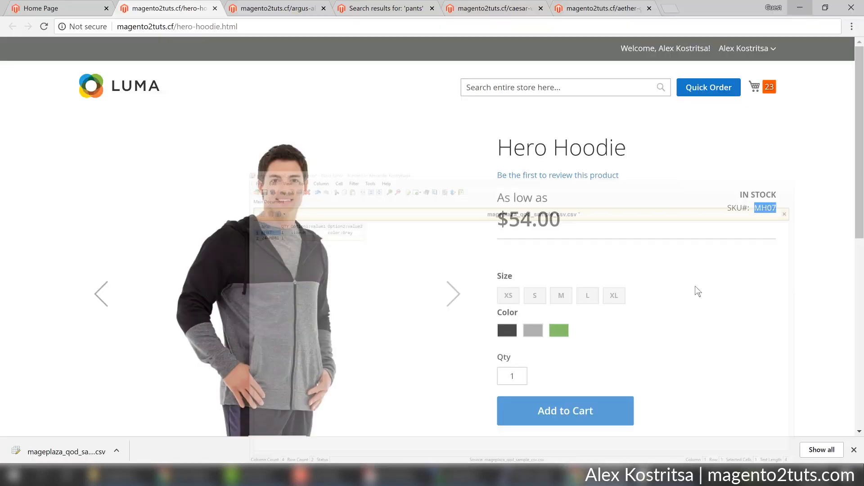
scroll(688, 290, "down", 1)
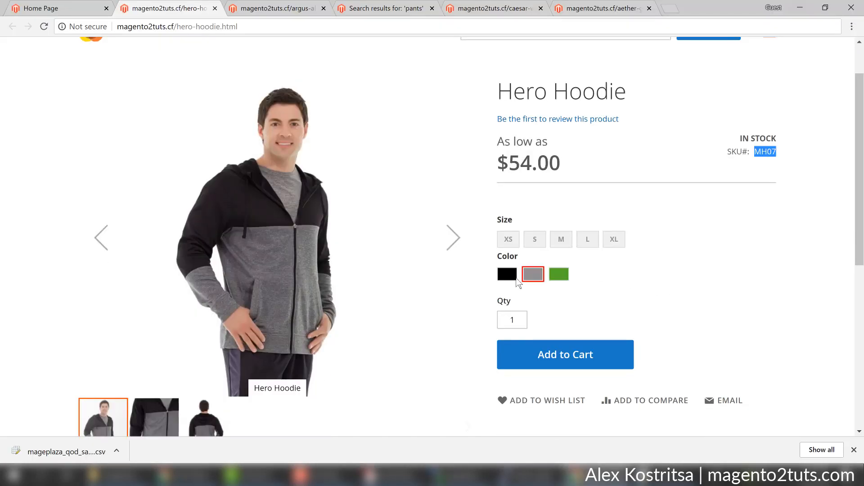
left_click(587, 240)
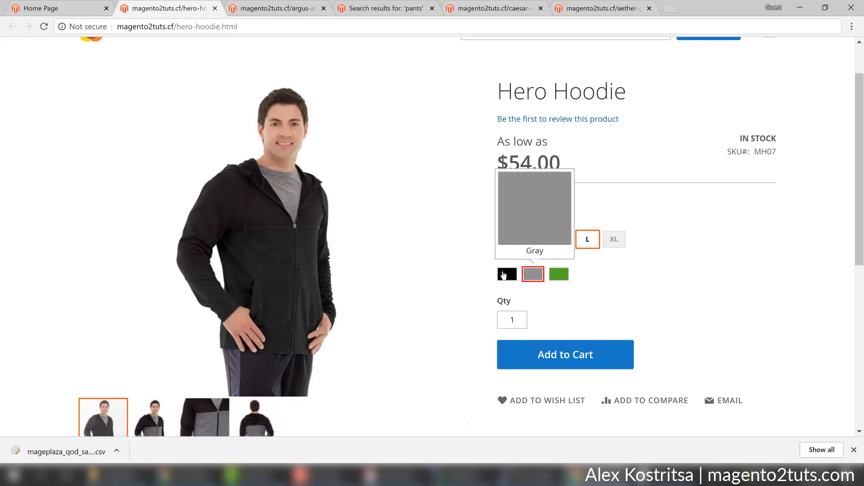
left_click(558, 273)
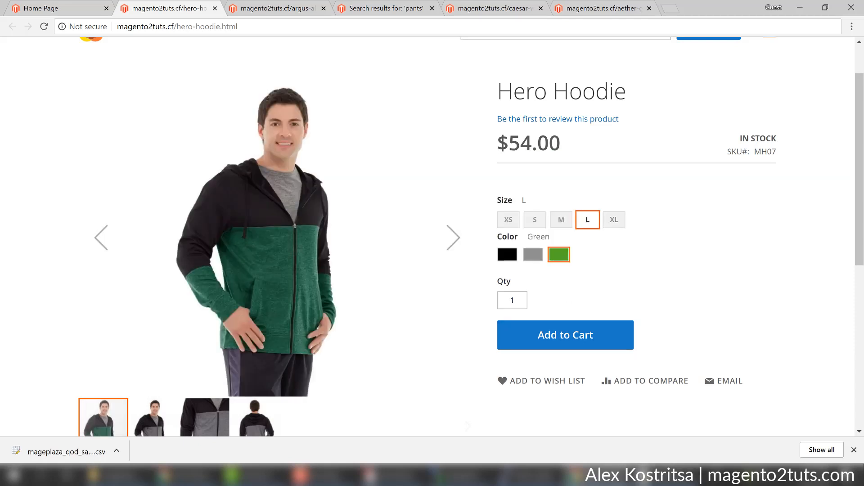
left_click(664, 475)
Change row 1's size:M option to size:L.
left_click(90, 104)
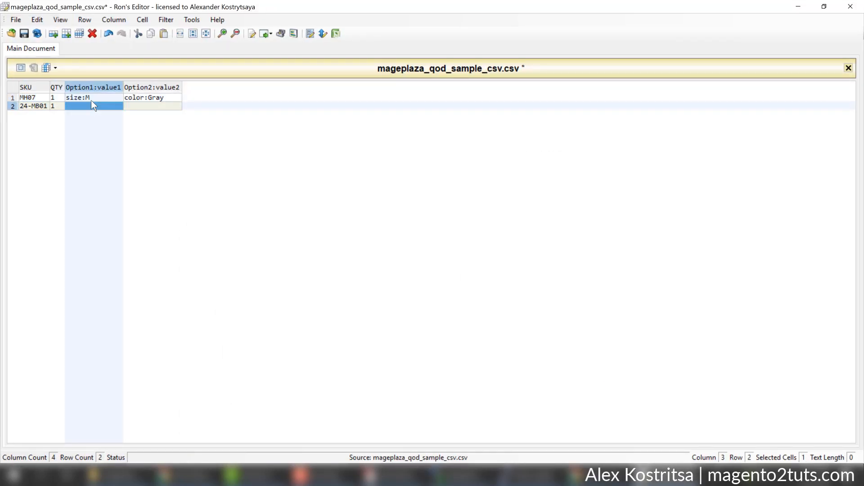
left_click(91, 97)
left_click(90, 96)
left_click(88, 99)
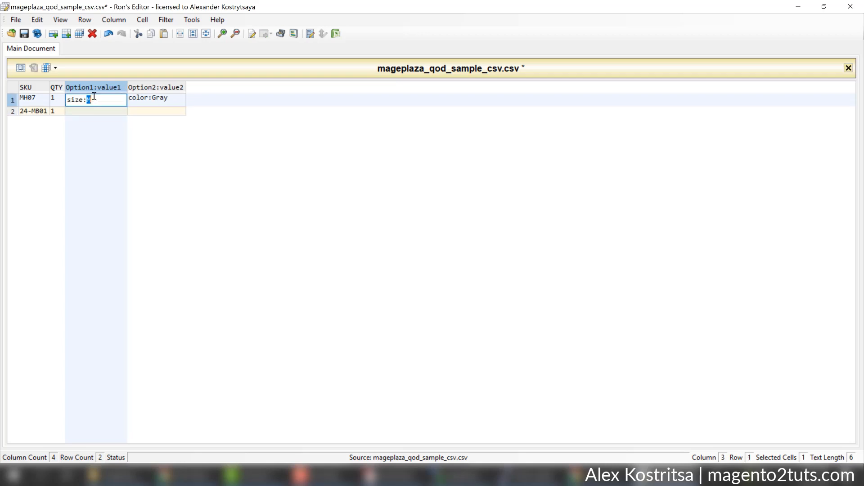
left_click(151, 102)
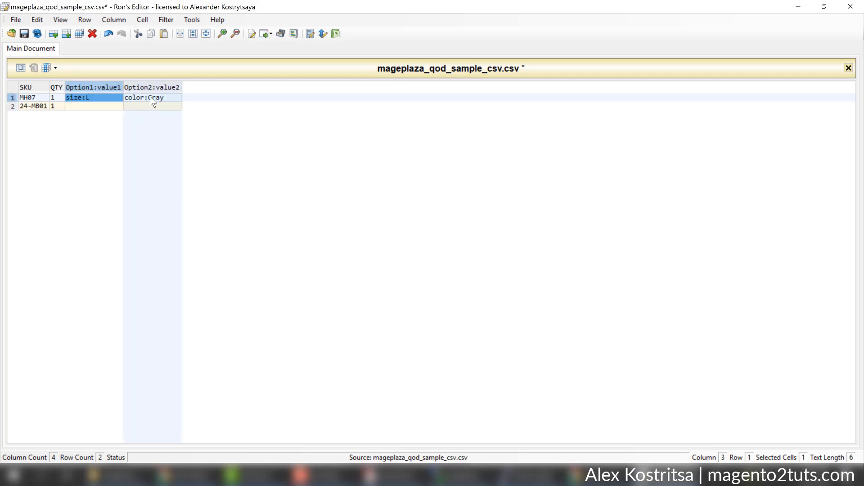
Change row 1's color:Gray option to color:Green, then go back to the Hero Hoodie page.
left_click(150, 99)
left_click(151, 99)
left_click(151, 100)
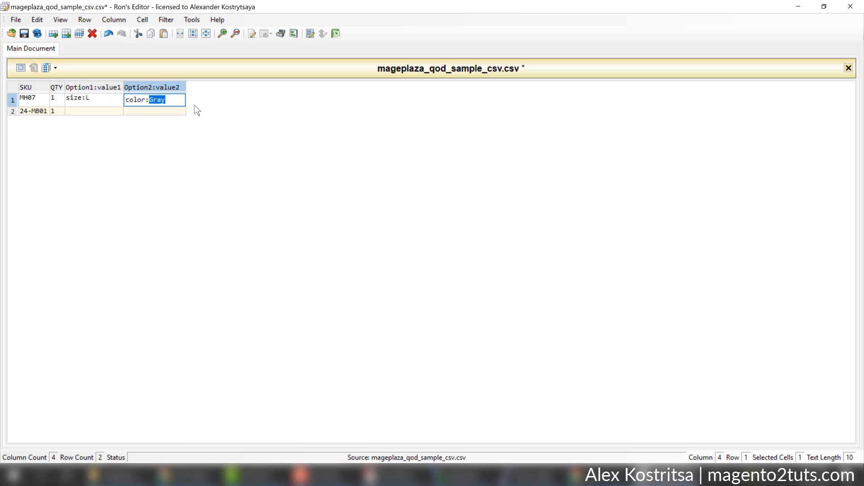
type("Green")
key("Return")
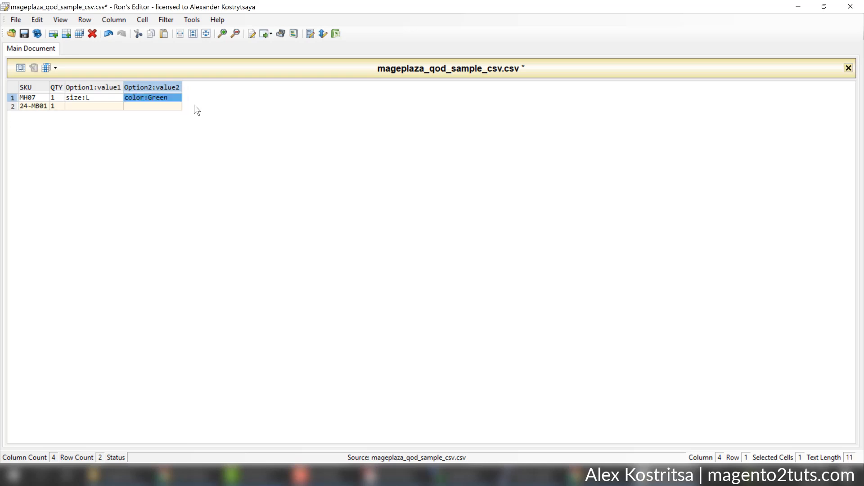
left_click(195, 478)
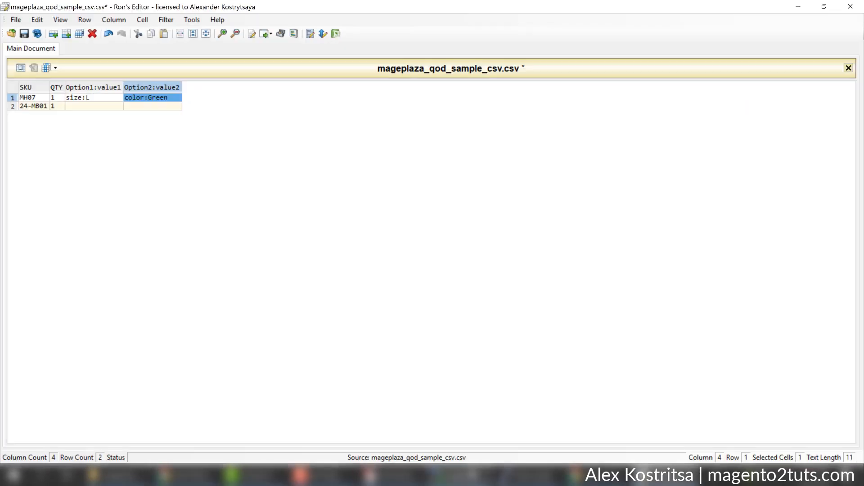
left_click(599, 476)
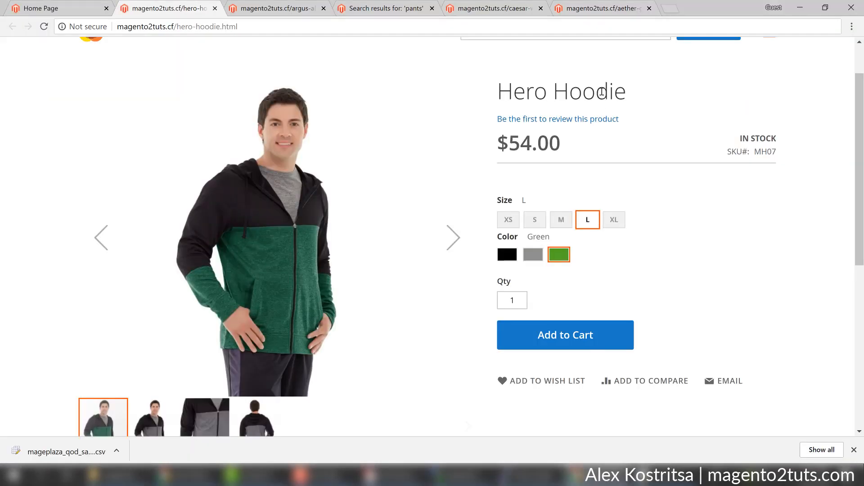
Select the Argus All-Weather Tank's SKU MT07 on its product page.
left_click(585, 8)
left_click(297, 6)
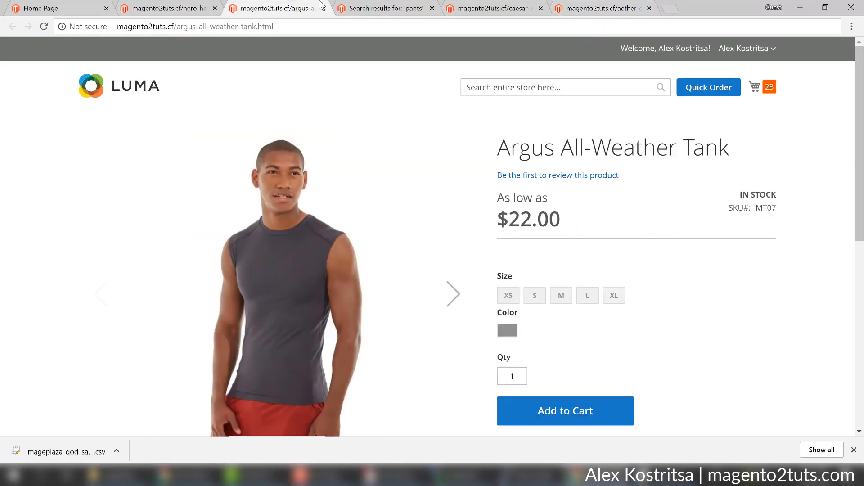
scroll(525, 212, "down", 1)
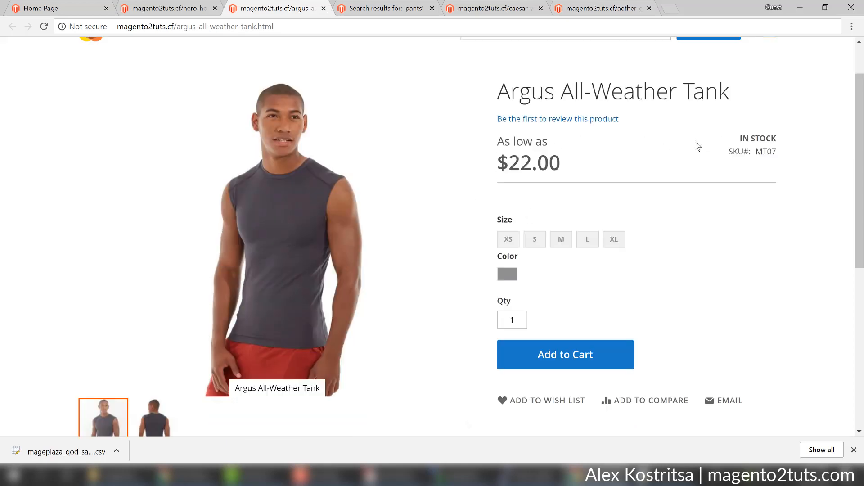
scroll(703, 189, "down", 1)
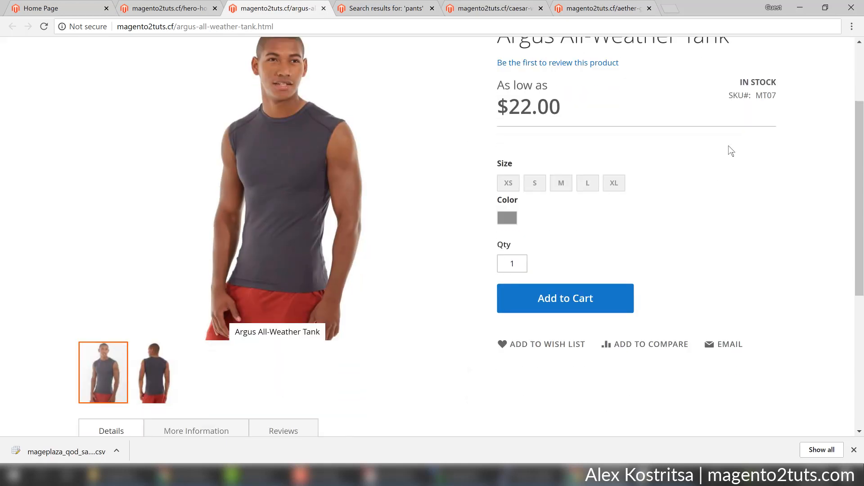
scroll(731, 151, "up", 1)
double_click(771, 152)
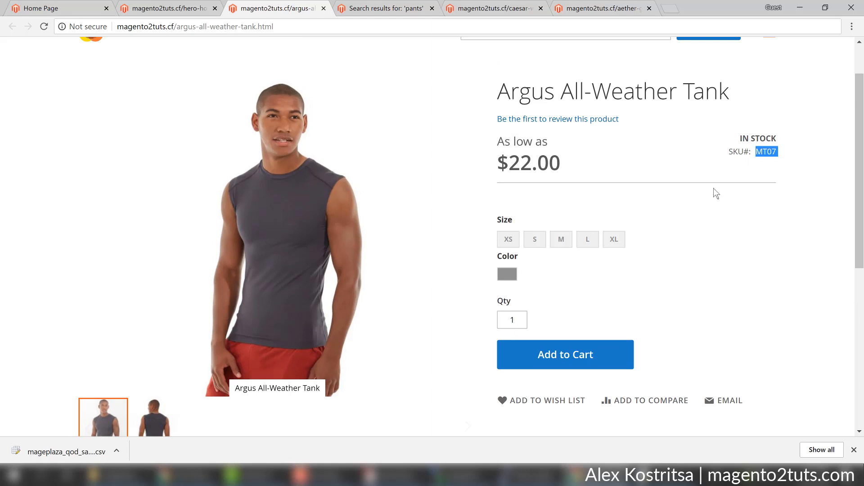
Enter size:L in row 2's first option cell.
key("alt+Tab")
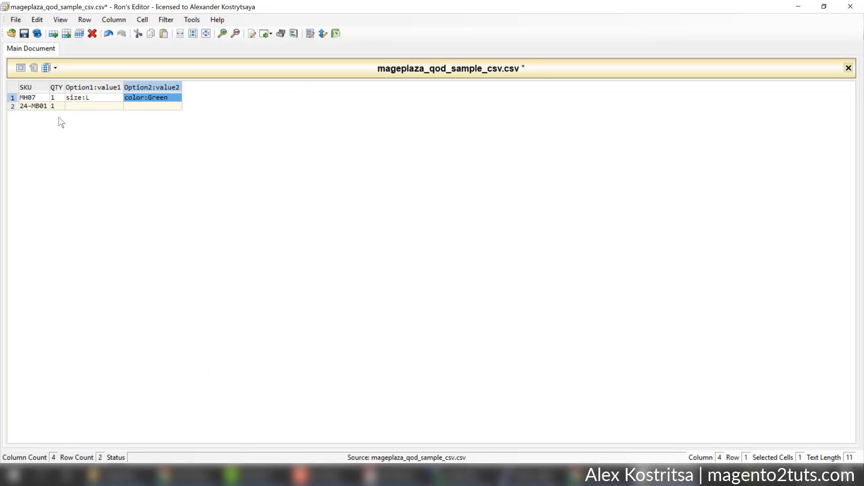
left_click(74, 108)
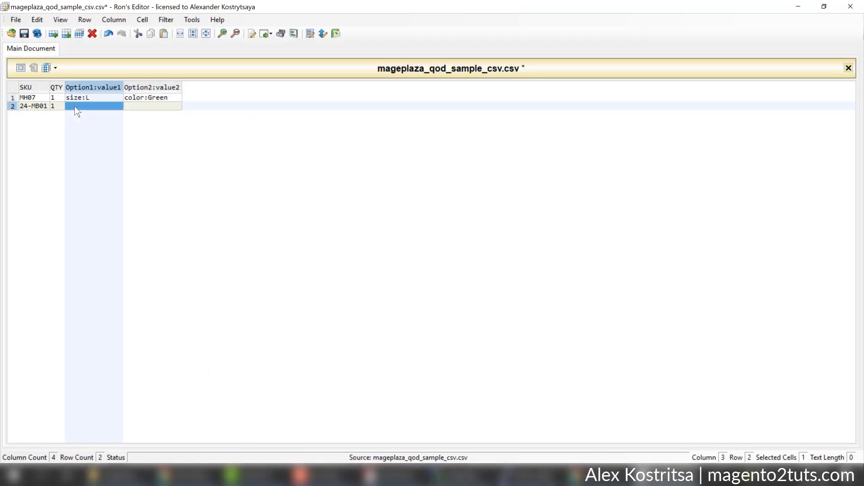
type("size:L")
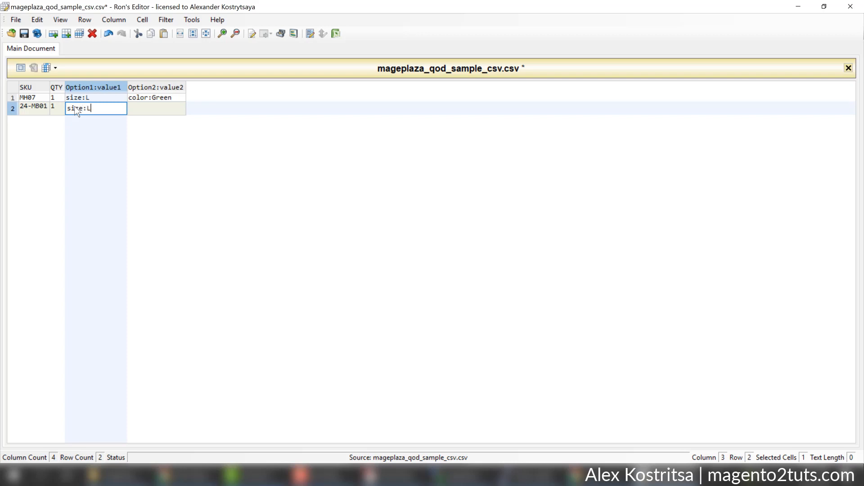
left_click(168, 112)
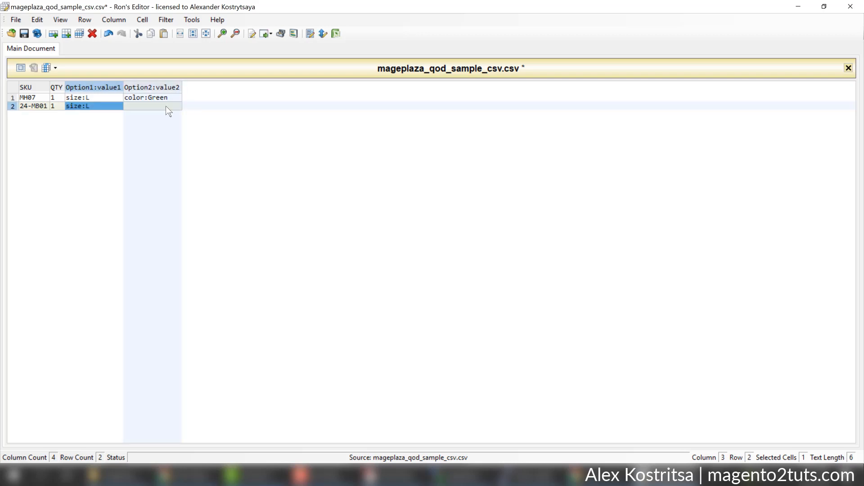
Copy SKU MT07 from the tank page for row 2's SKU cell.
left_click(29, 107)
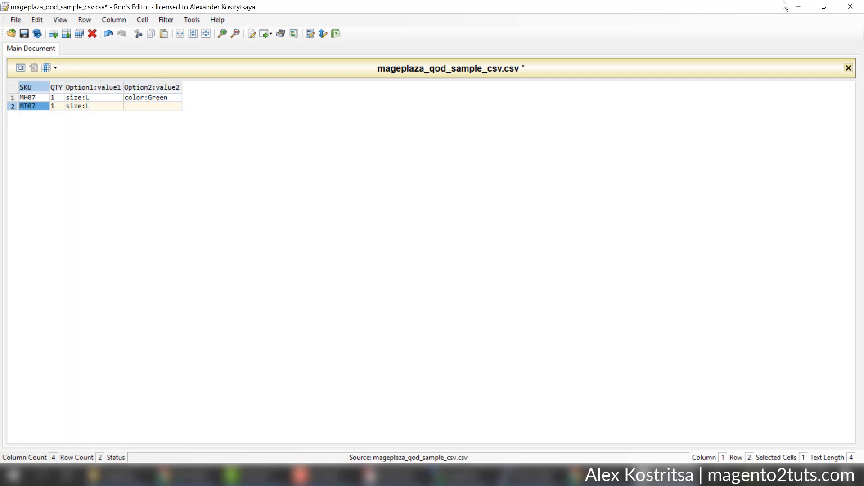
key("alt+Tab")
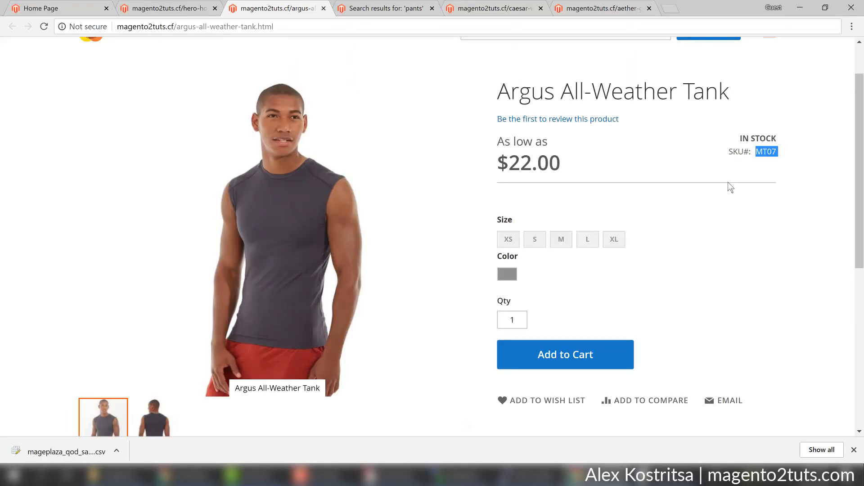
right_click(768, 149)
left_click(766, 154)
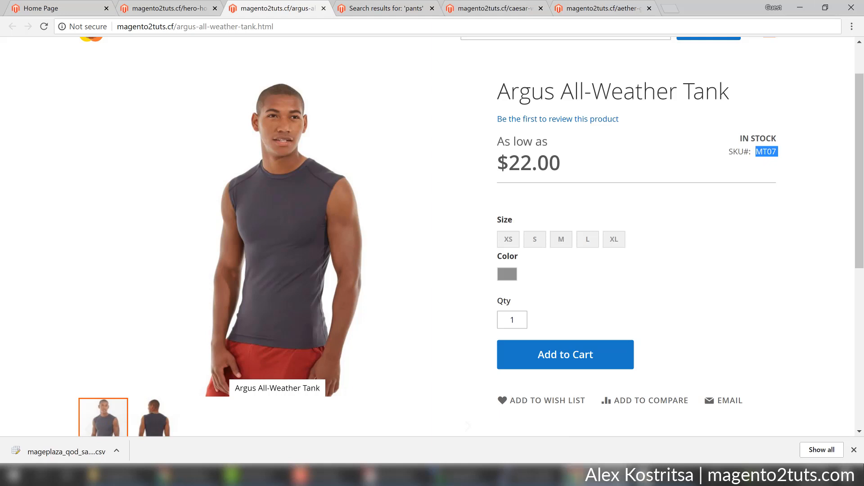
key("alt+Tab")
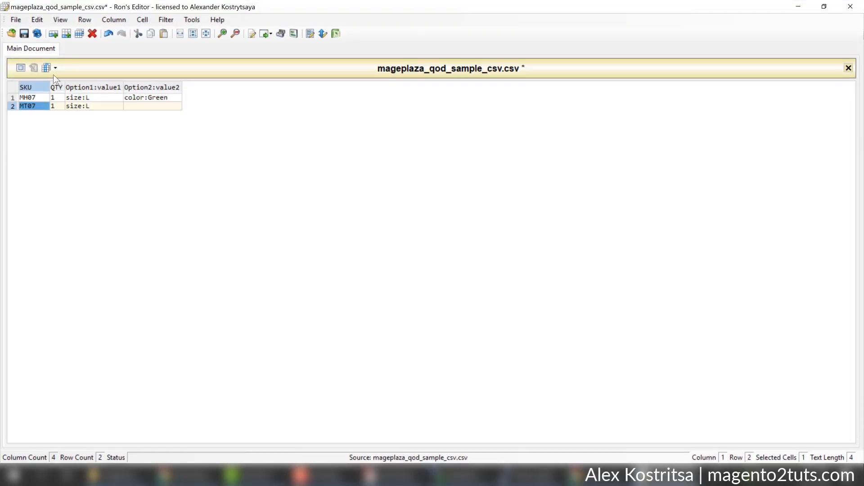
Set row 2's second option to color:Gray and save the CSV.
left_click(56, 106)
left_click(136, 106)
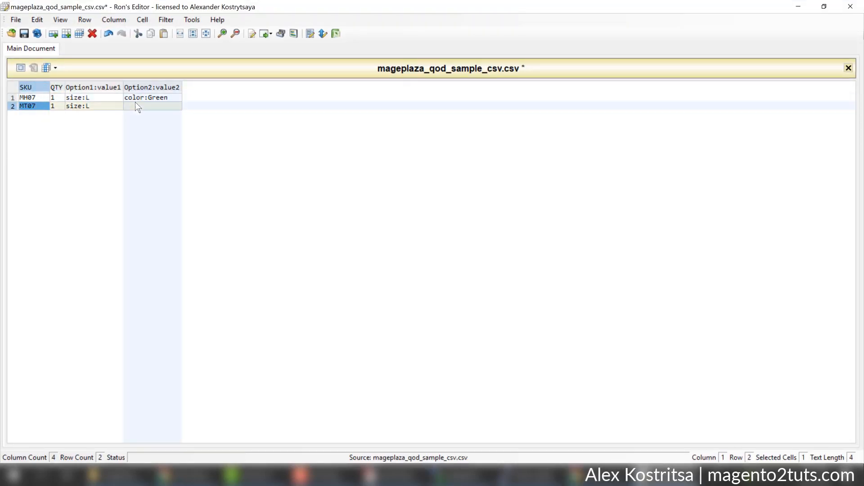
type("color")
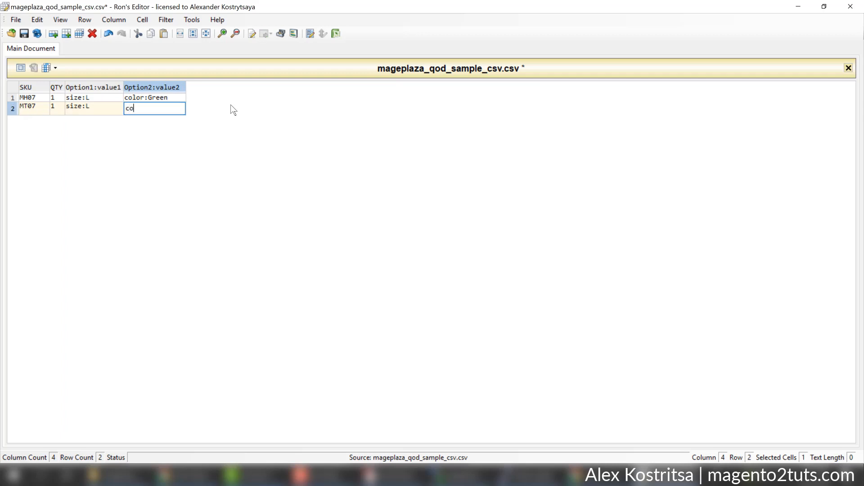
type(":Gray")
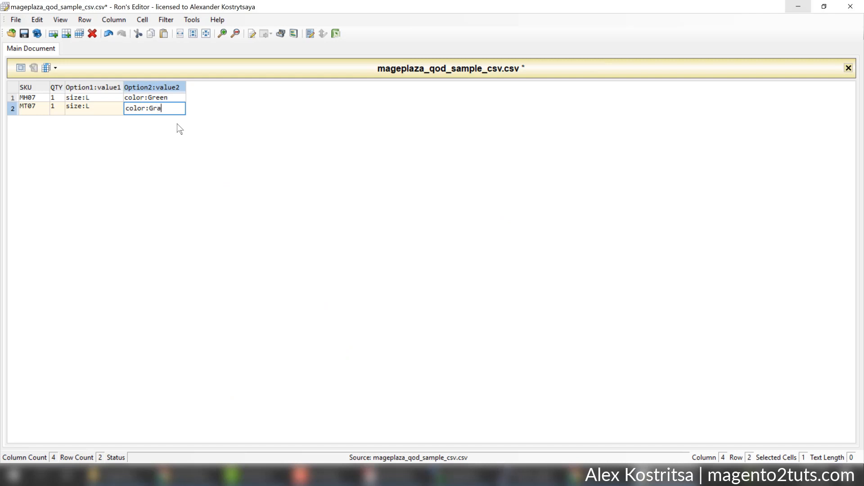
key("Return")
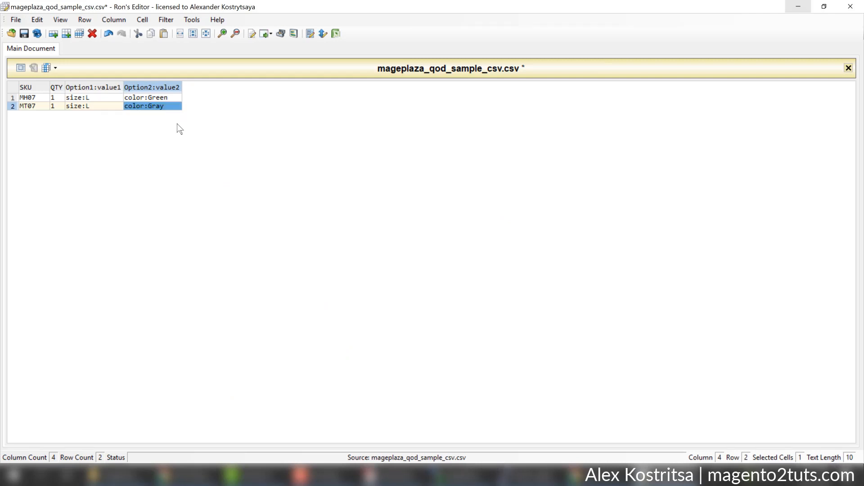
key("ctrl+s")
left_click(800, 7)
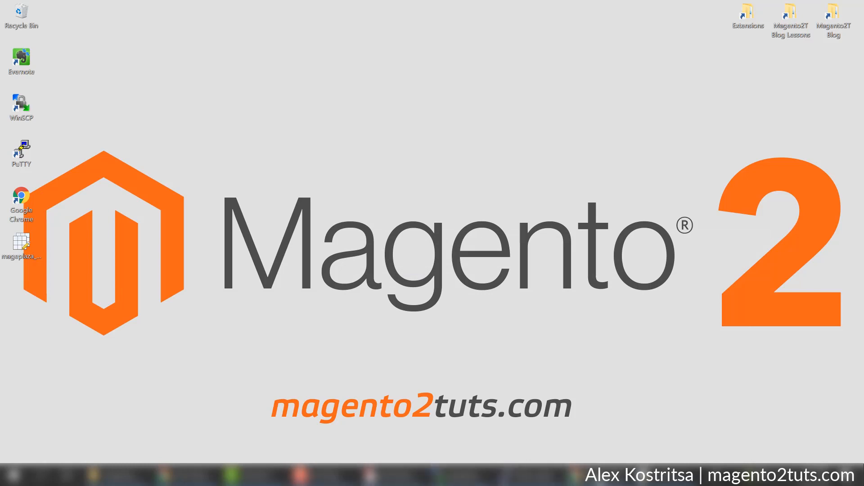
Cycle through the Hero Hoodie, Home Page, pants search, Caesar, Aether Gym Pant and Argus tabs.
left_click(587, 478)
left_click(153, 4)
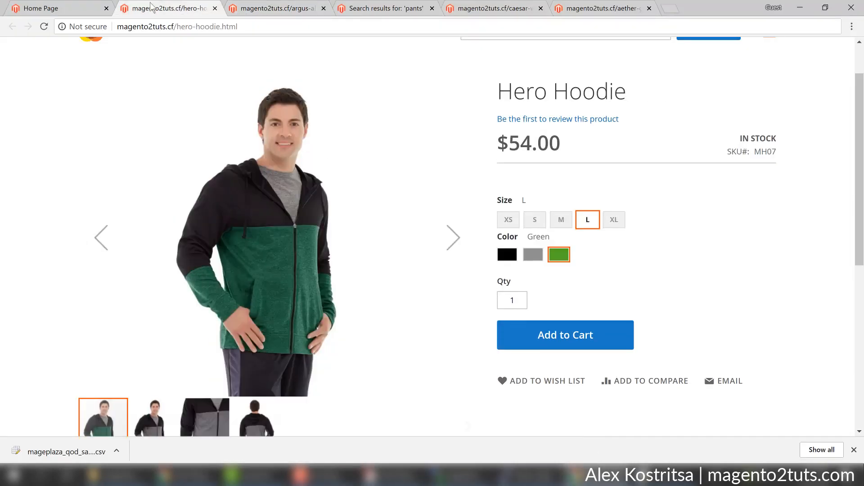
left_click(81, 5)
left_click(425, 6)
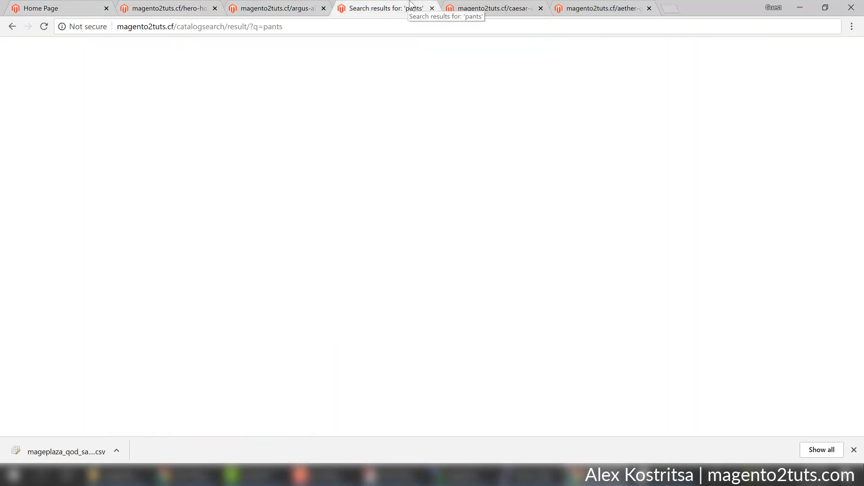
left_click(493, 7)
left_click(598, 6)
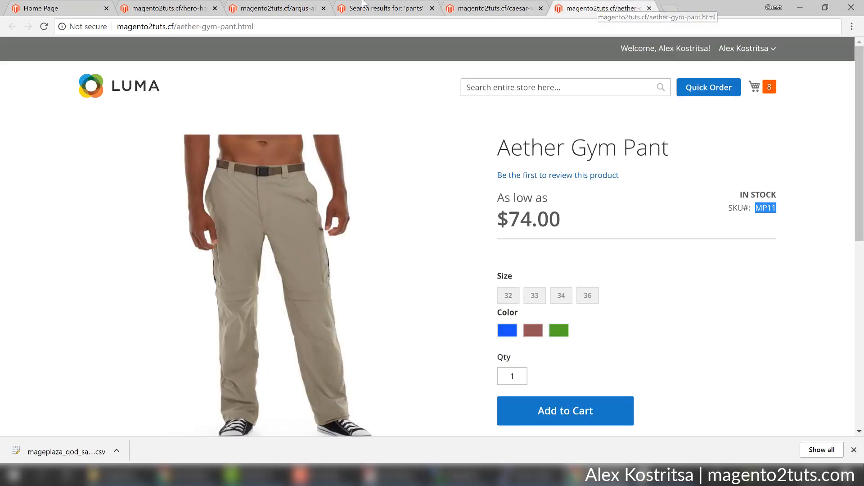
left_click(310, 6)
From the Home Page tab, open the customer's My Account dashboard.
left_click(189, 6)
left_click(93, 6)
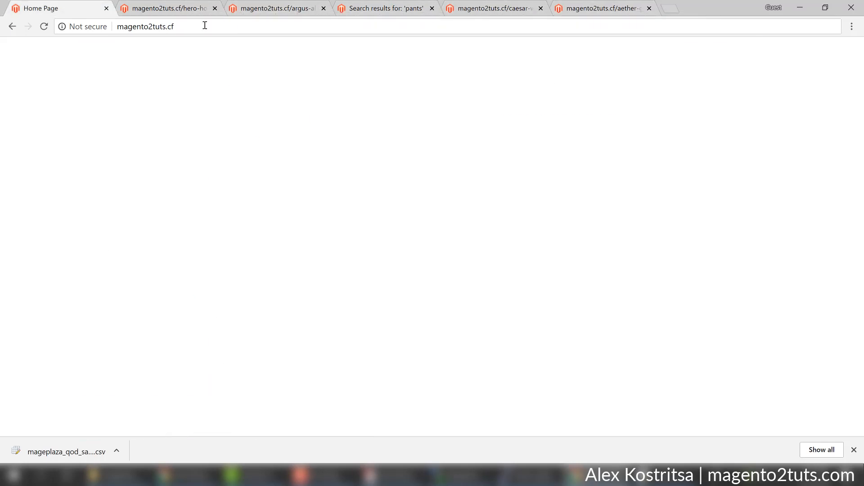
scroll(662, 166, "up", 8)
scroll(663, 168, "up", 5)
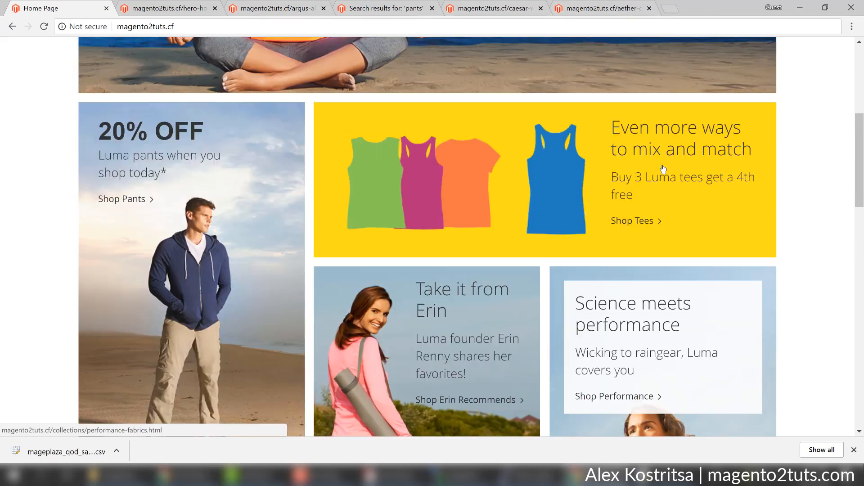
scroll(860, 90, "up", 3)
scroll(860, 42, "up", 3)
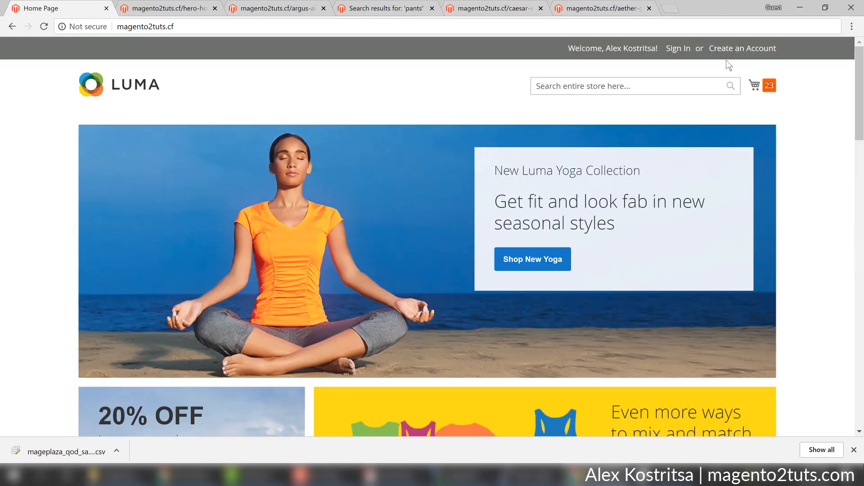
left_click(678, 48)
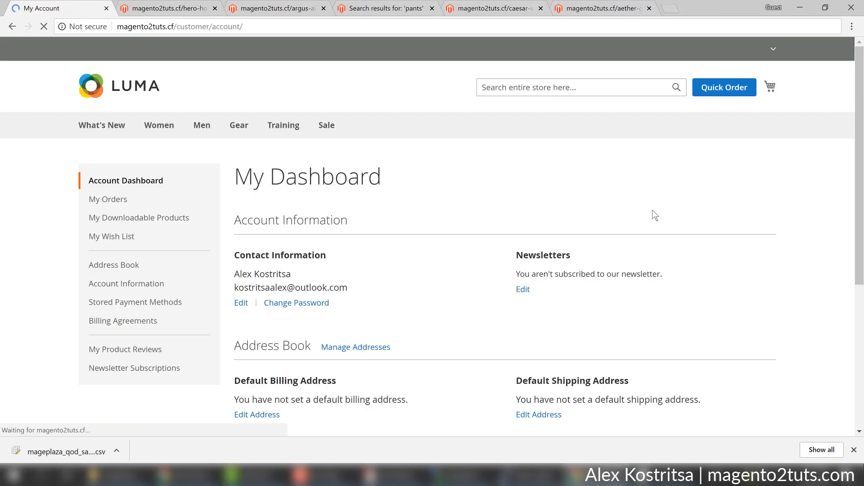
scroll(648, 218, "down", 3)
scroll(656, 180, "up", 3)
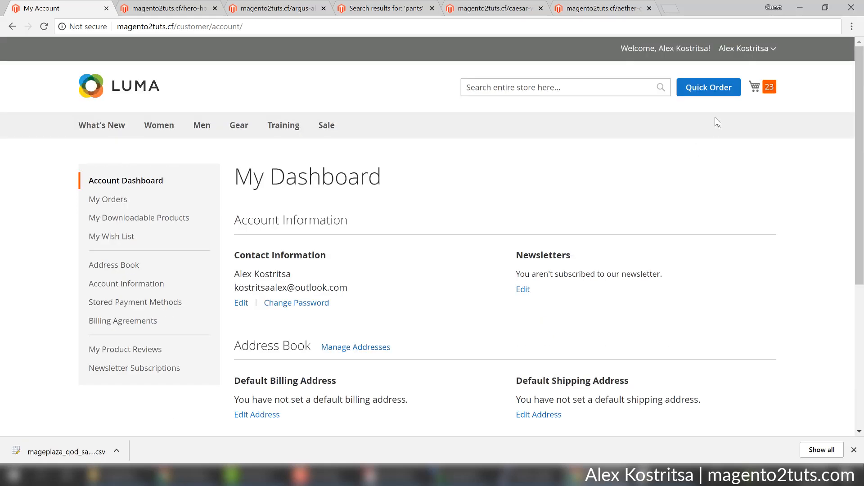
Open and close the minicart to check its six items totalling $1,260.00.
left_click(755, 86)
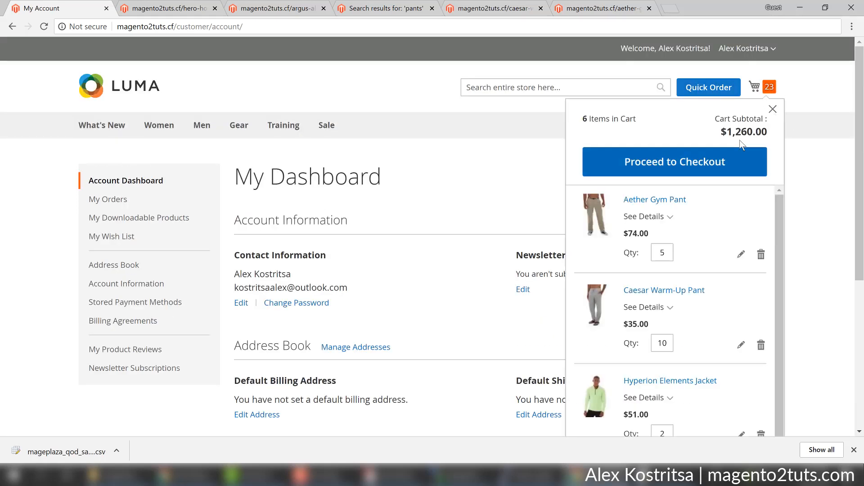
left_click(773, 109)
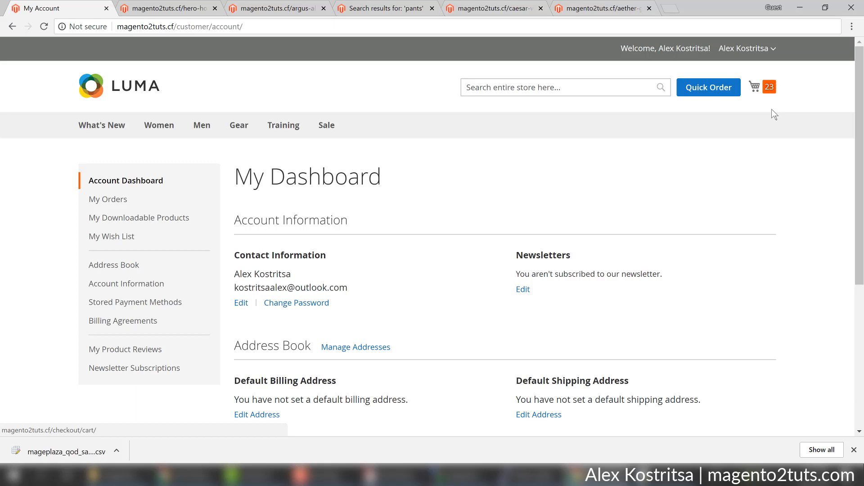
left_click(770, 90)
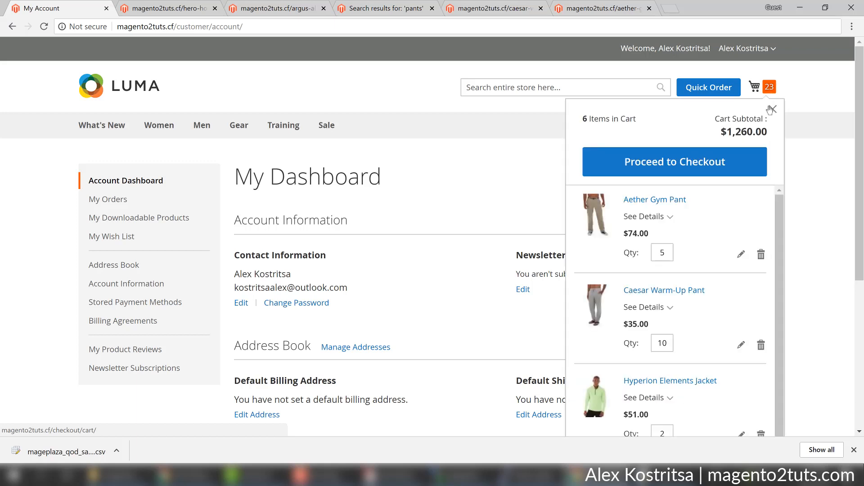
left_click(774, 112)
left_click(771, 90)
left_click(774, 97)
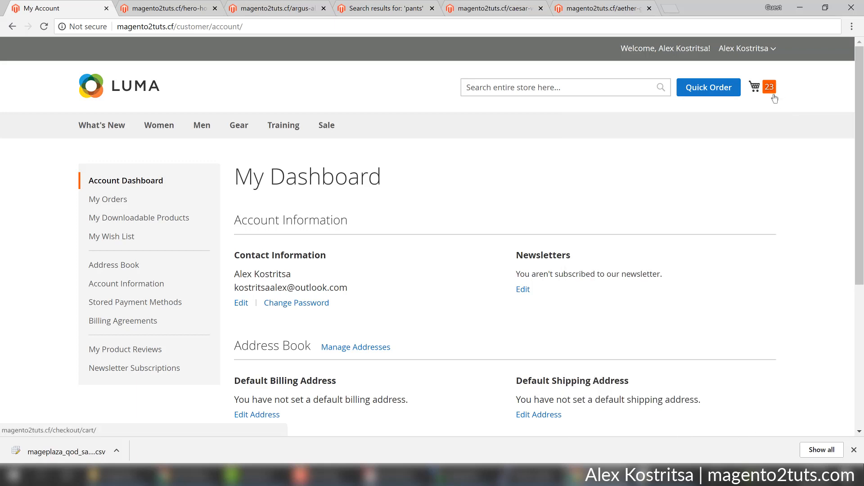
Upload mageplaza_qod_sample_csv from the Desktop into the Quick Order list.
left_click(708, 88)
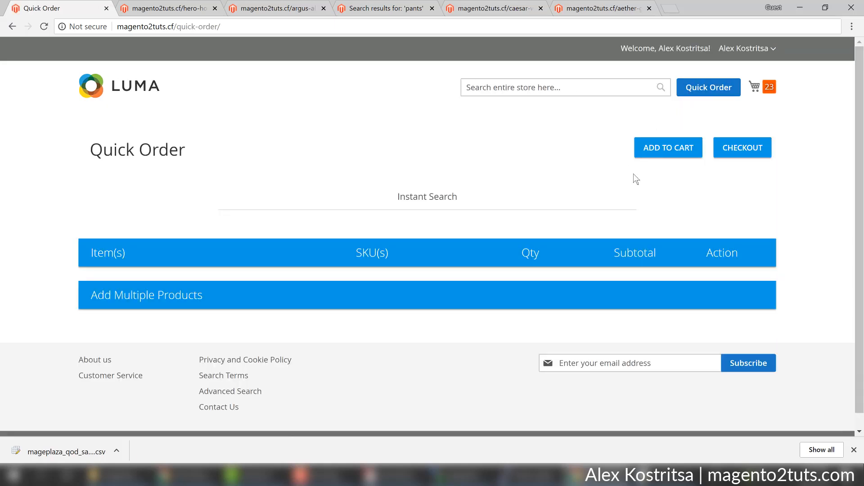
scroll(615, 221, "down", 7)
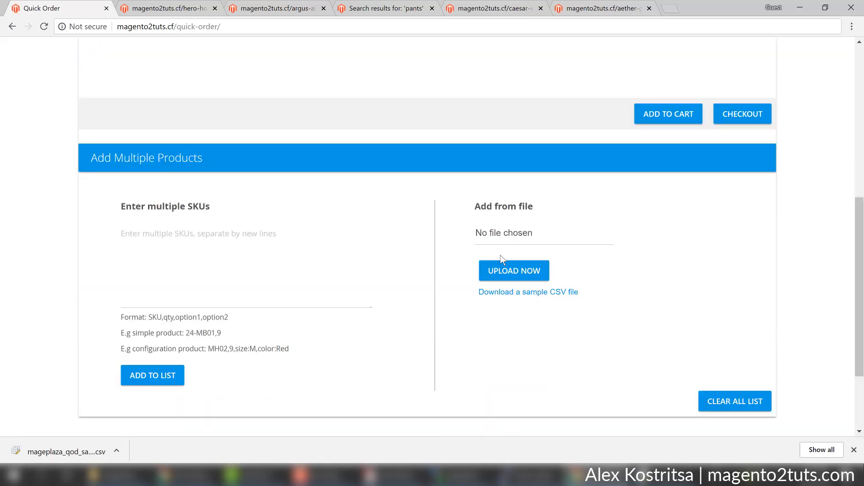
left_click(504, 237)
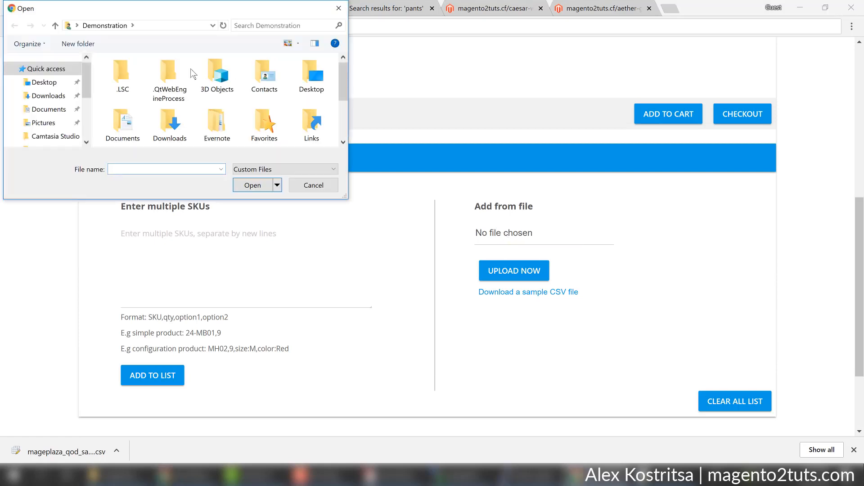
double_click(311, 77)
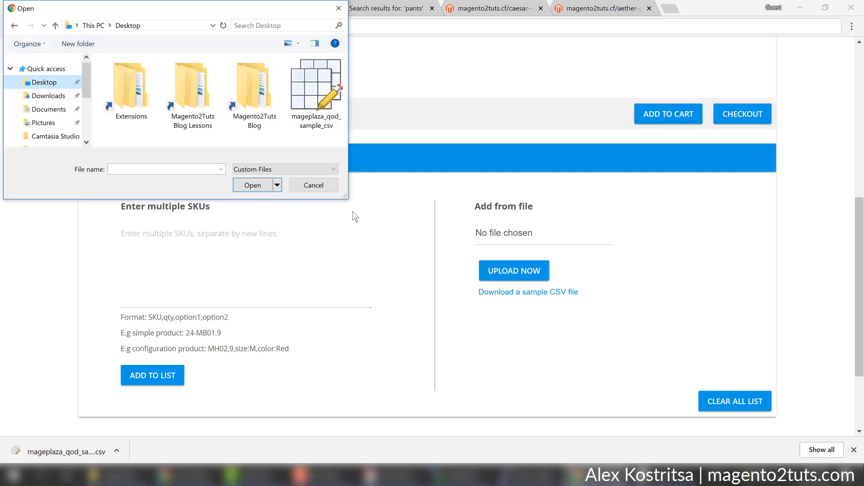
double_click(314, 90)
left_click(527, 280)
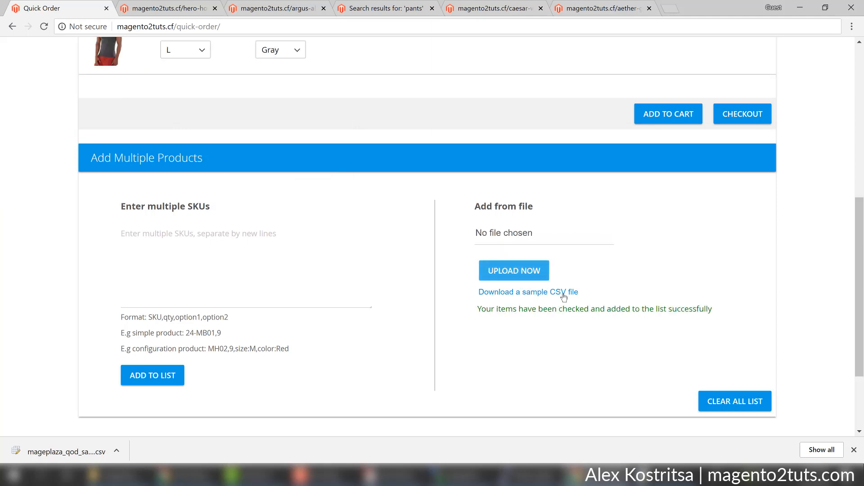
Add the uploaded Hero Hoodie and Argus tank to the cart, then reopen Quick Order.
scroll(565, 297, "up", 6)
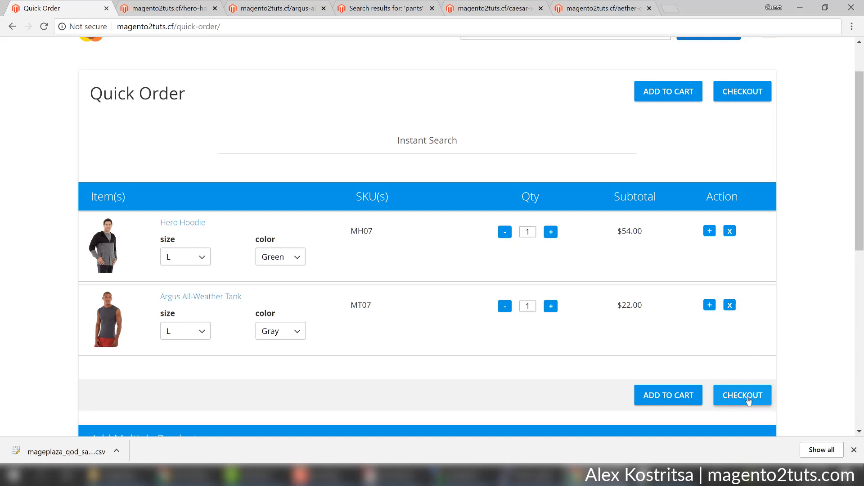
left_click(681, 399)
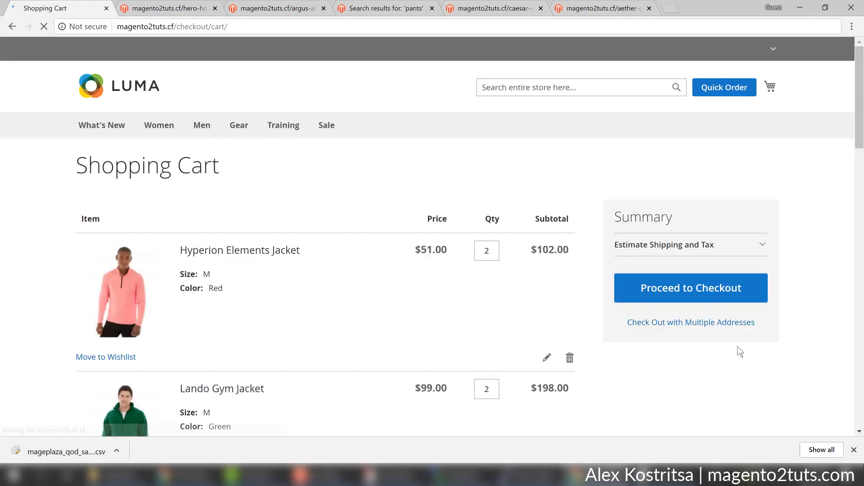
scroll(738, 350, "down", 4)
scroll(720, 328, "up", 4)
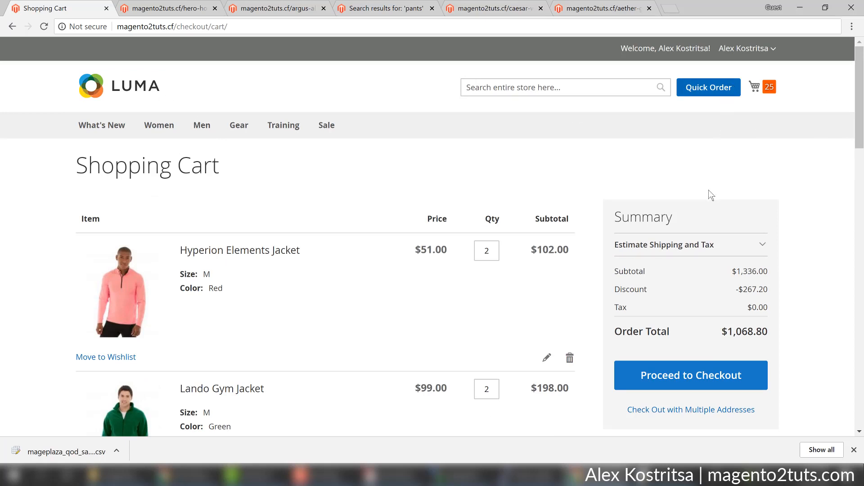
left_click(710, 87)
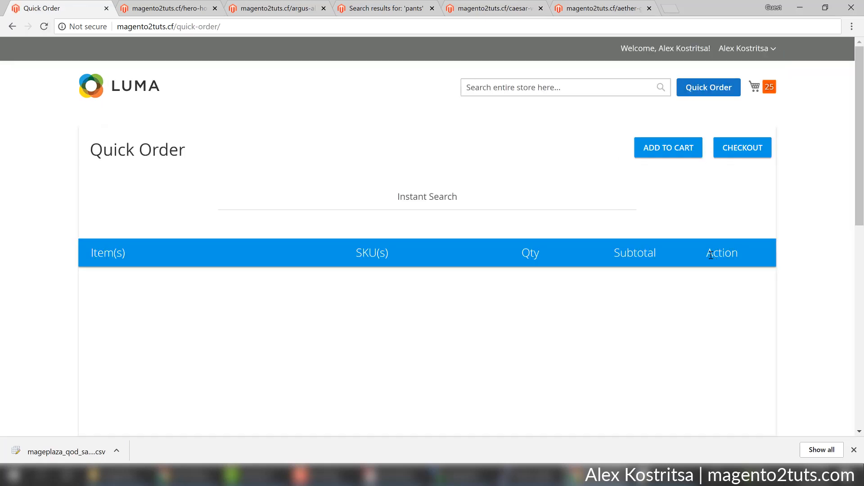
Search Quick Order's Instant Search for 'tshi'.
scroll(731, 257, "down", 4)
scroll(731, 252, "up", 2)
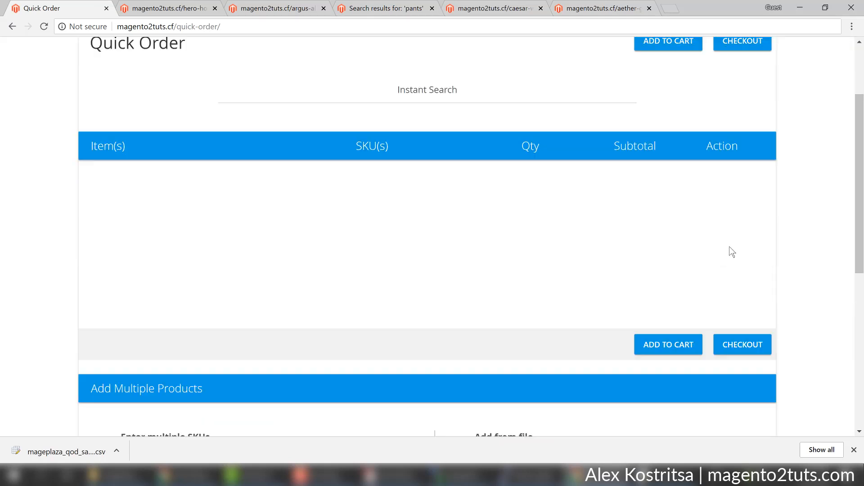
scroll(374, 137, "down", 3)
scroll(383, 137, "up", 3)
left_click(390, 138)
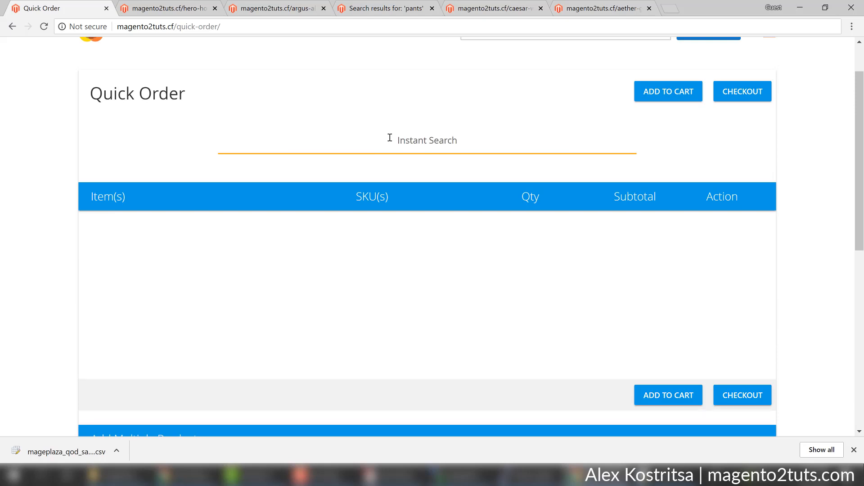
type("tshi")
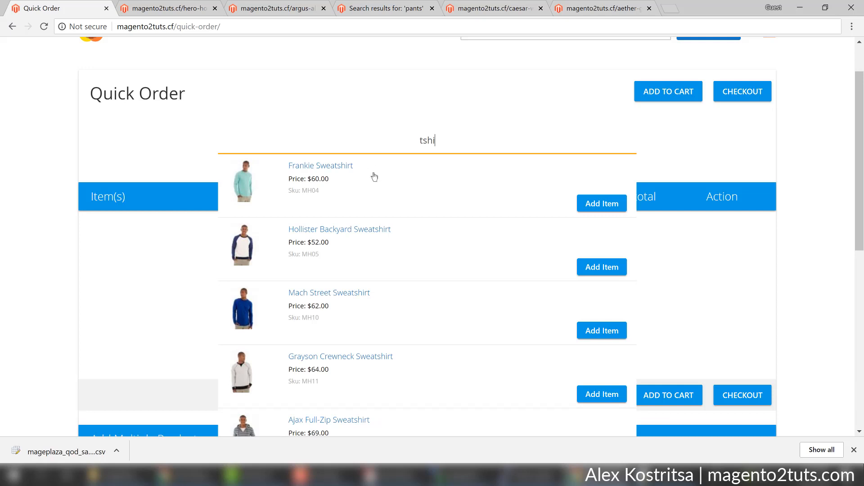
Add Frankie Sweatshirt in White, size S, and proceed to checkout.
left_click(607, 209)
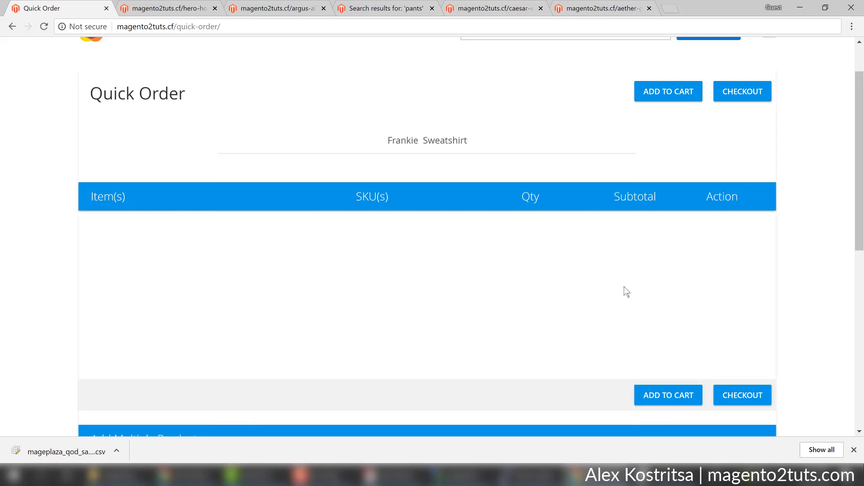
left_click(290, 265)
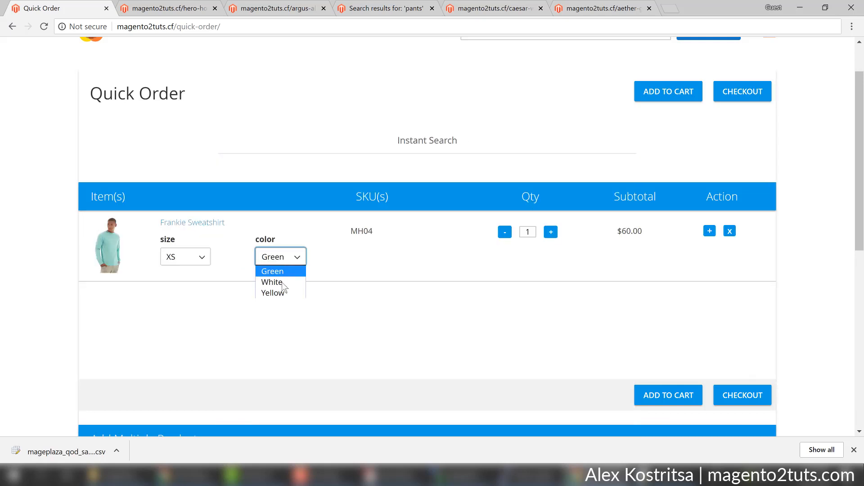
left_click(274, 280)
left_click(203, 260)
left_click(183, 285)
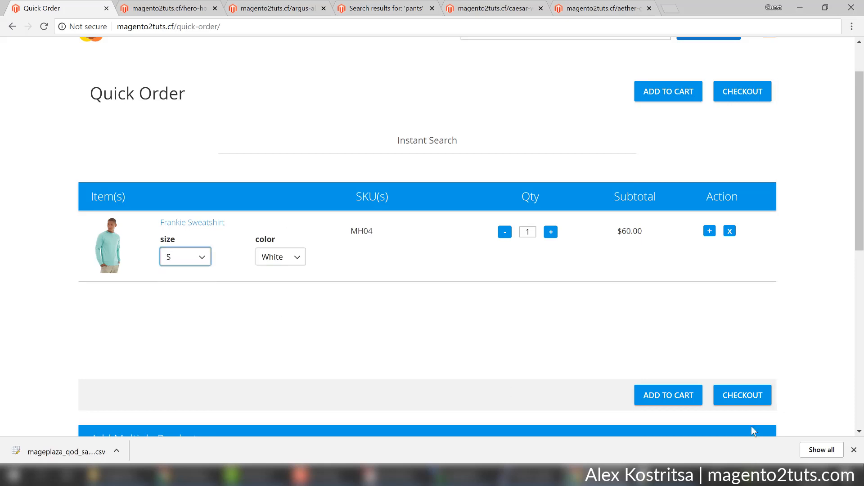
left_click(743, 396)
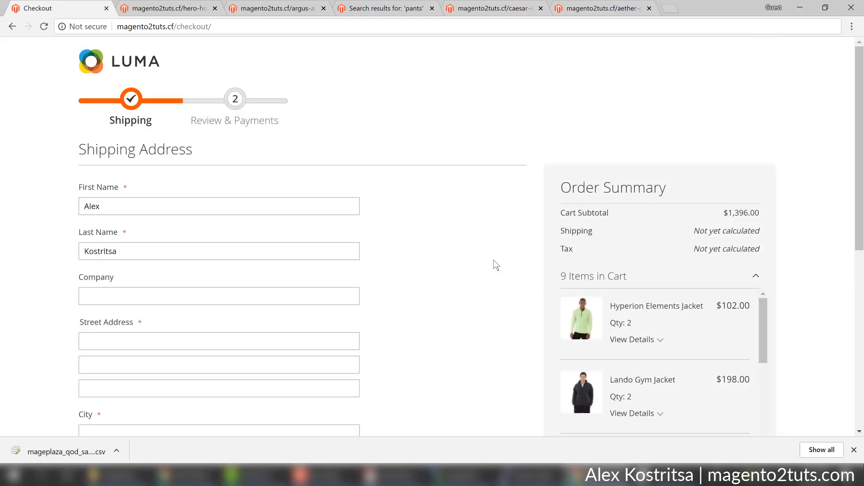
Scroll the shipping form and Order Summary, reviewing Hero Hoodie $54.00 and Argus tank $22.00.
scroll(826, 225, "down", 3)
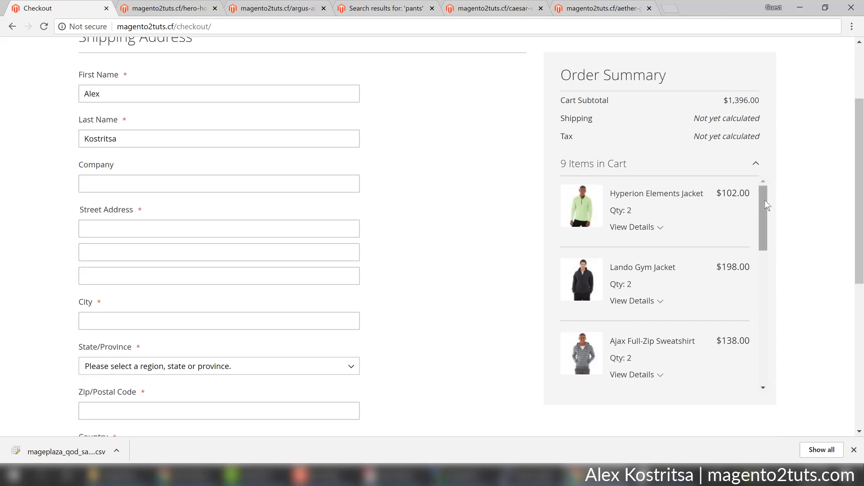
left_click_drag(765, 200, 782, 354)
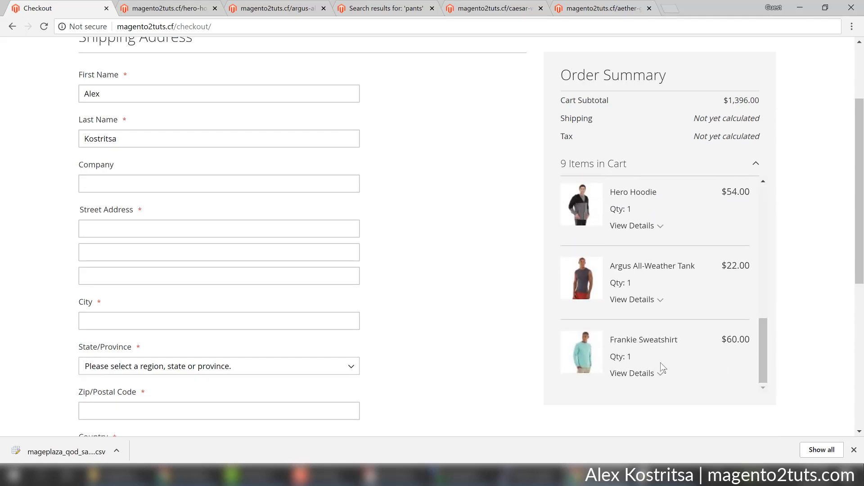
scroll(407, 272, "down", 3)
scroll(409, 270, "down", 1)
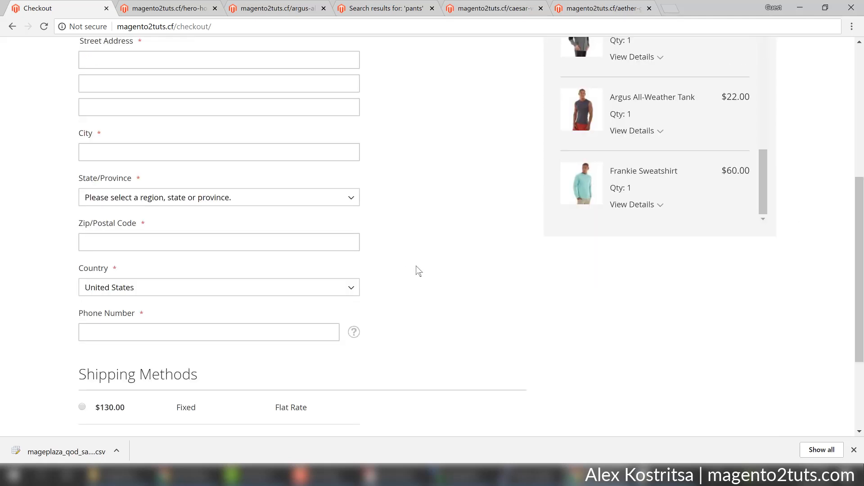
scroll(416, 268, "down", 3)
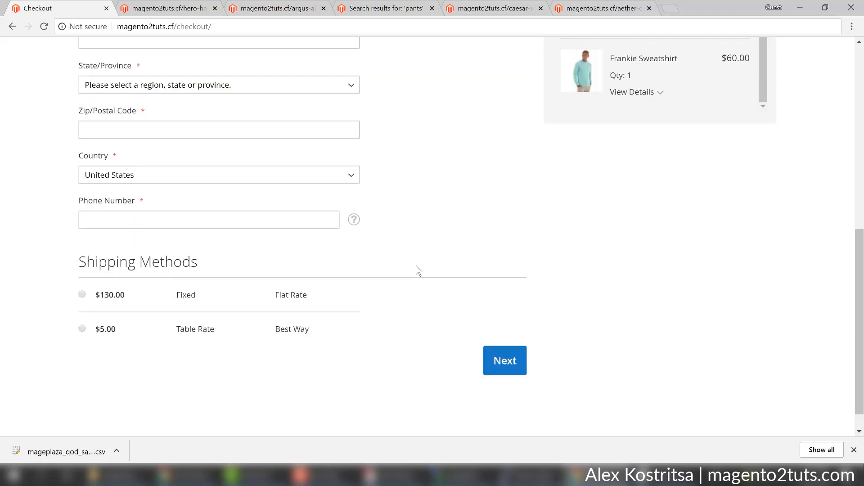
scroll(415, 266, "up", 7)
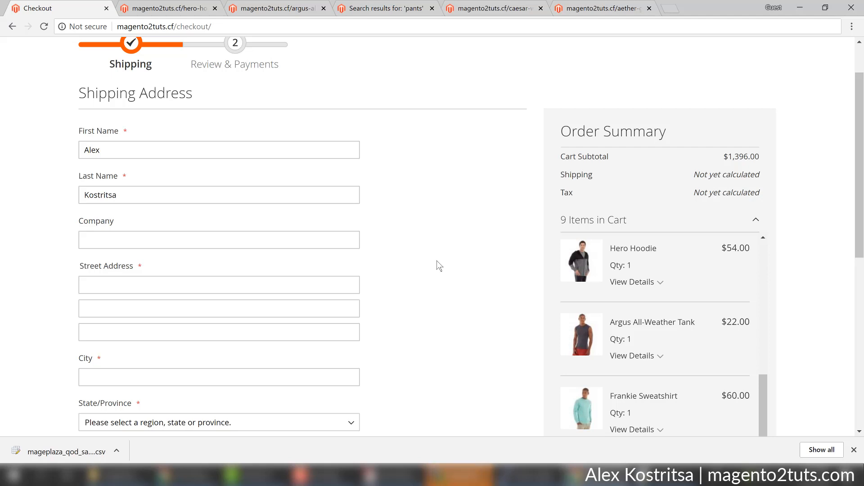
scroll(436, 262, "up", 2)
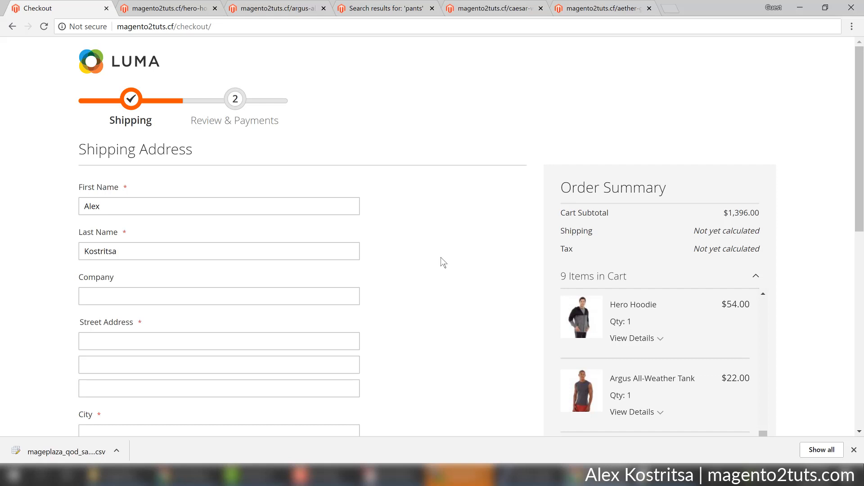
scroll(442, 258, "down", 5)
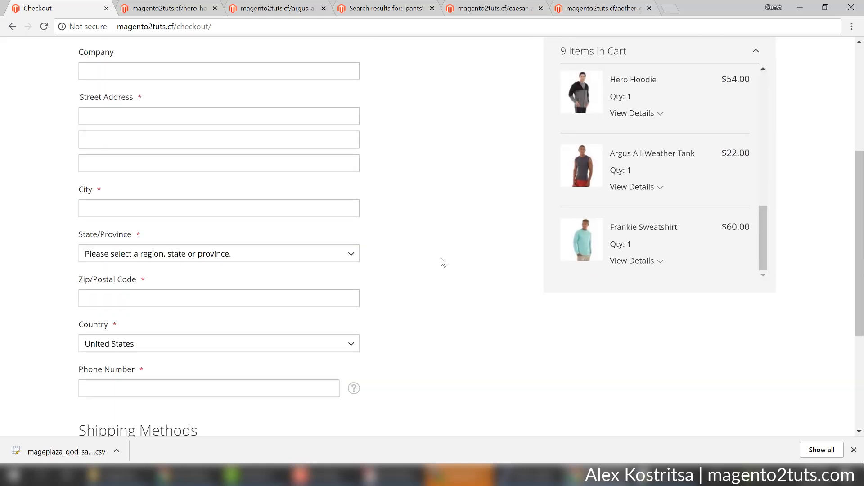
scroll(441, 259, "up", 5)
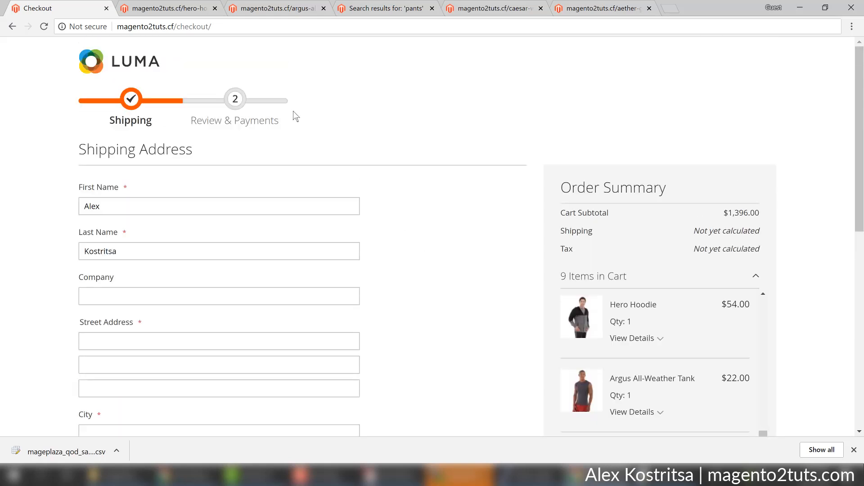
Go back to the Quick Order page and try checking out with an empty order list.
left_click(10, 27)
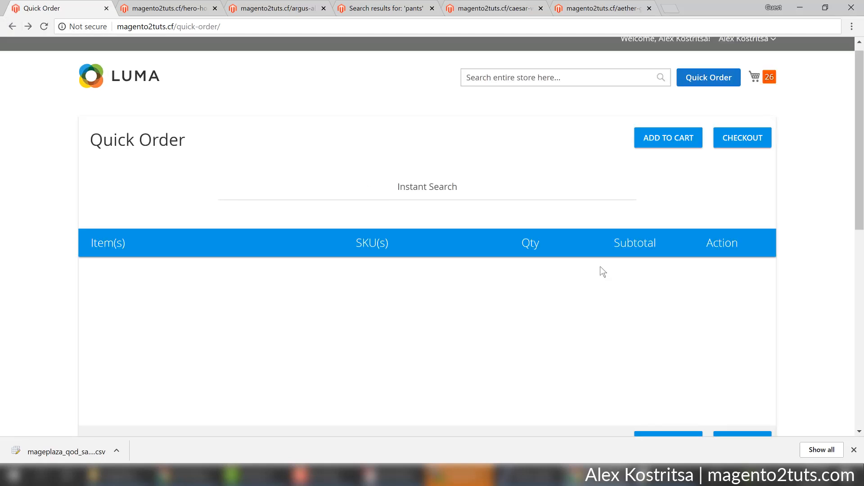
scroll(602, 272, "down", 3)
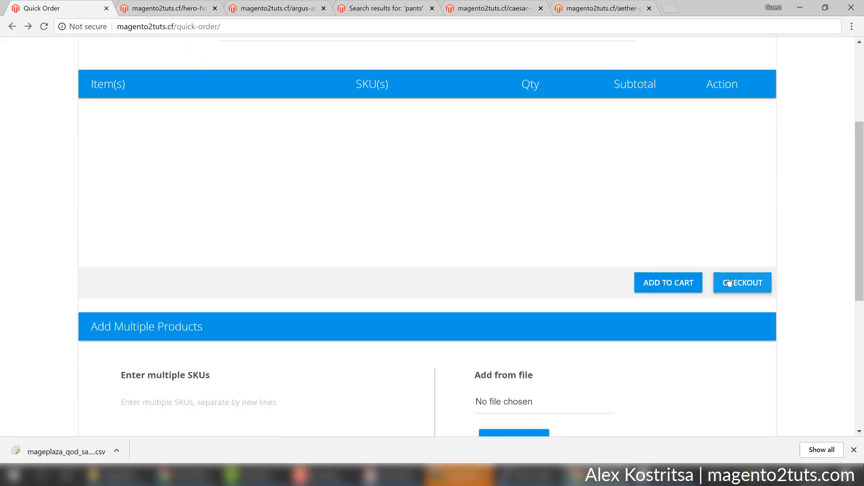
scroll(728, 282, "up", 3)
scroll(729, 282, "down", 3)
left_click(732, 288)
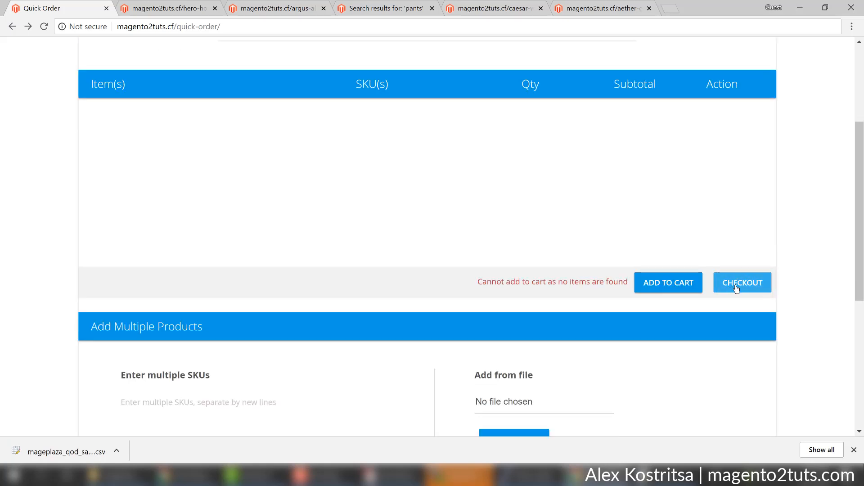
scroll(741, 290, "up", 2)
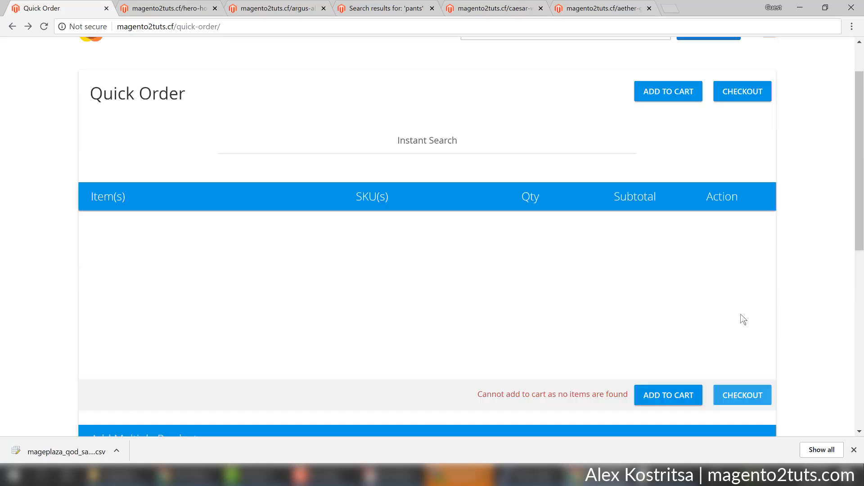
scroll(564, 322, "up", 2)
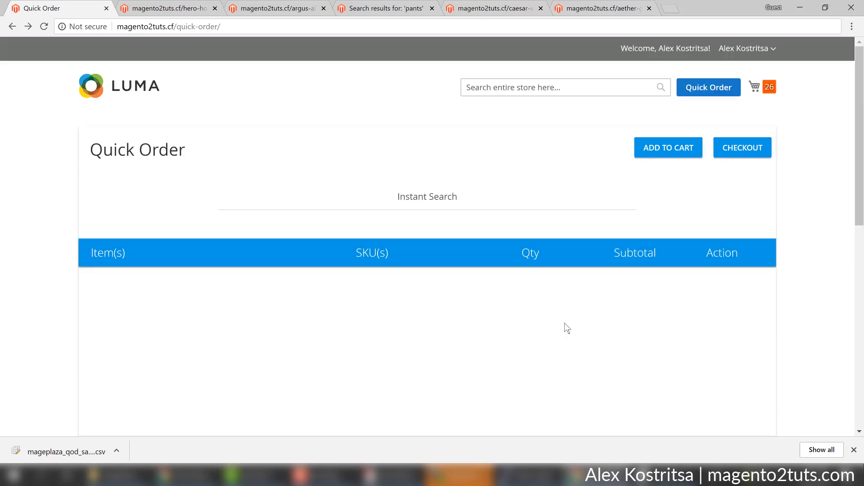
Search 'jack', add the Hyperion Elements Jacket (MJ02, XS, Green, $51.00) and check out.
left_click(428, 198)
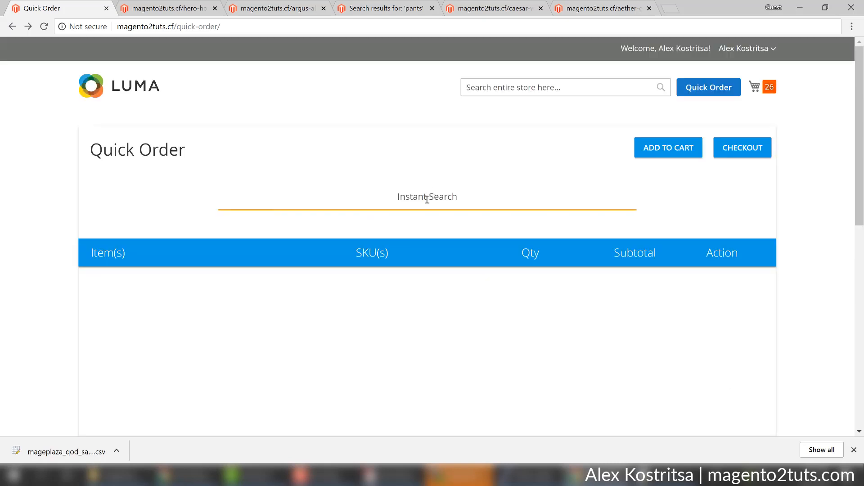
type("h")
key("BackSpace")
type("jack")
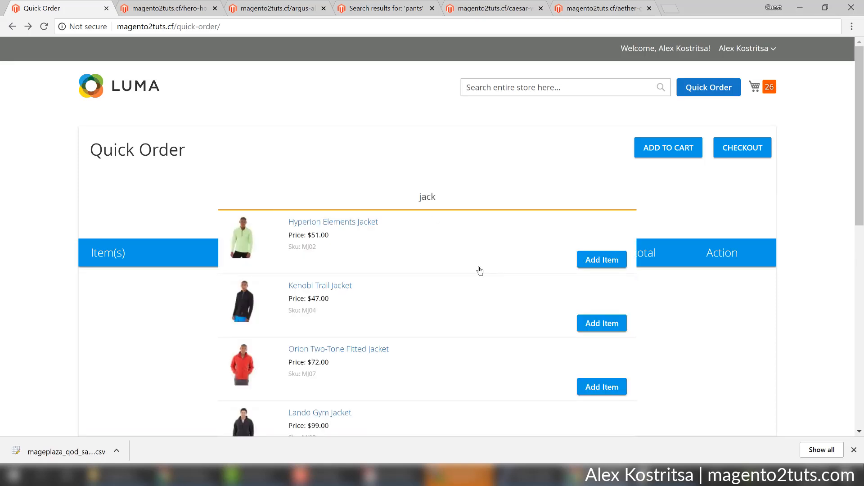
left_click(602, 263)
scroll(687, 308, "down", 2)
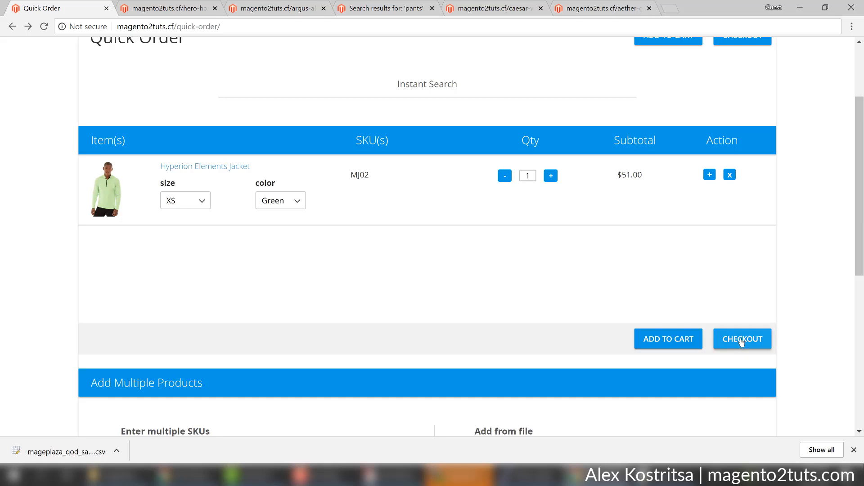
left_click(741, 341)
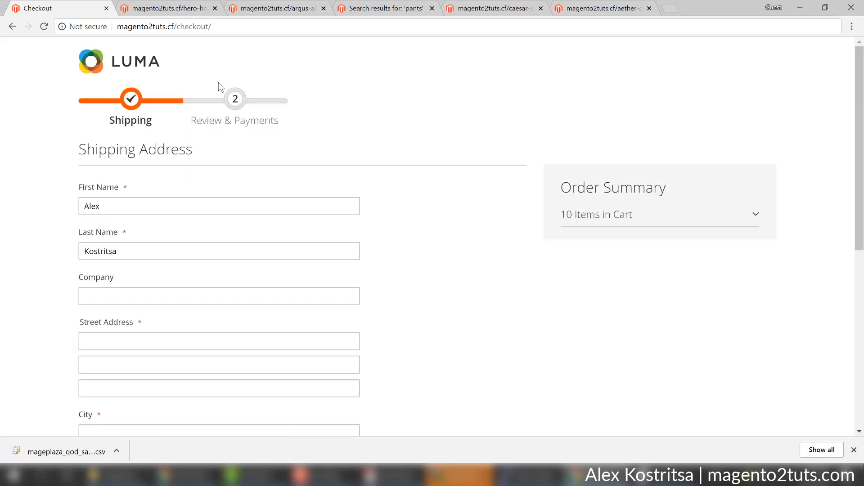
From the Luma home page, use the mini cart to reach One Step Checkout and review the $1,292.60 total.
left_click(159, 66)
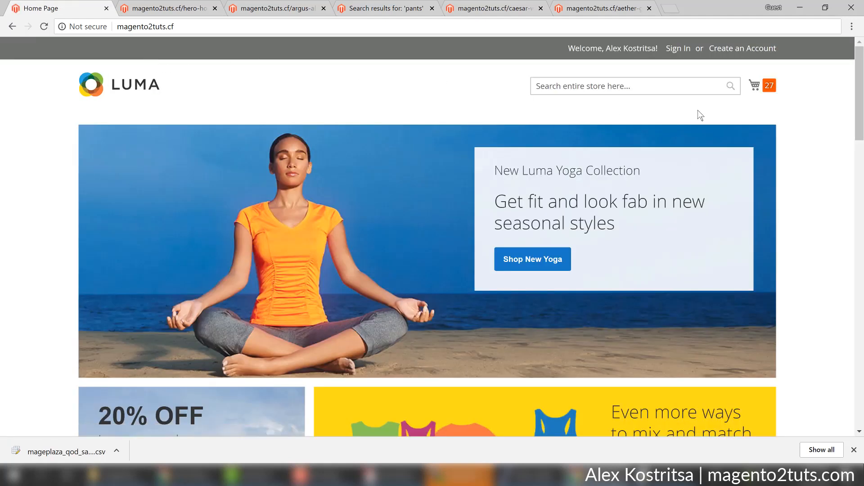
left_click(755, 88)
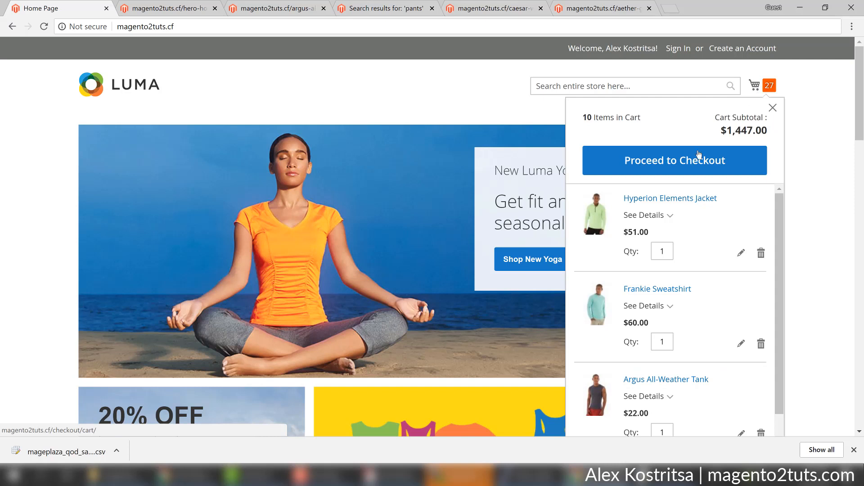
left_click(694, 164)
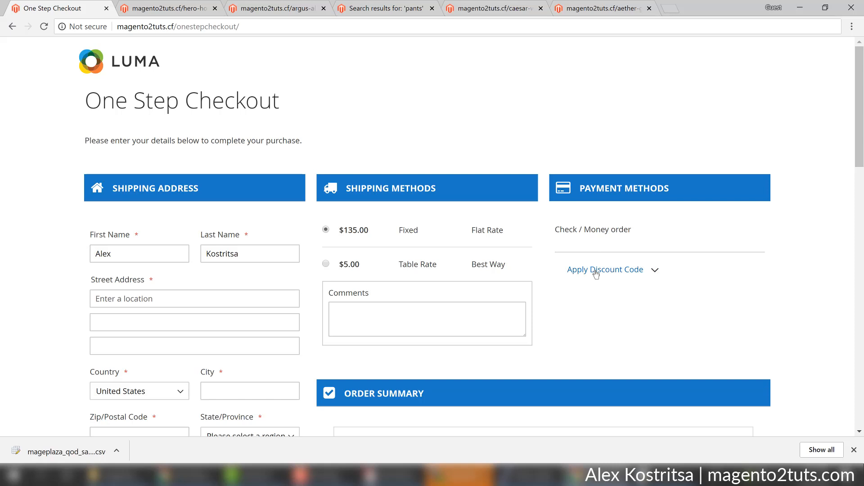
scroll(596, 273, "down", 5)
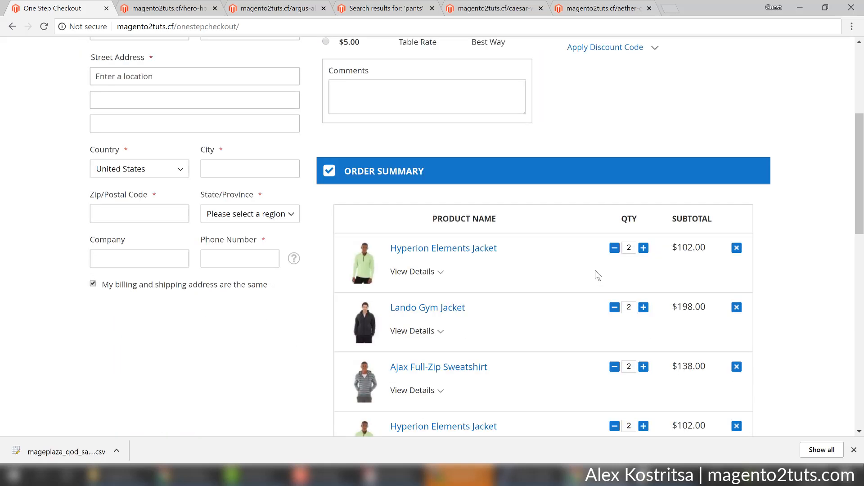
scroll(596, 274, "up", 5)
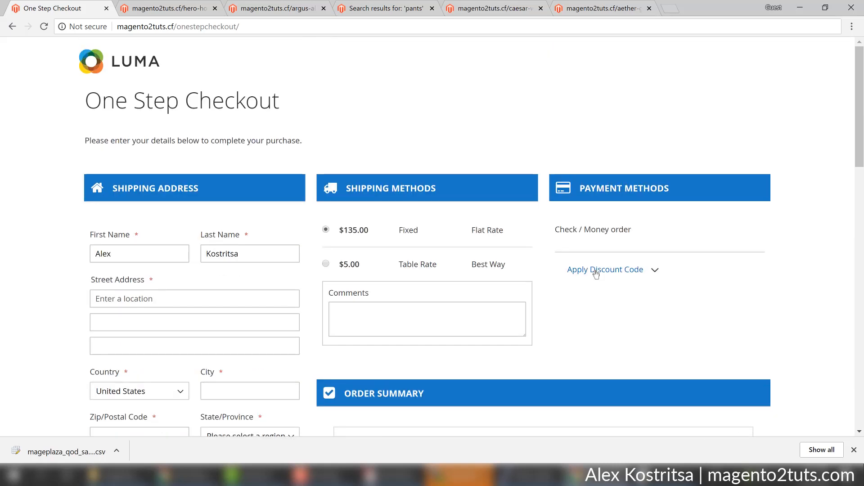